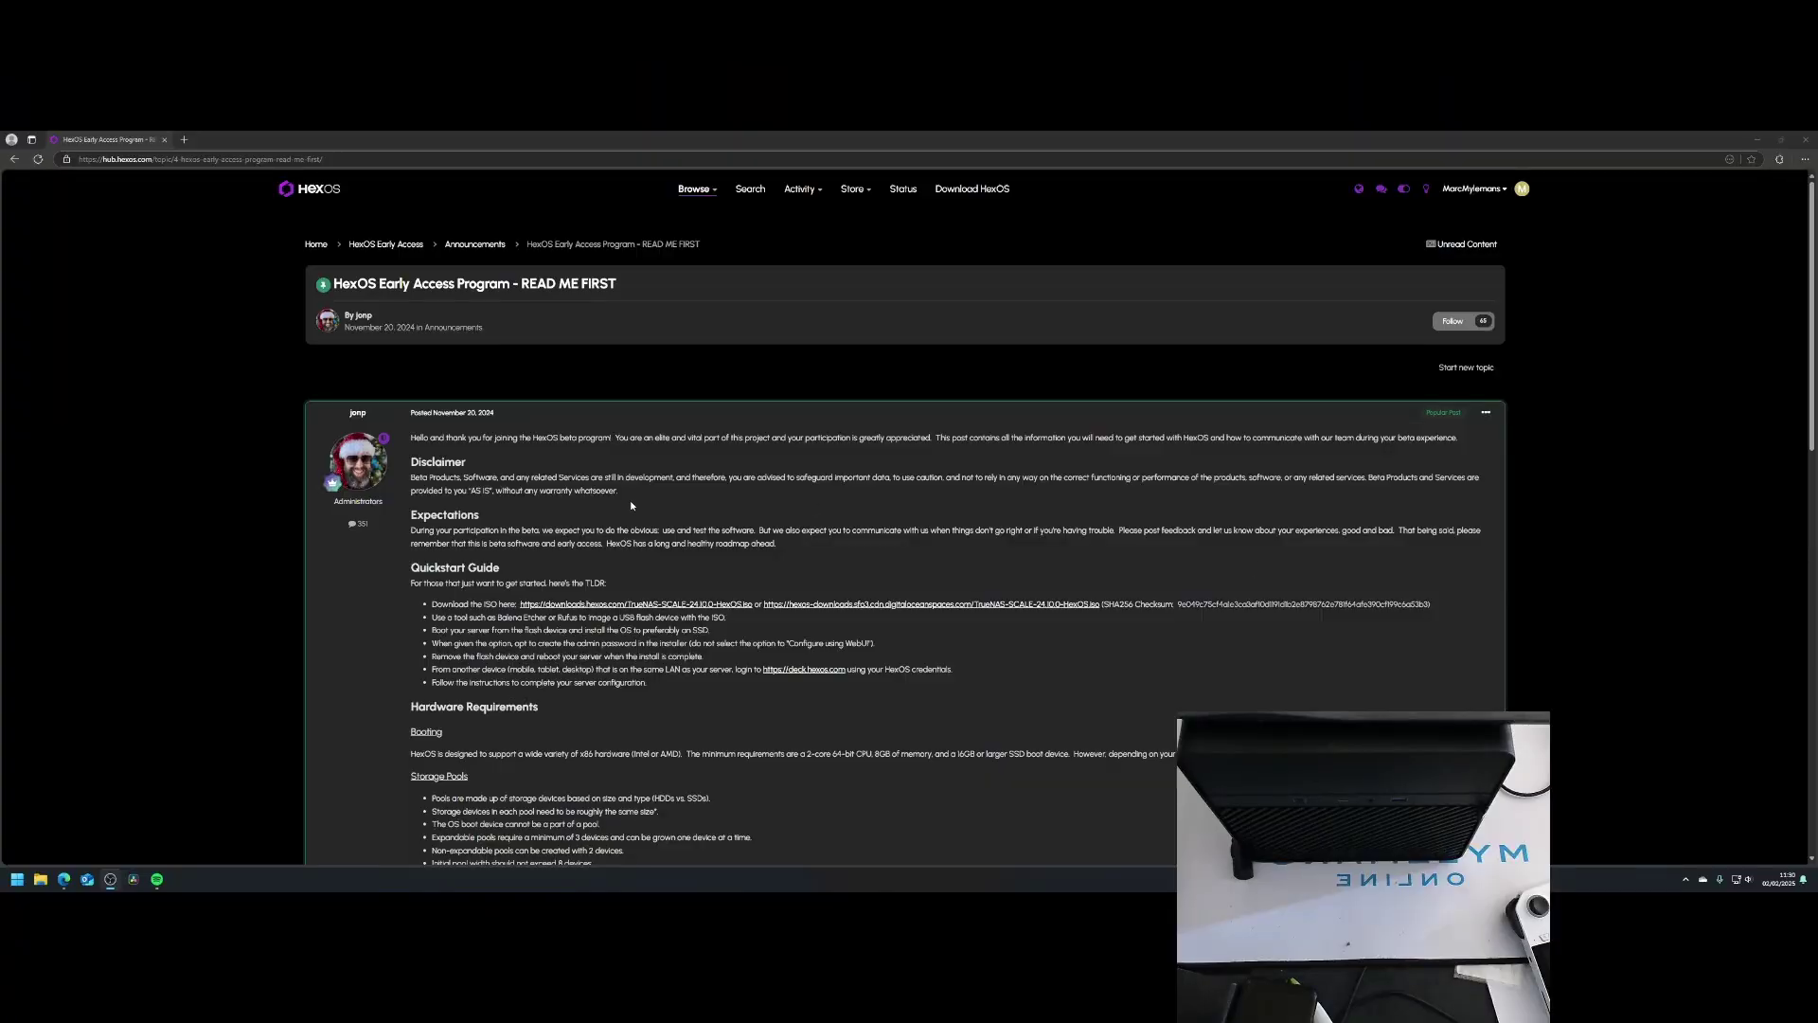
# Step: Download the HexOS installer ISO from the Quickstart Guide and choose Flash from file in balenaEtcher
pyautogui.click(685, 606)
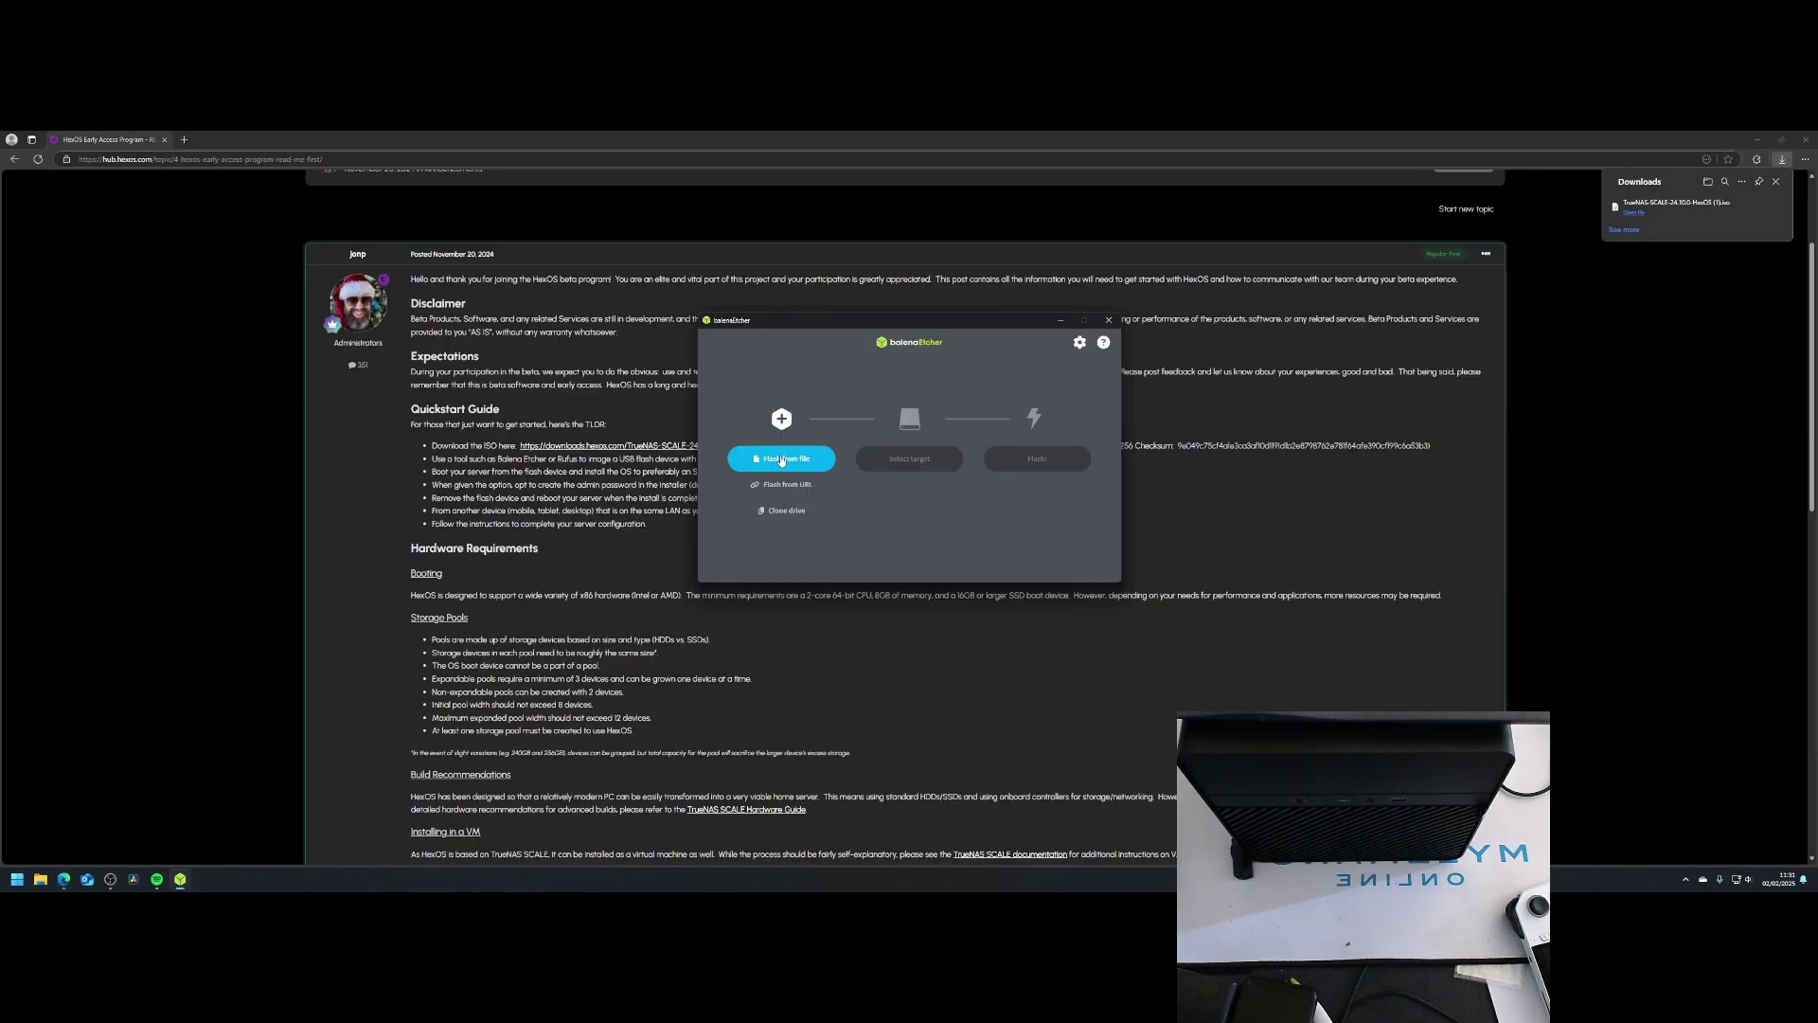
pyautogui.click(777, 458)
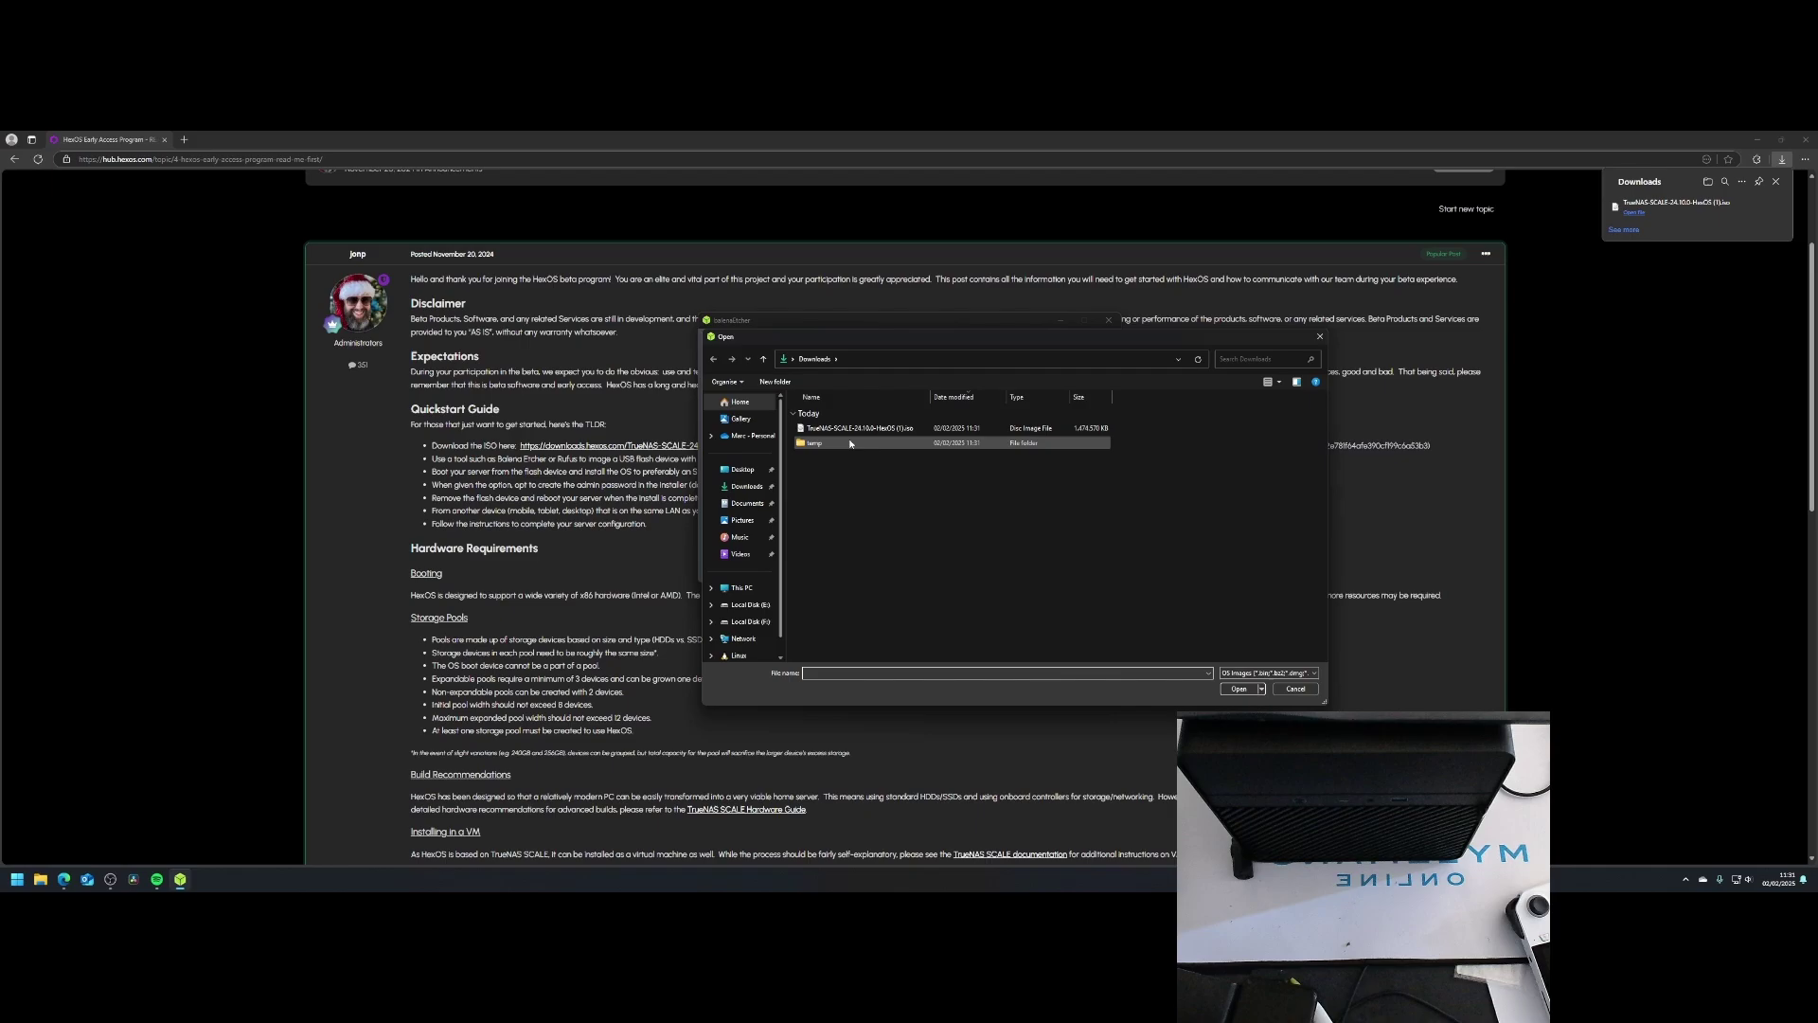
# Step: Load the HexOS ISO as source and select the SanDisk Cruzer Glide USB drive as target
pyautogui.click(1239, 689)
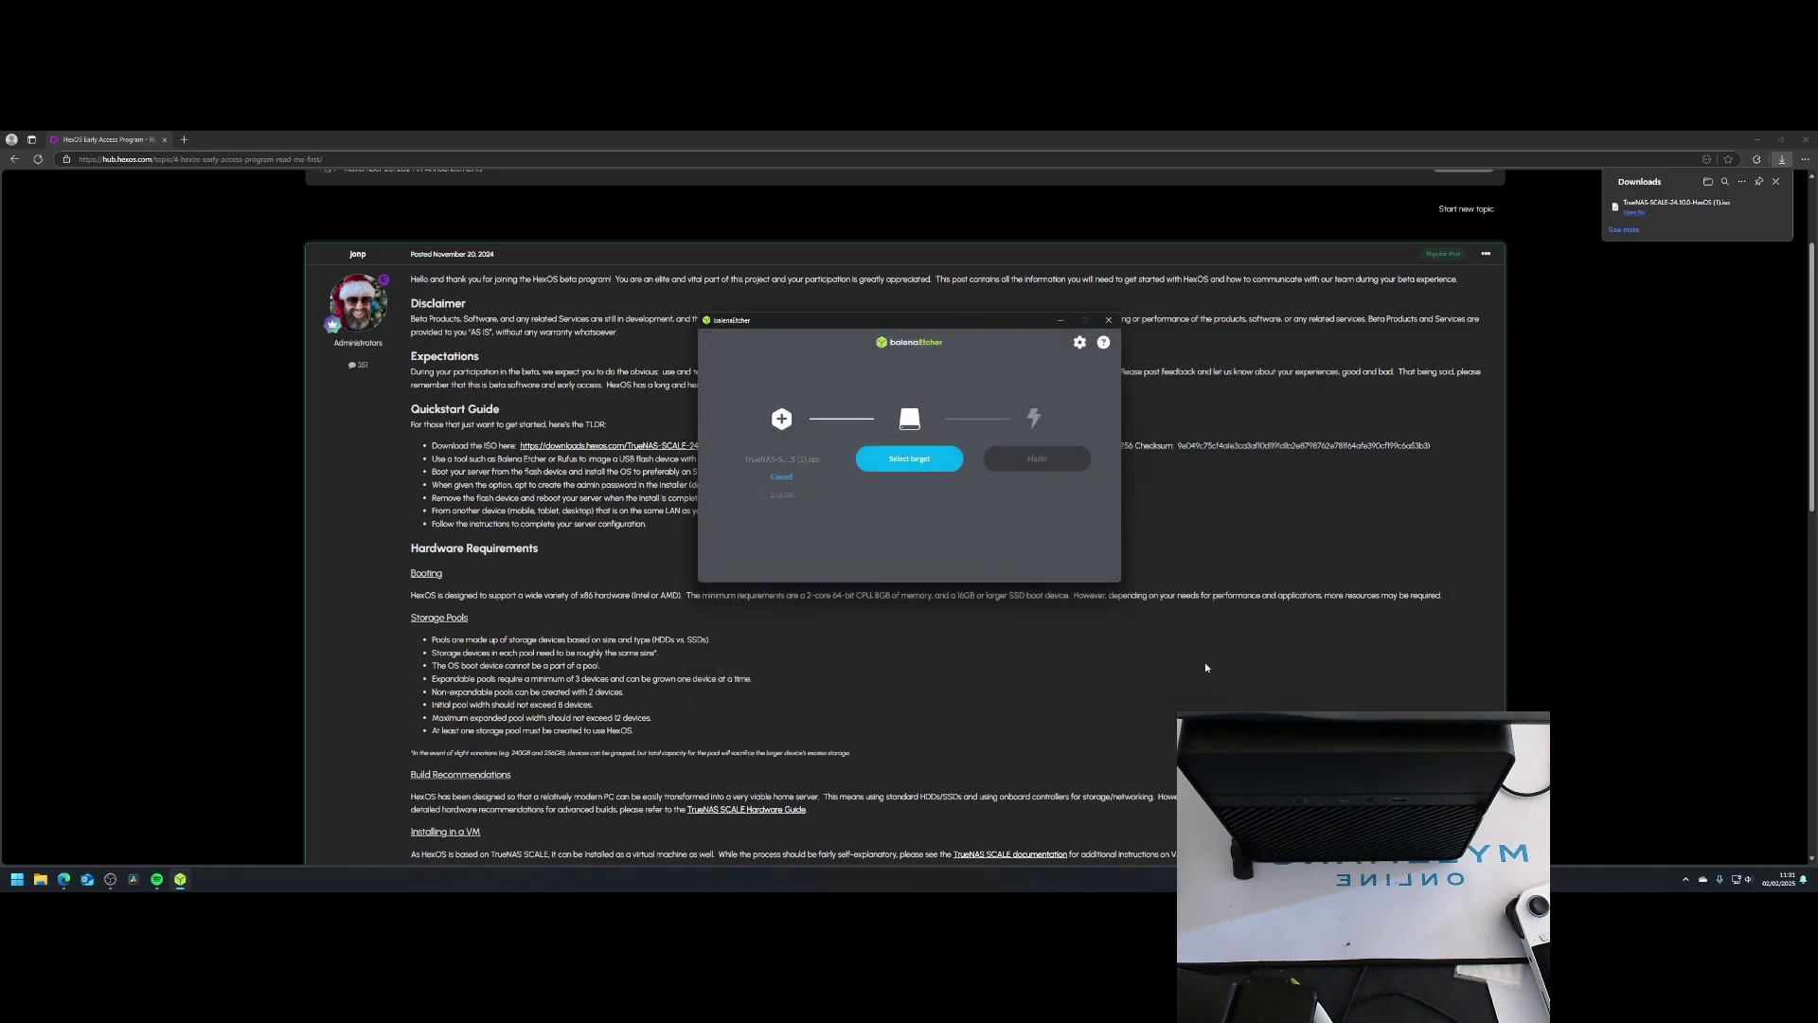
pyautogui.click(918, 463)
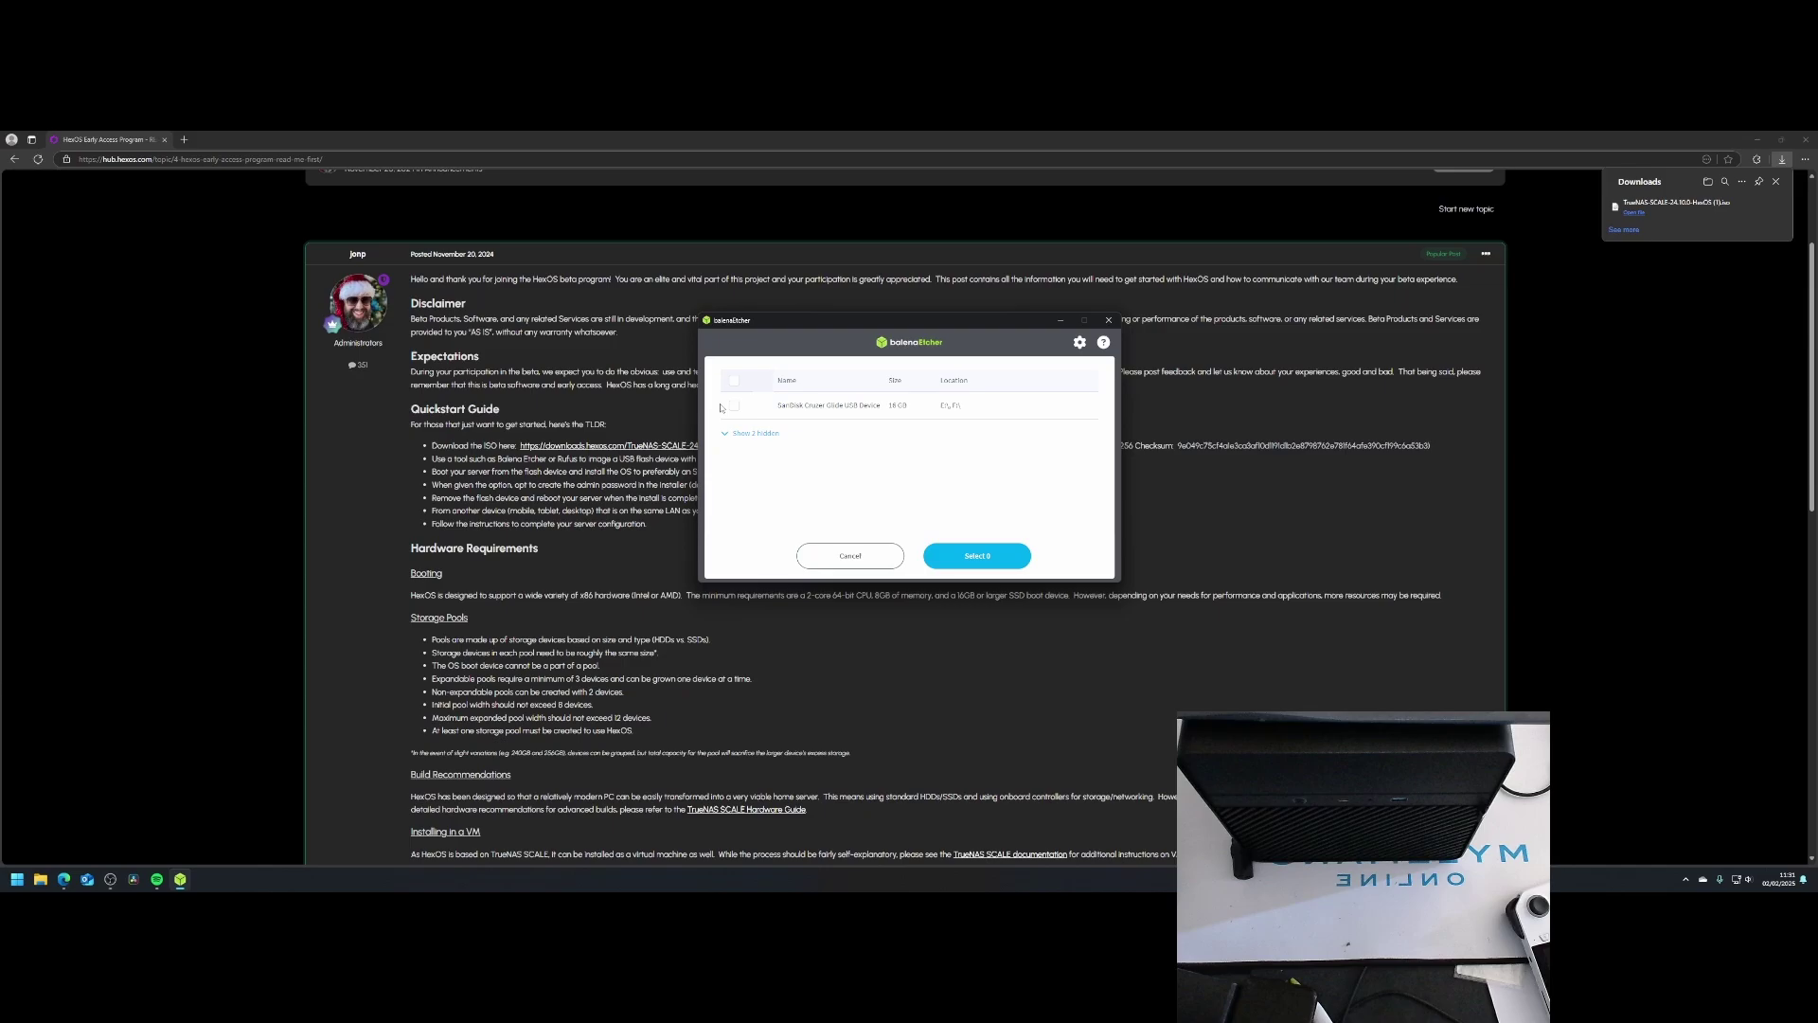
pyautogui.click(955, 558)
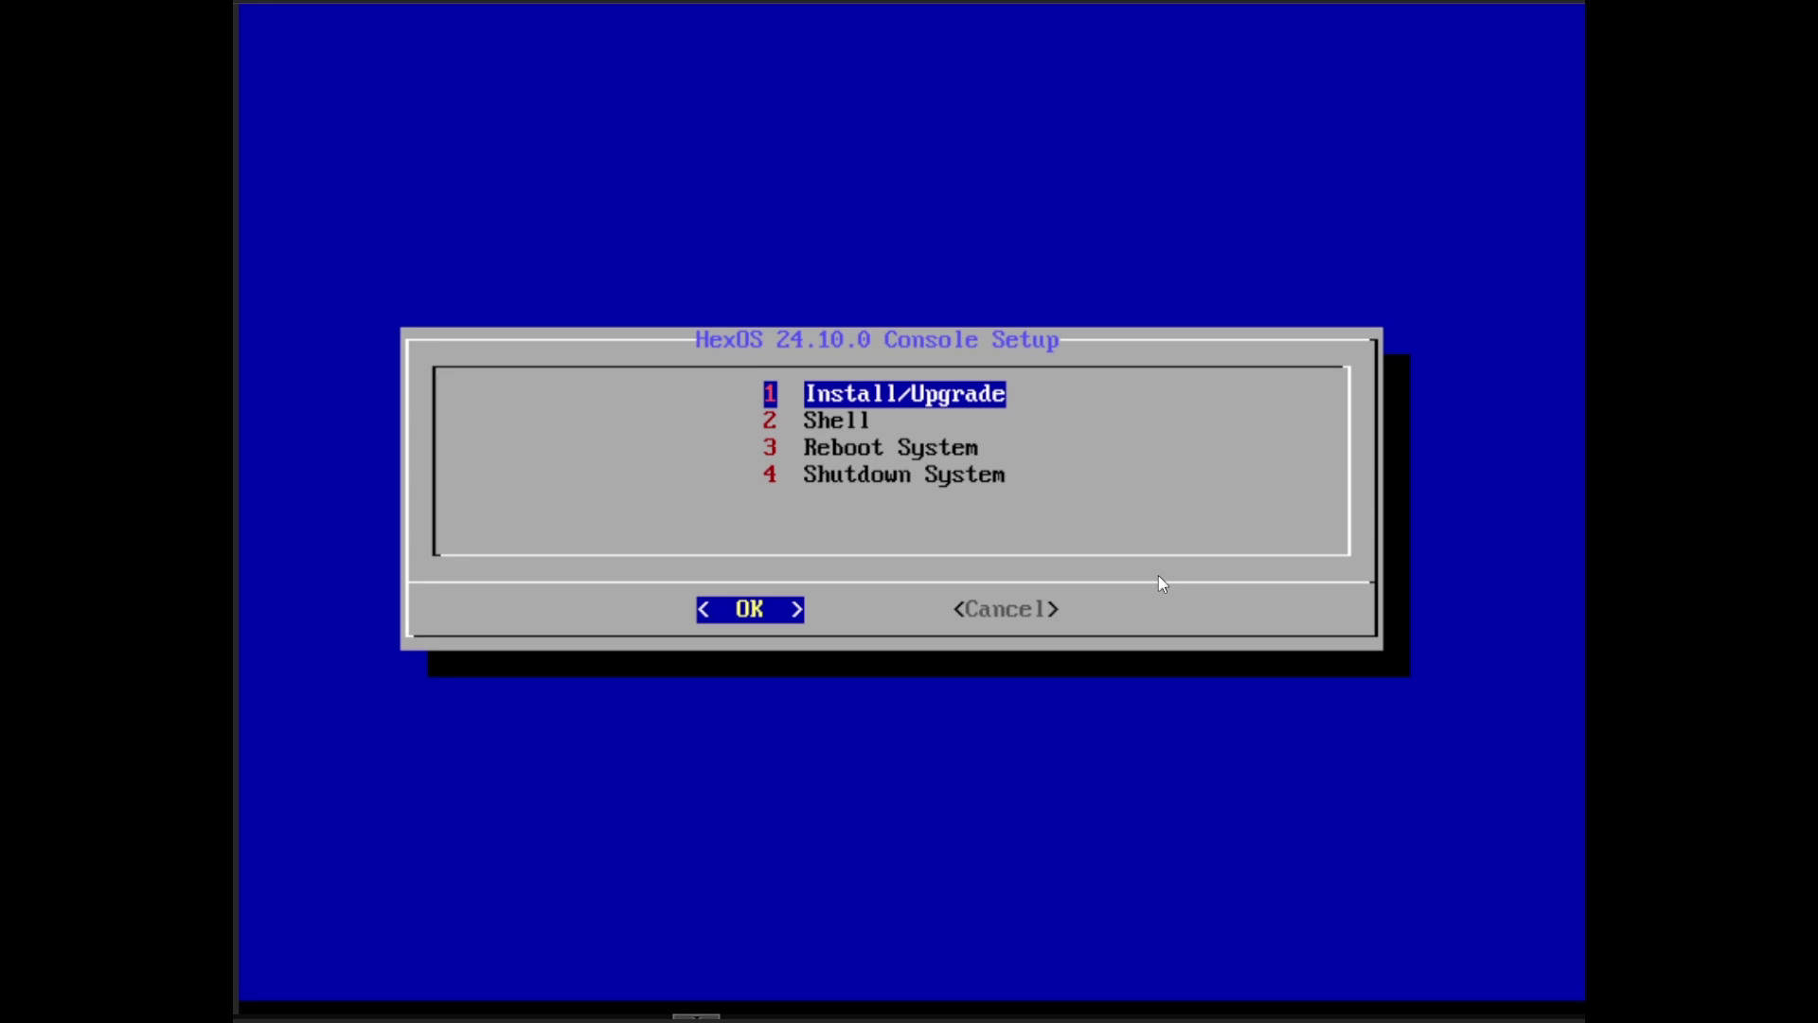
# Step: Start Install/Upgrade onto the 64 GiB sdb disk, accepting the erase warning
pyautogui.press('Return')
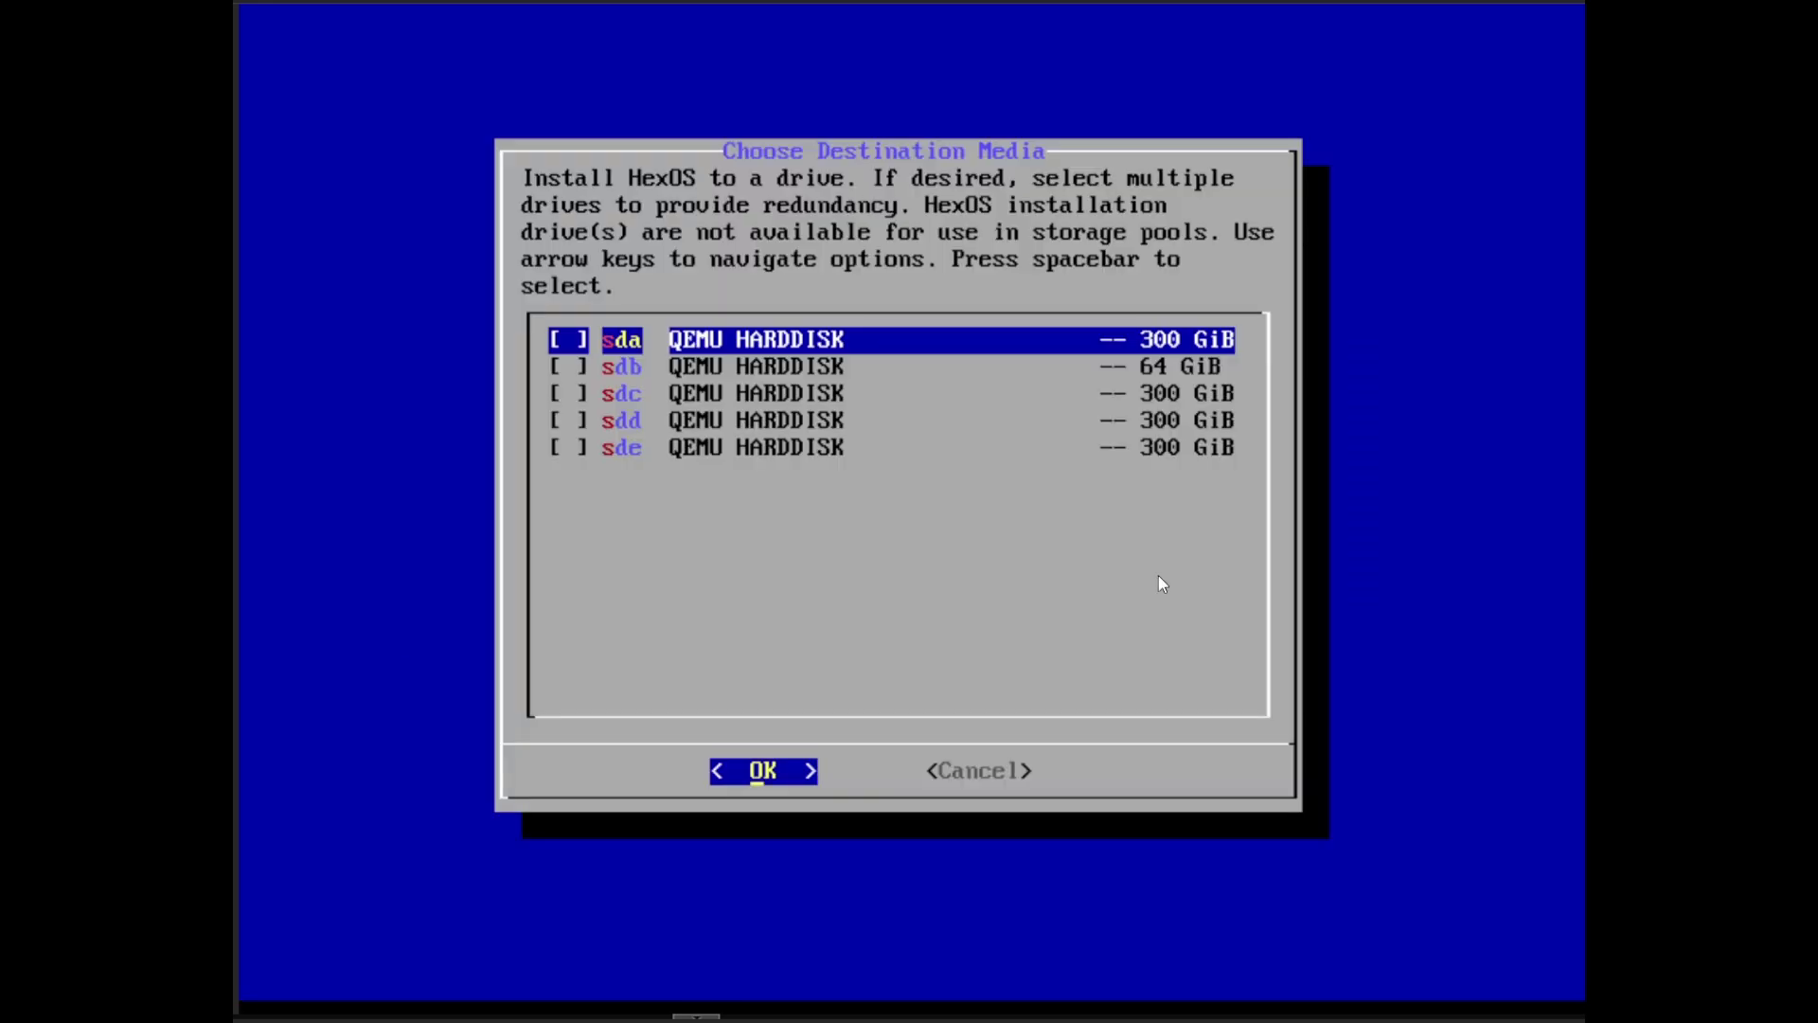
pyautogui.press('Down')
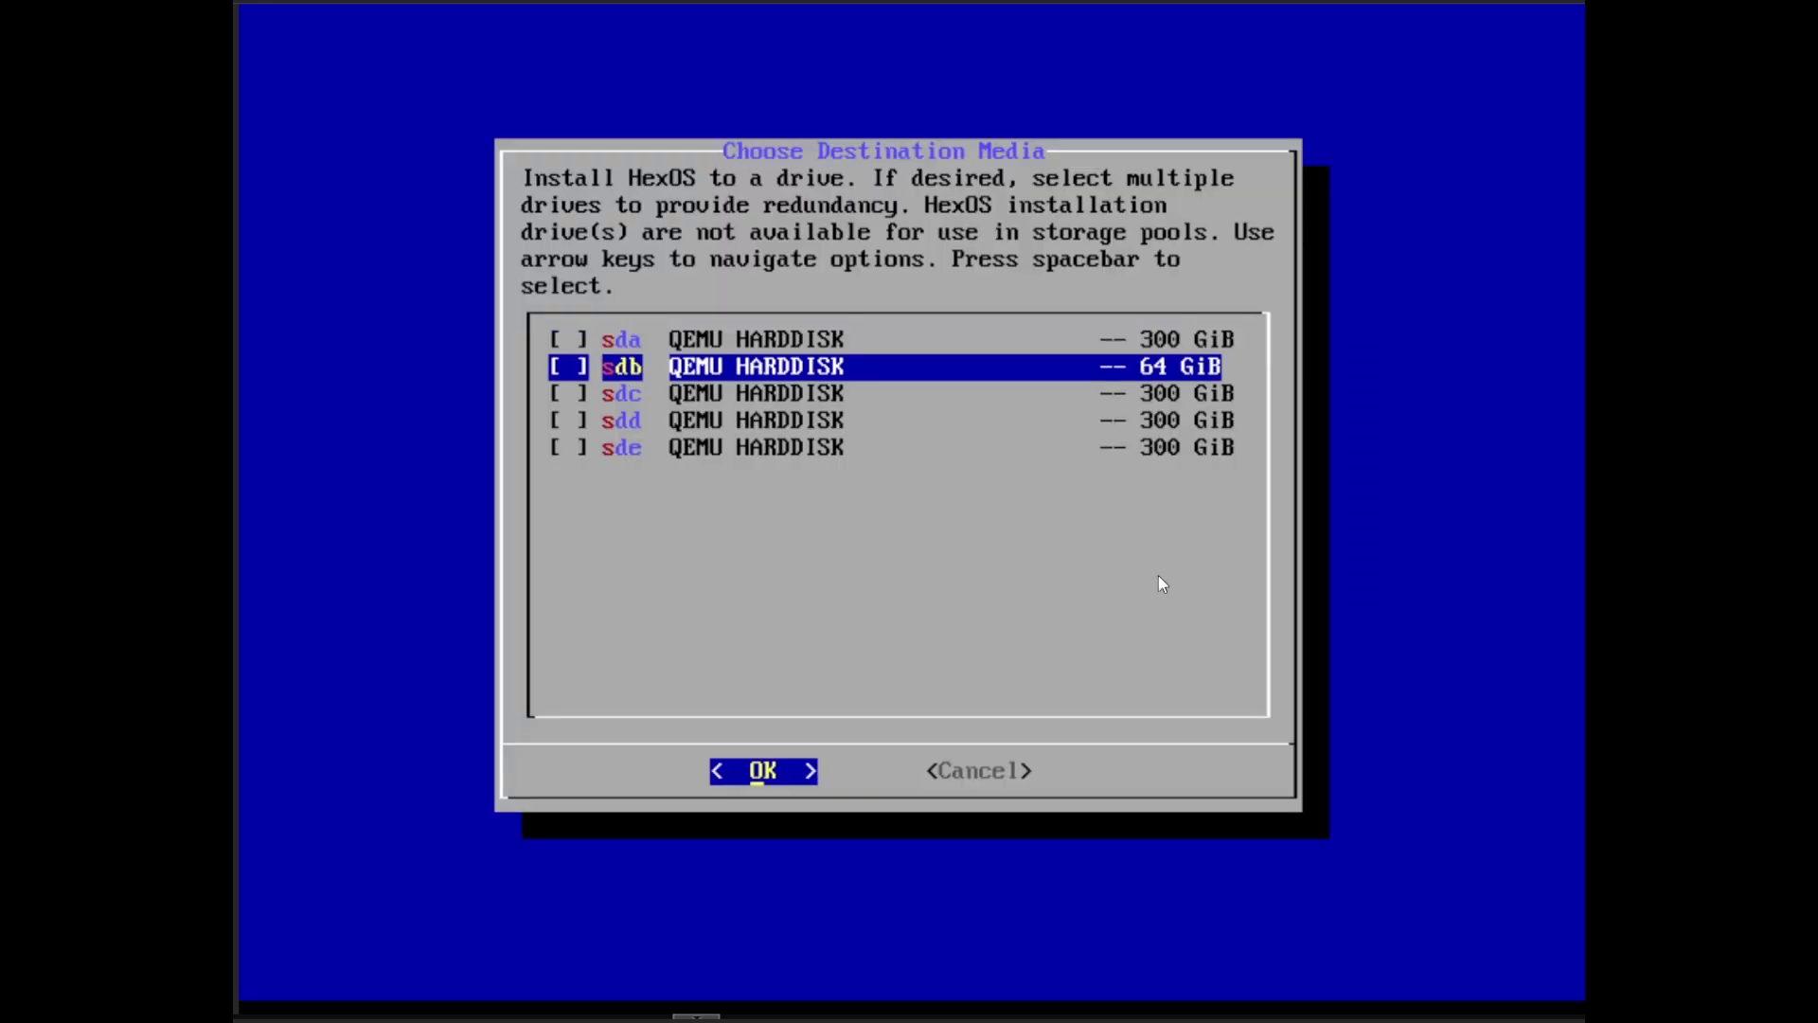
pyautogui.press('Right')
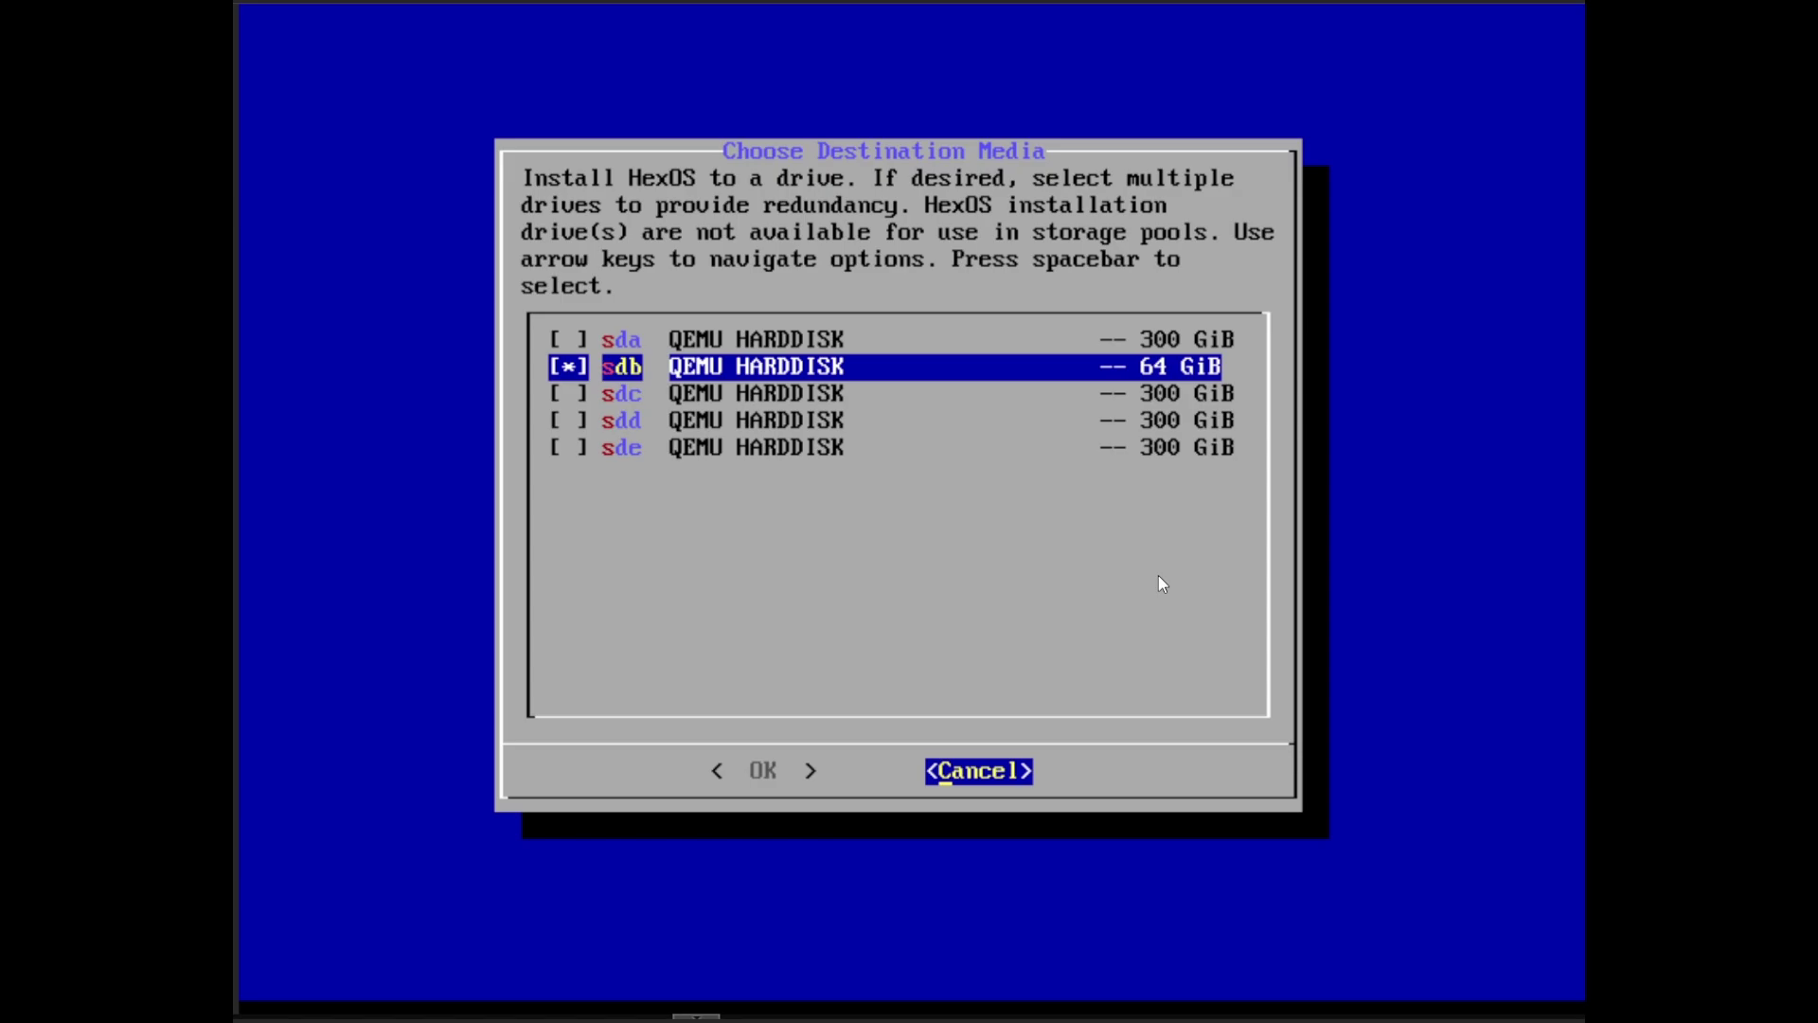
pyautogui.press('Left')
pyautogui.press('Return')
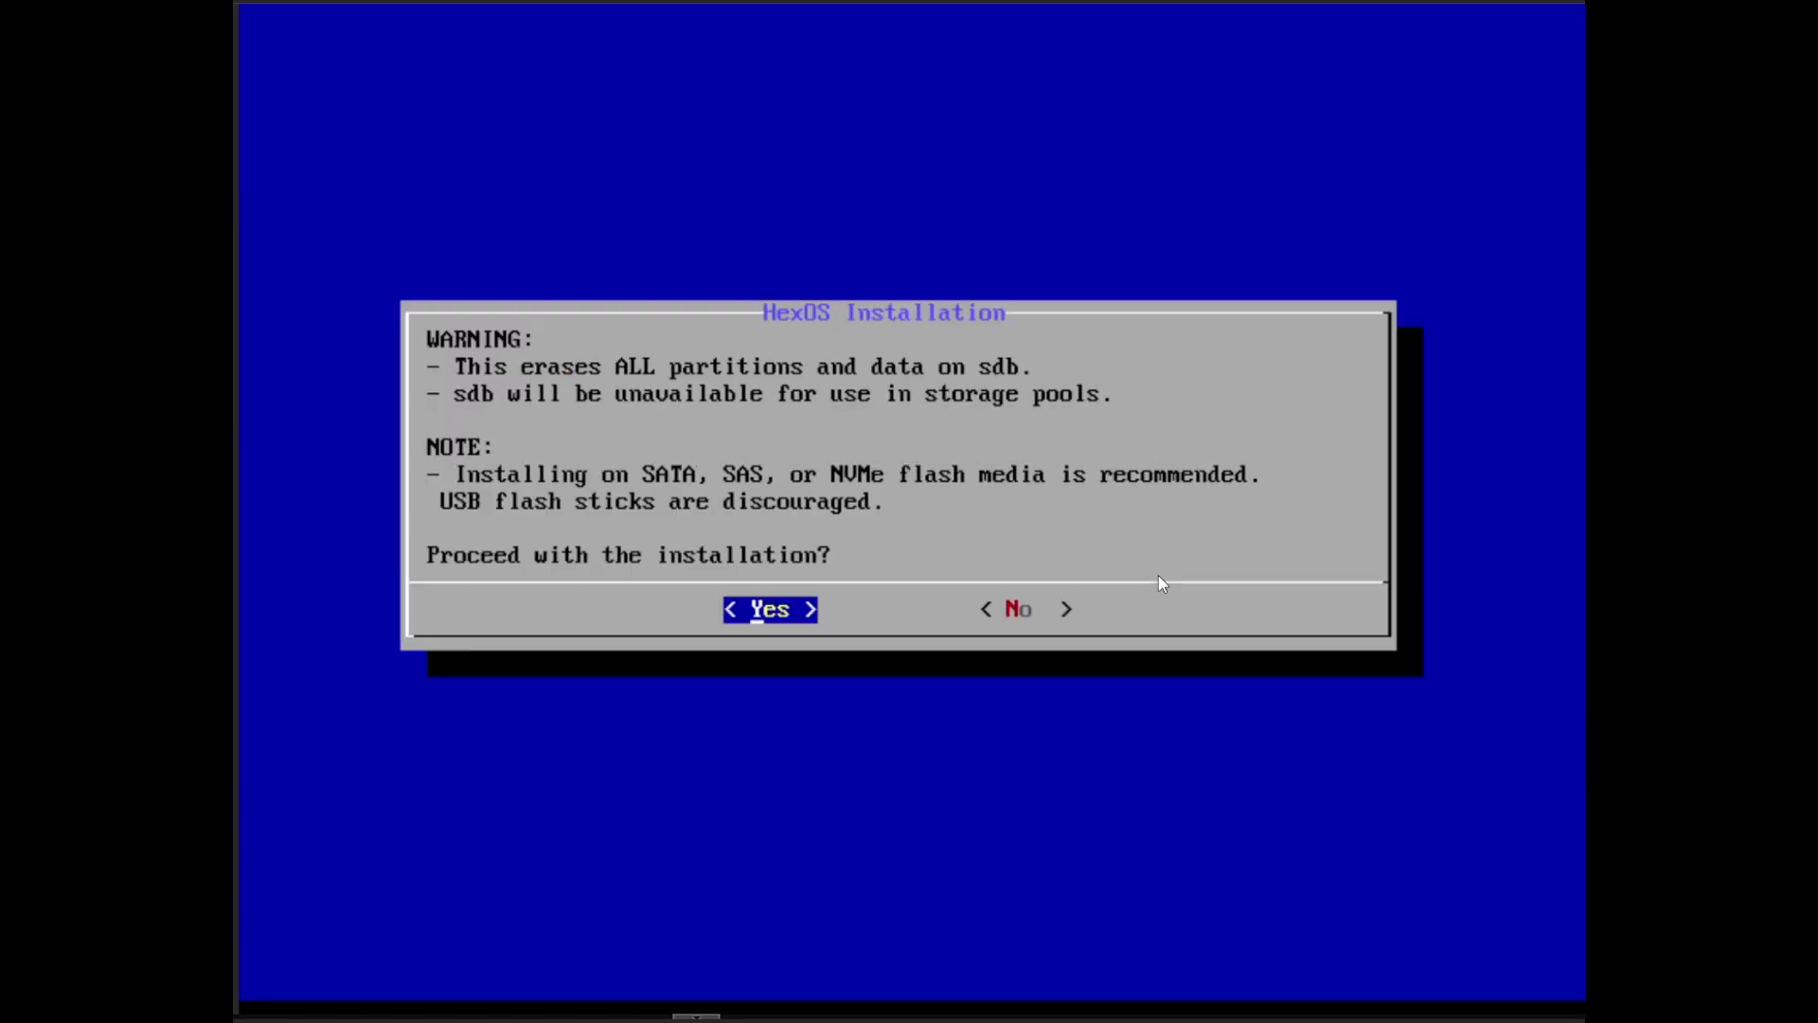
pyautogui.press('Return')
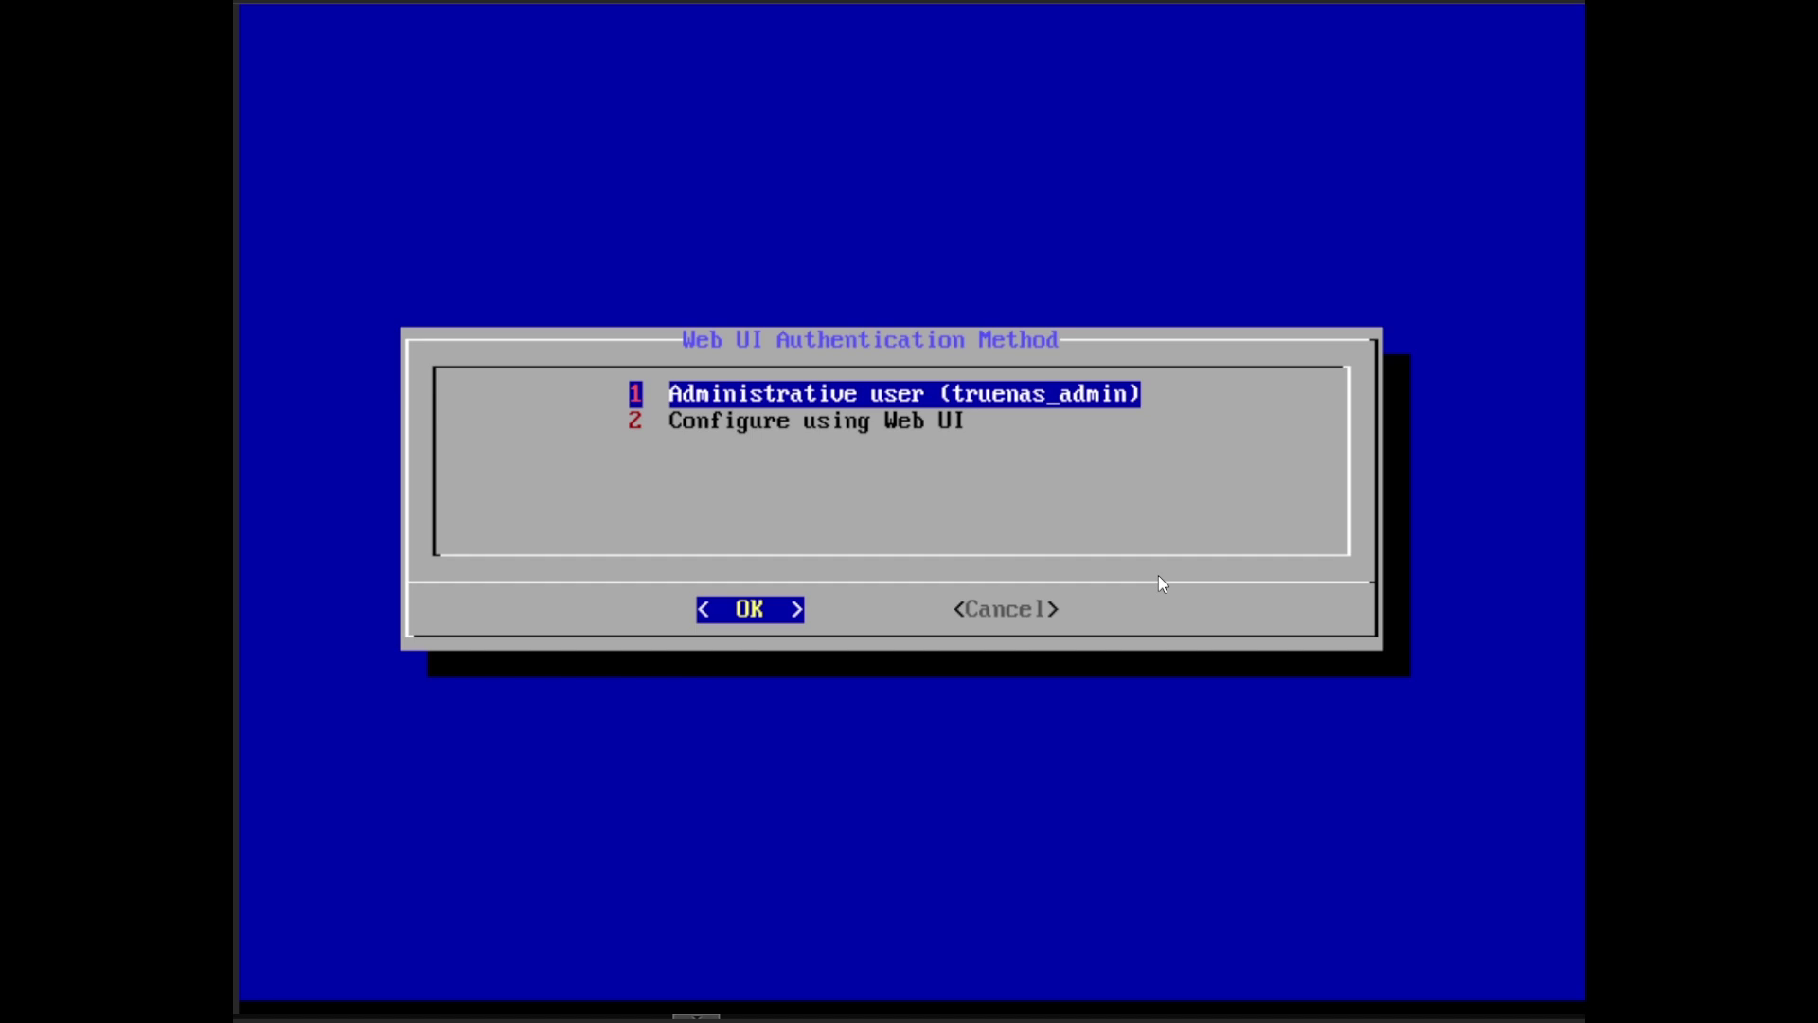
# Step: Choose the truenas_admin administrative user and enter and confirm its password
pyautogui.press('Return')
pyautogui.write('**********')
pyautogui.press('Down')
pyautogui.write('*********')
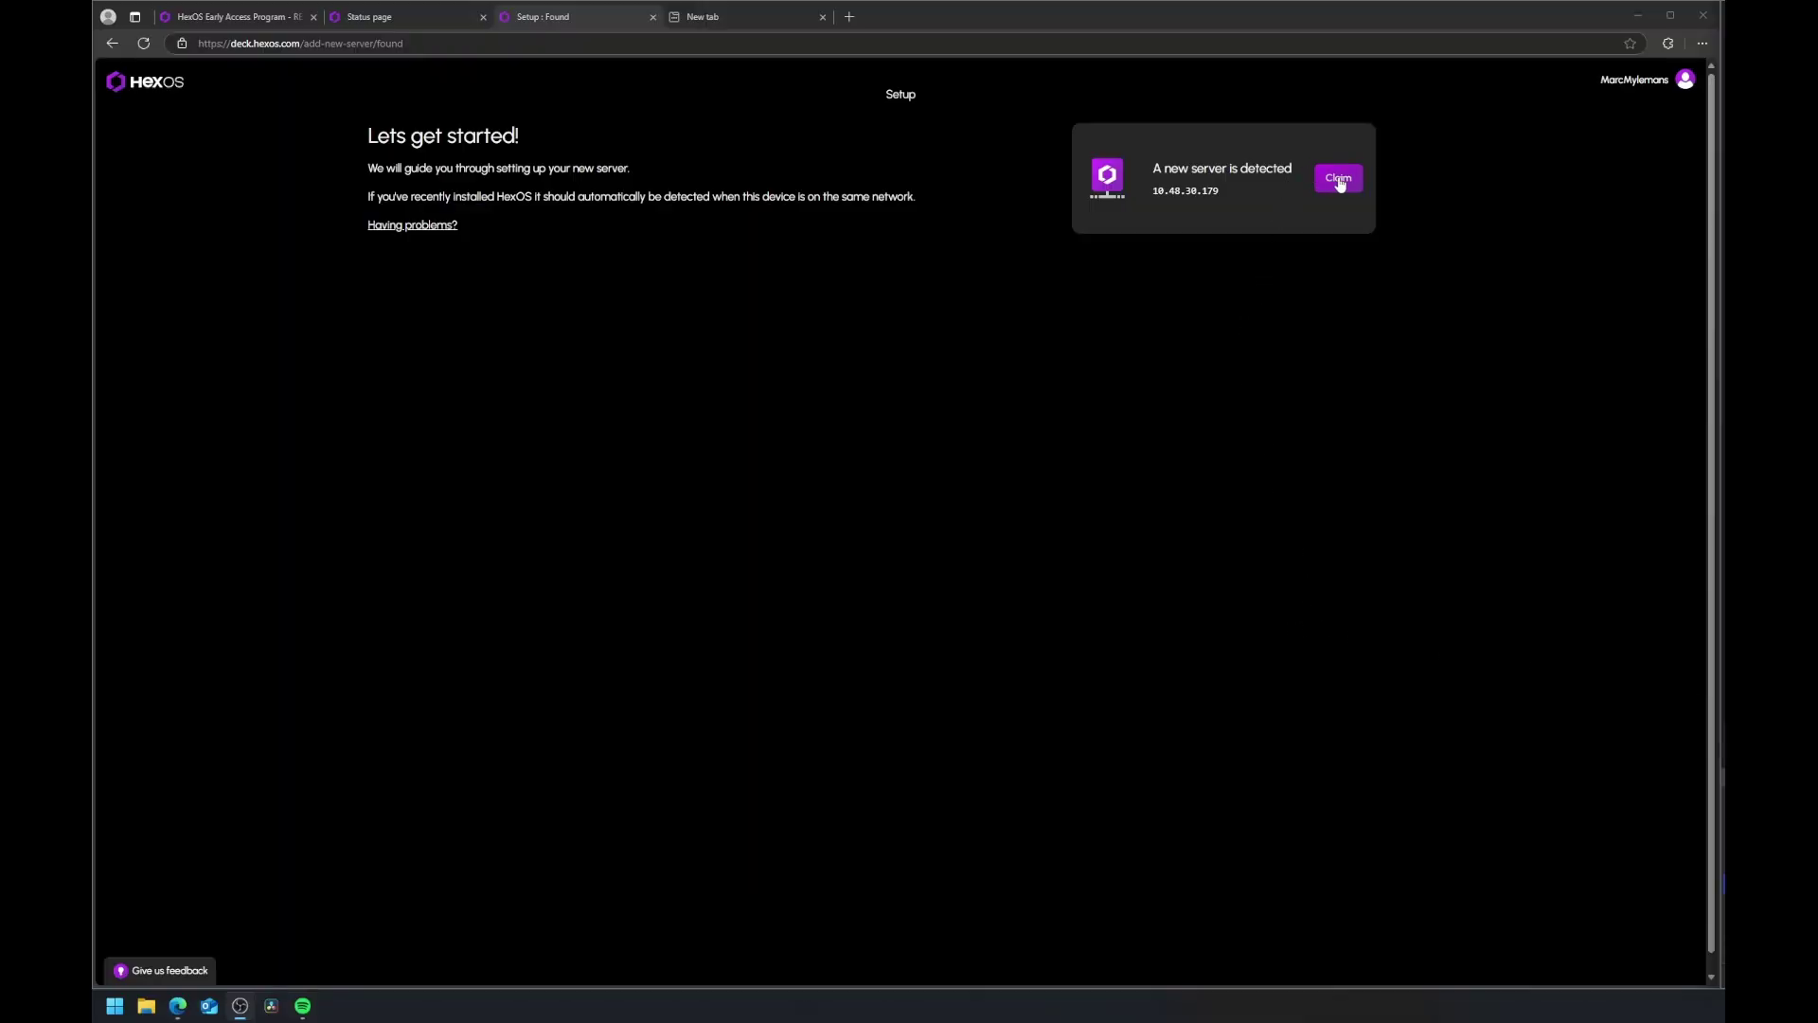
# Step: Claim the newly detected server with the admin password, dismissing the browser's password prompt
pyautogui.click(1339, 184)
pyautogui.write('a')
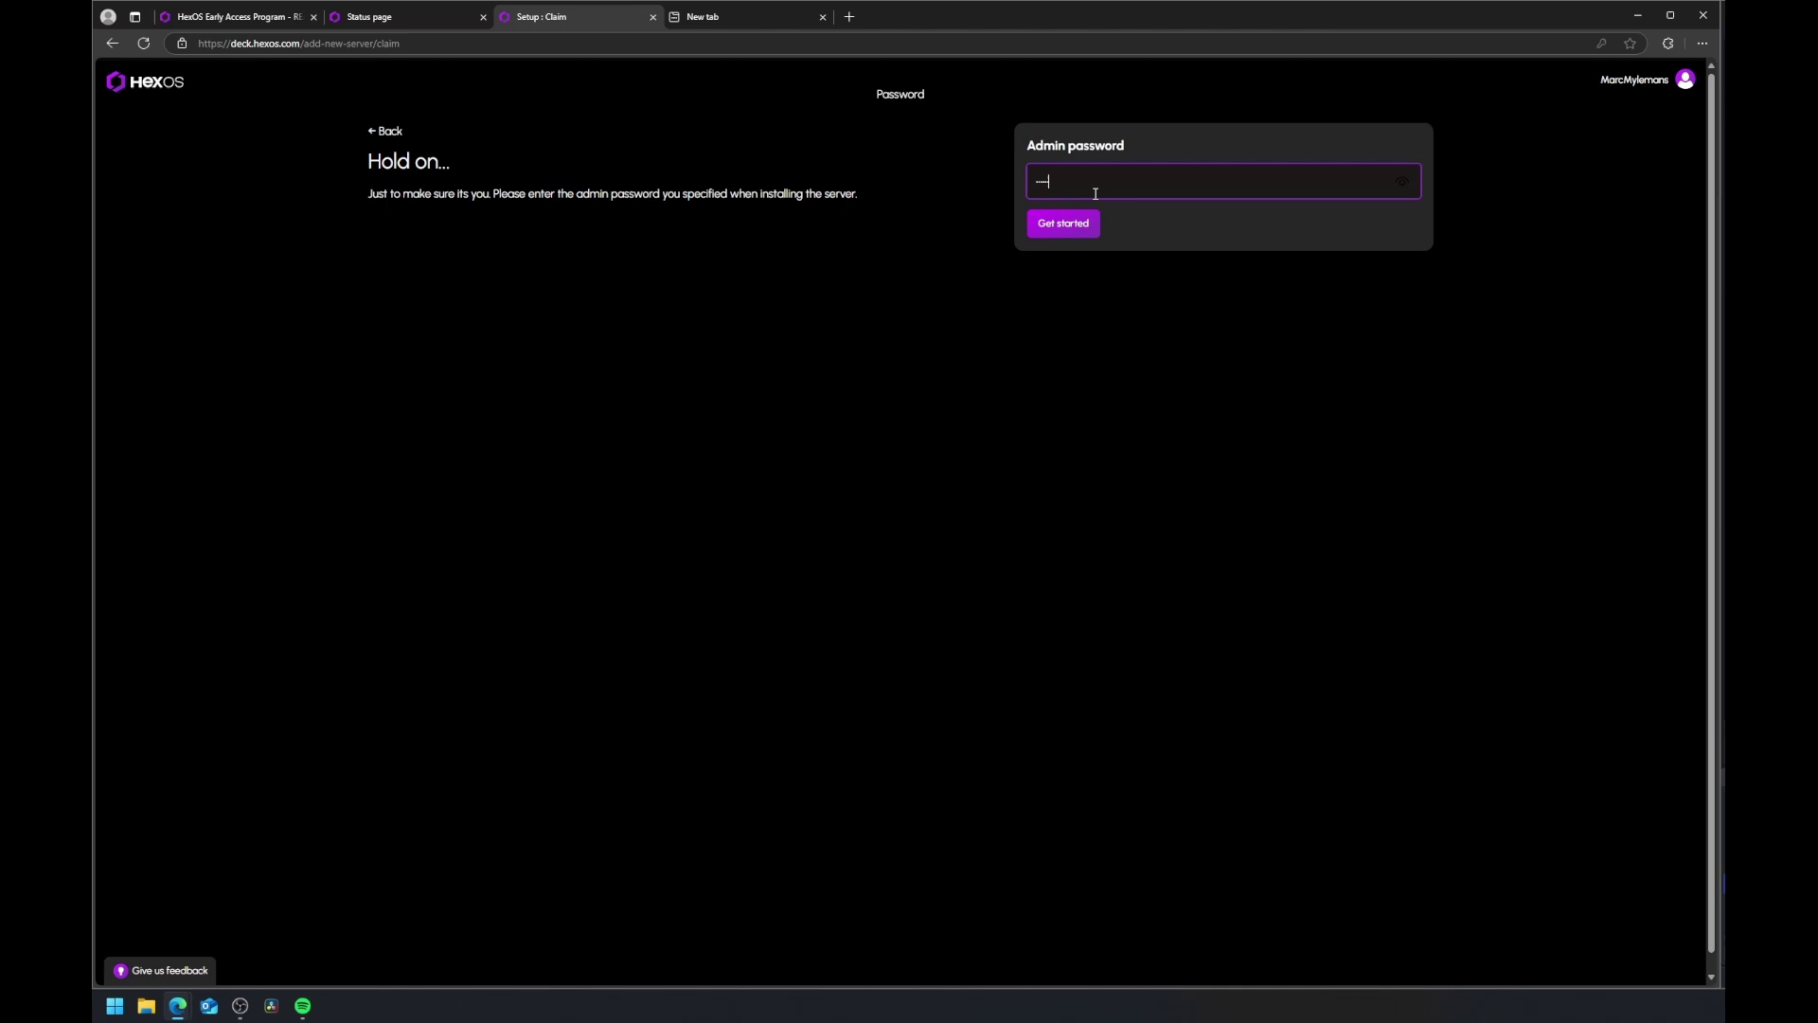
pyautogui.press('Return')
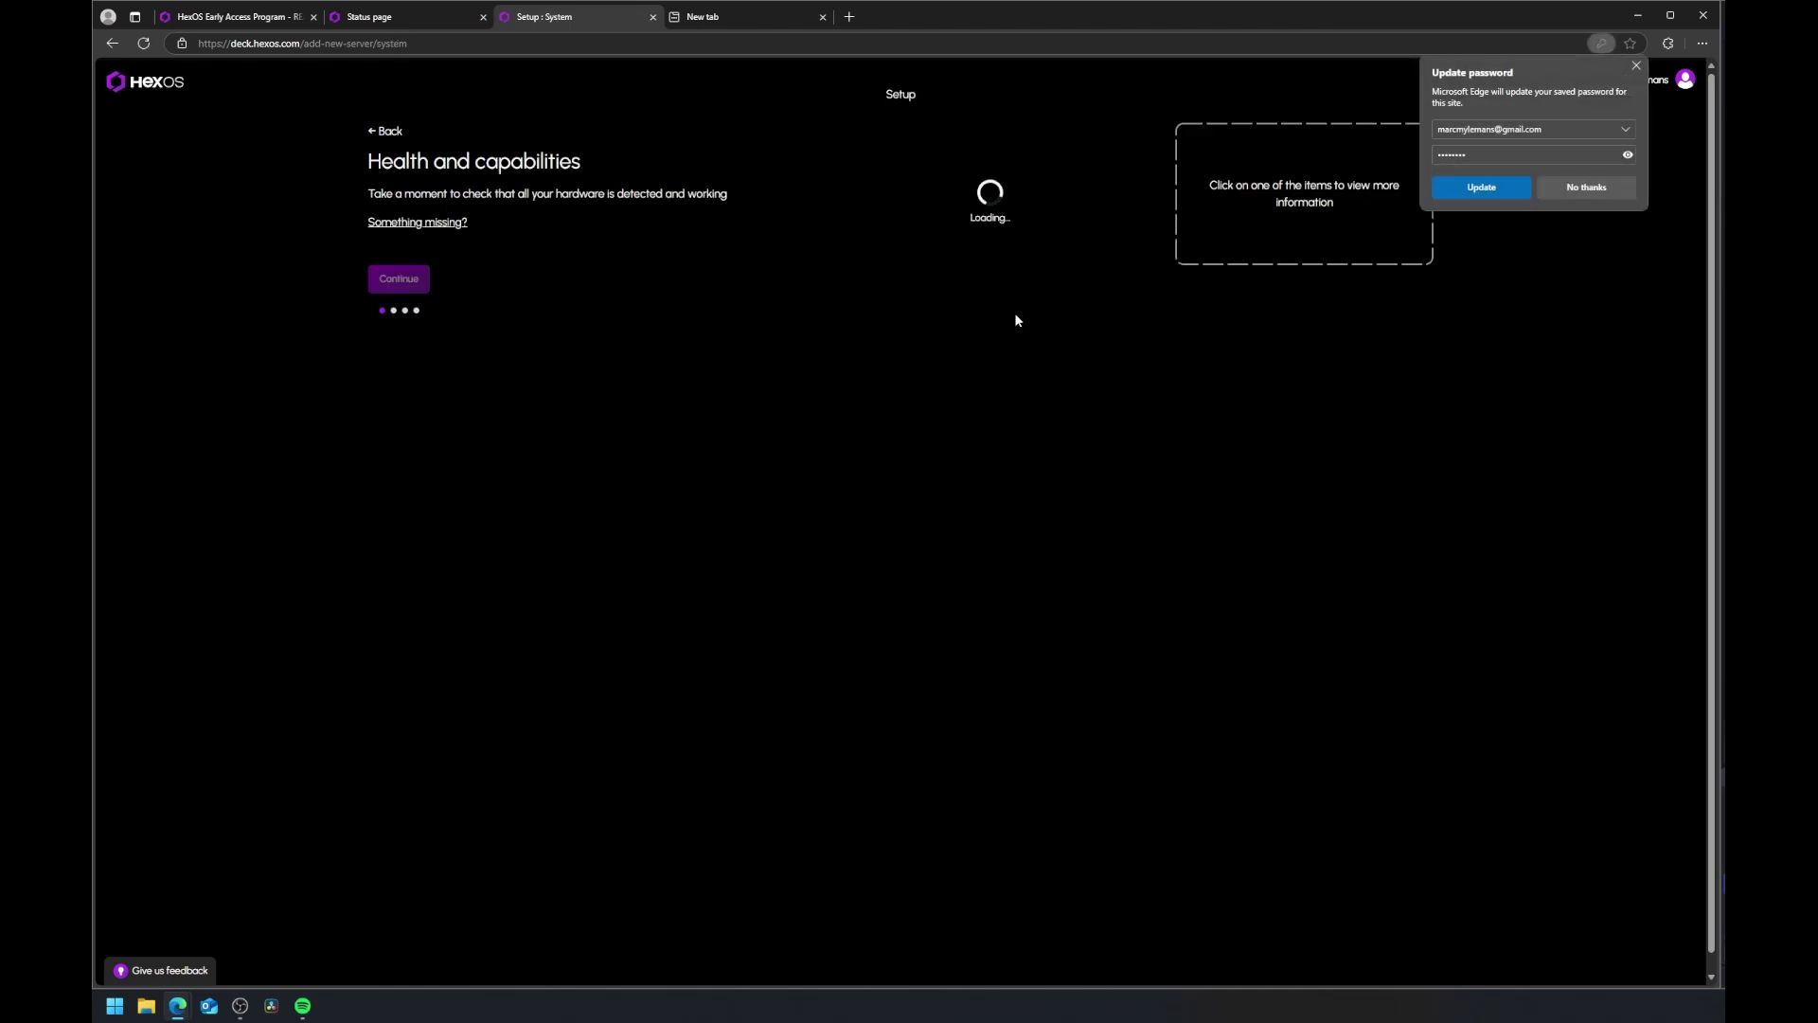
pyautogui.click(1637, 65)
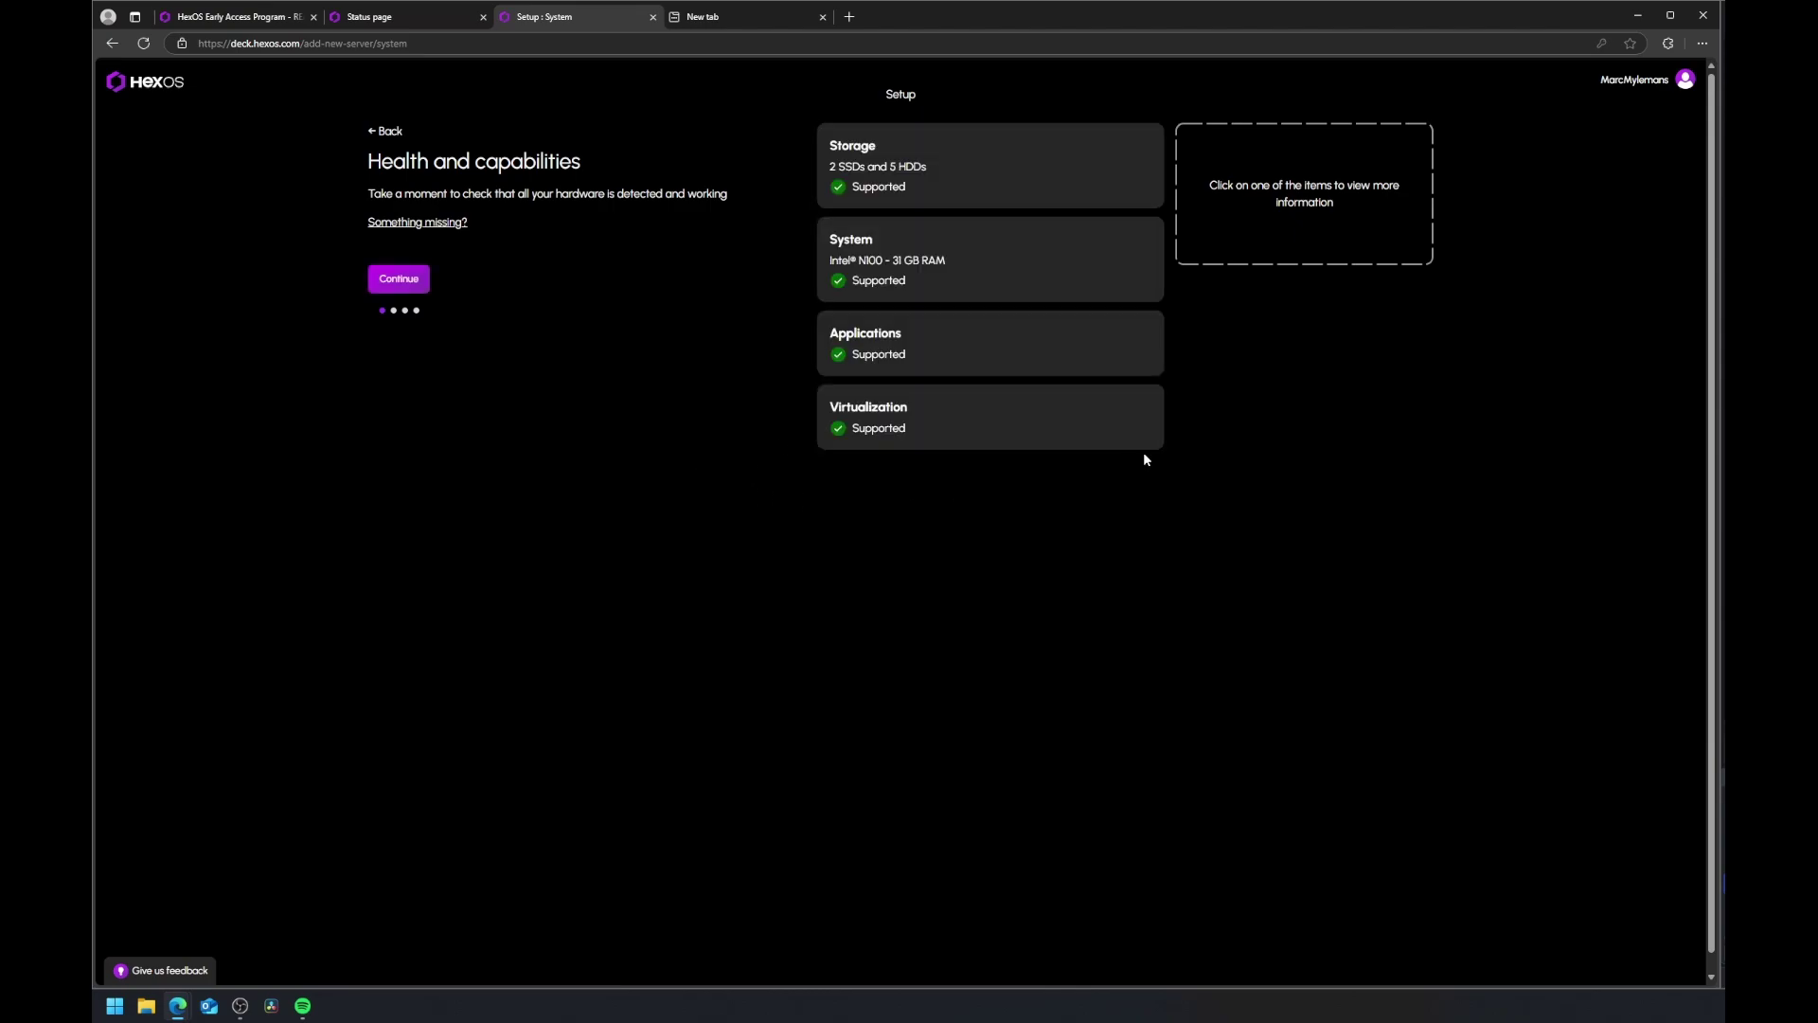
# Step: Pass the hardware check and review the five-drive HDD and two-drive SSD pools
pyautogui.click(405, 284)
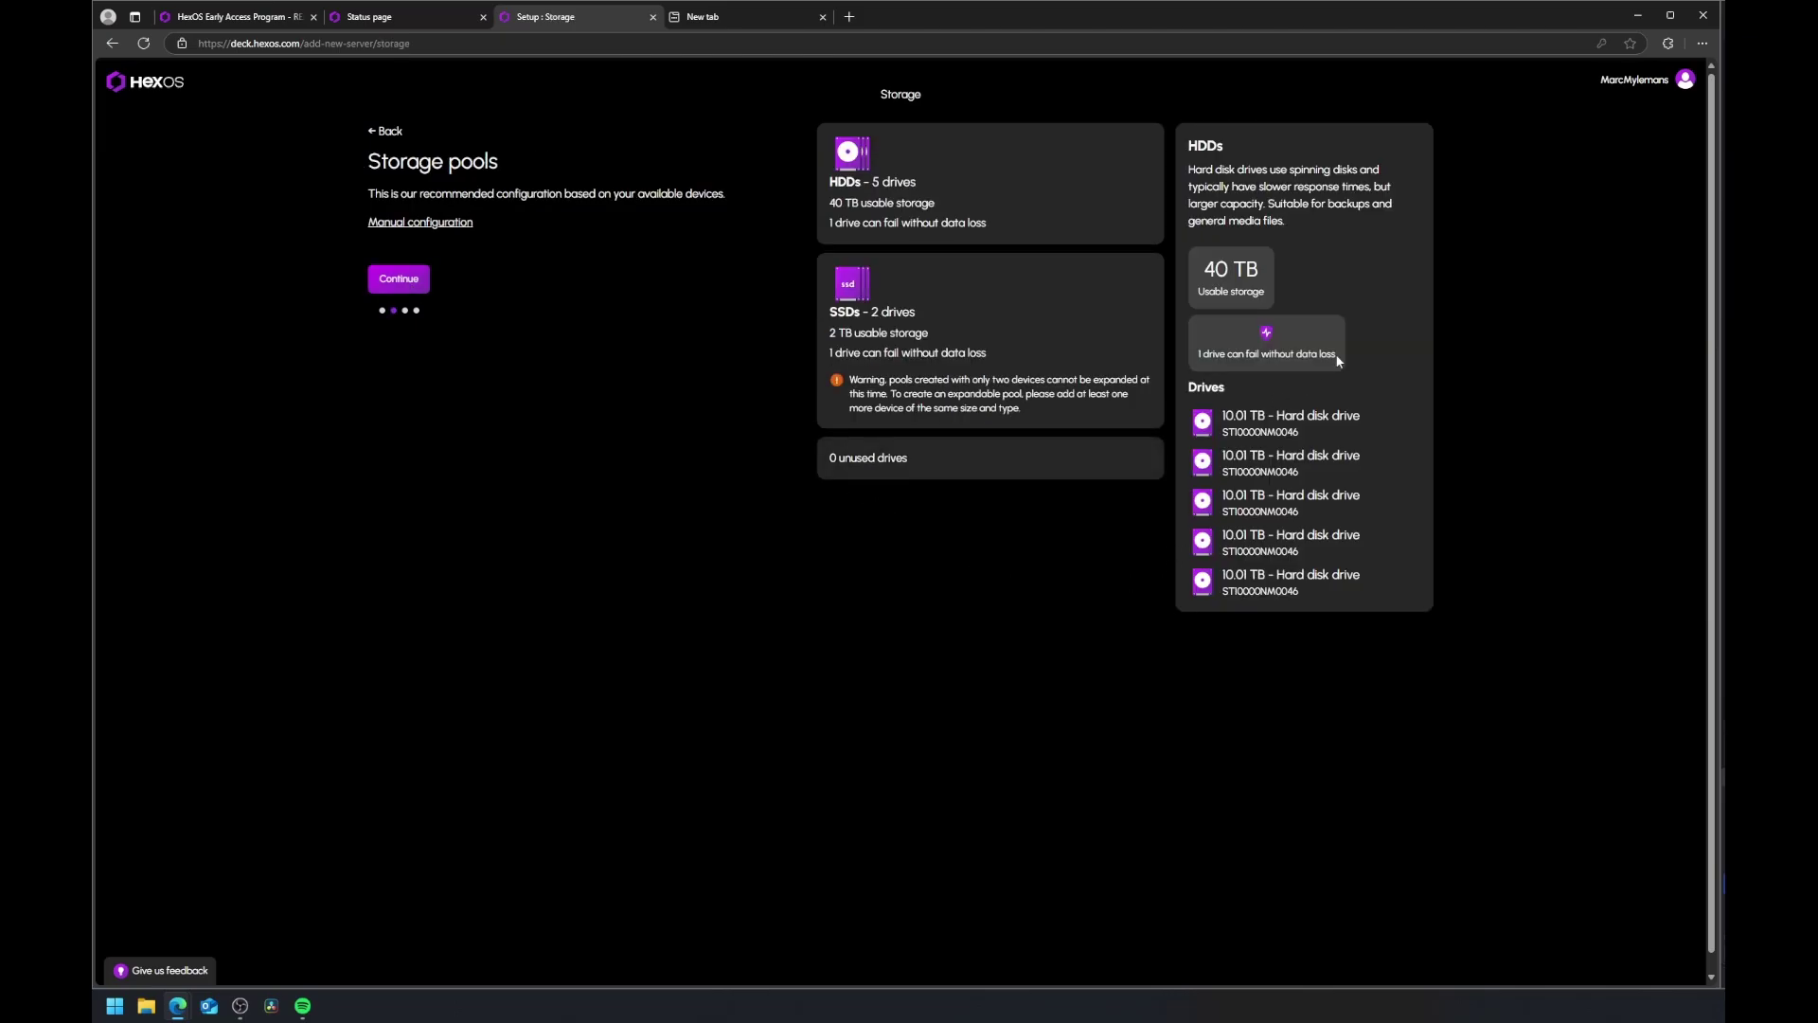
pyautogui.click(949, 196)
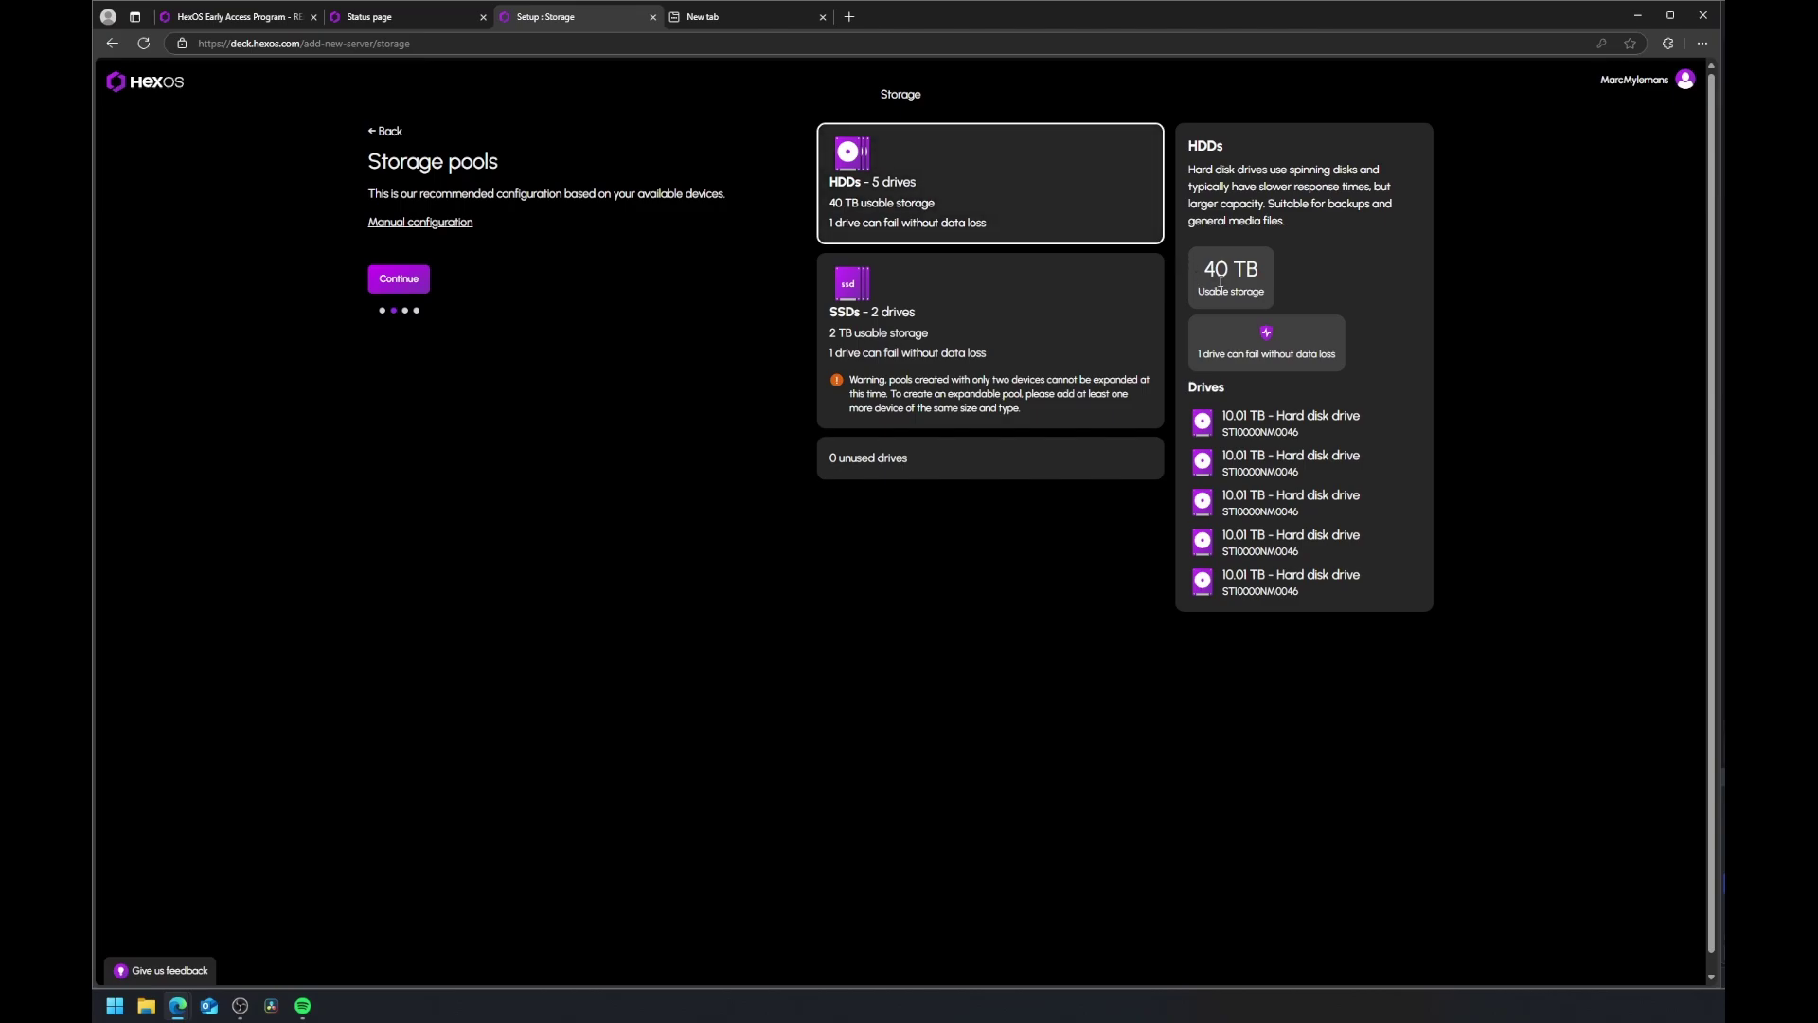
pyautogui.click(985, 320)
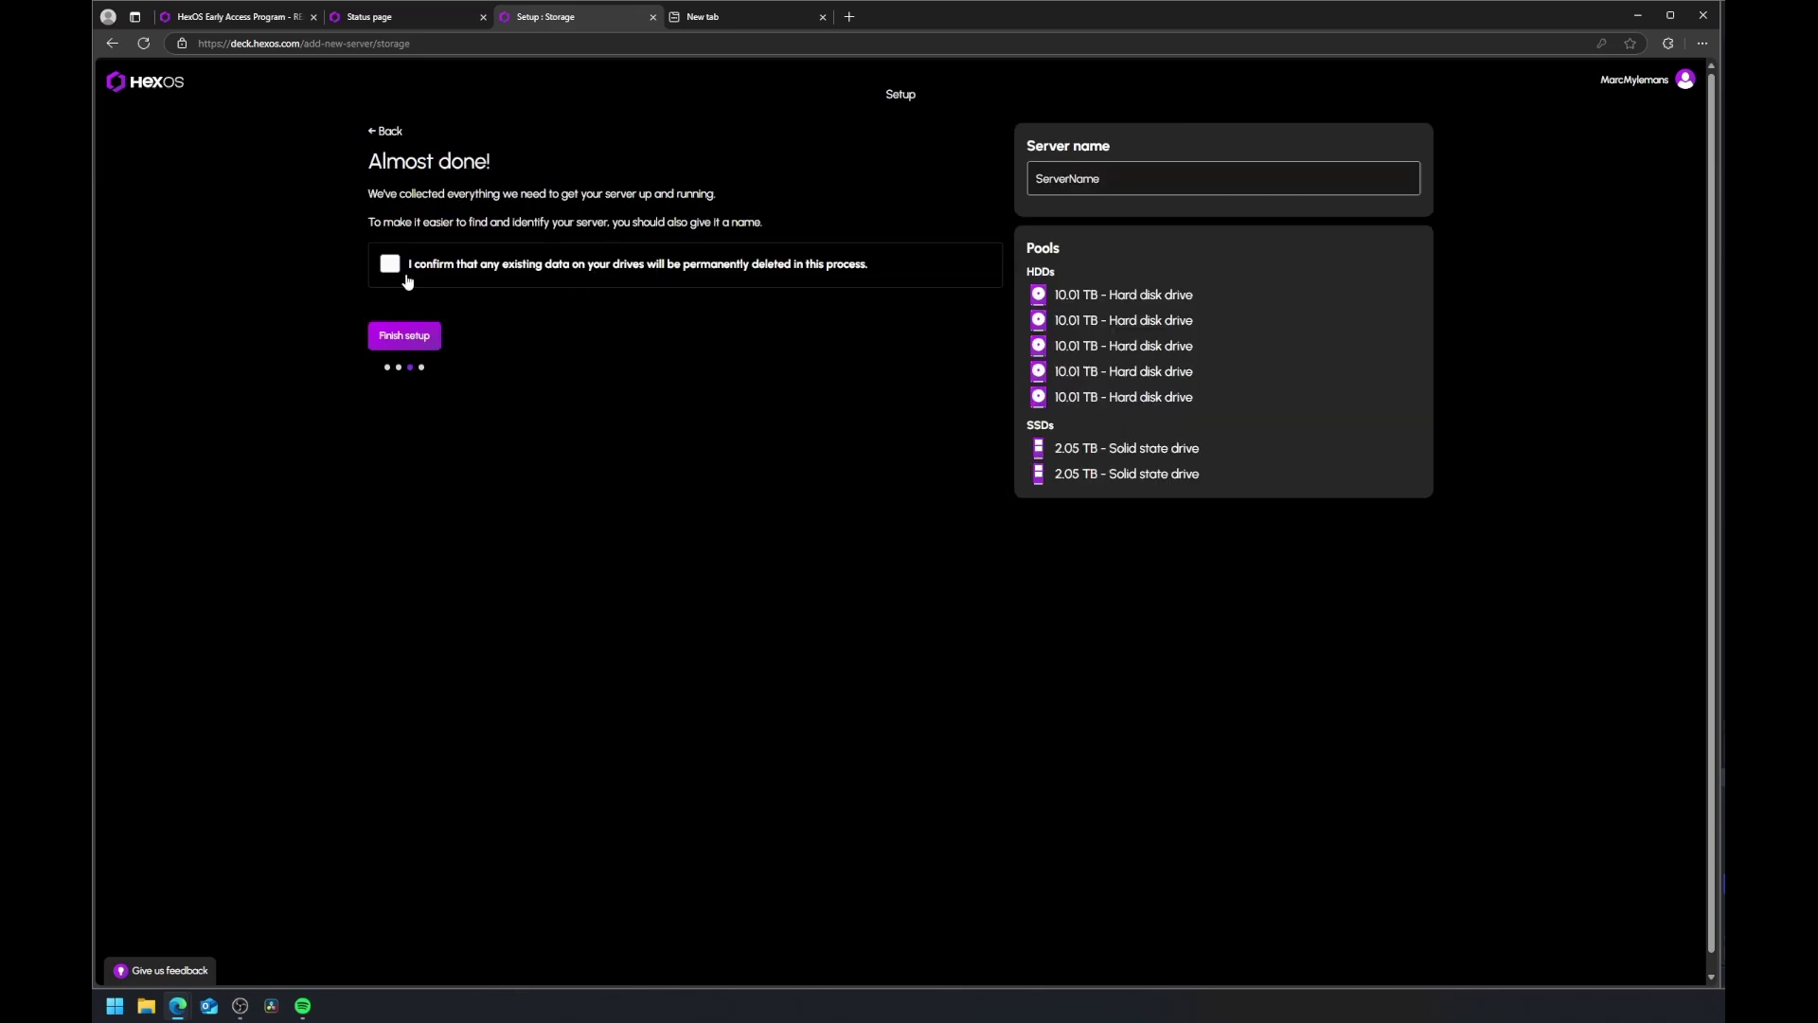
# Step: Name the server MediaNas, acknowledge drive erasure, finish setup and open the dashboard
pyautogui.click(1103, 186)
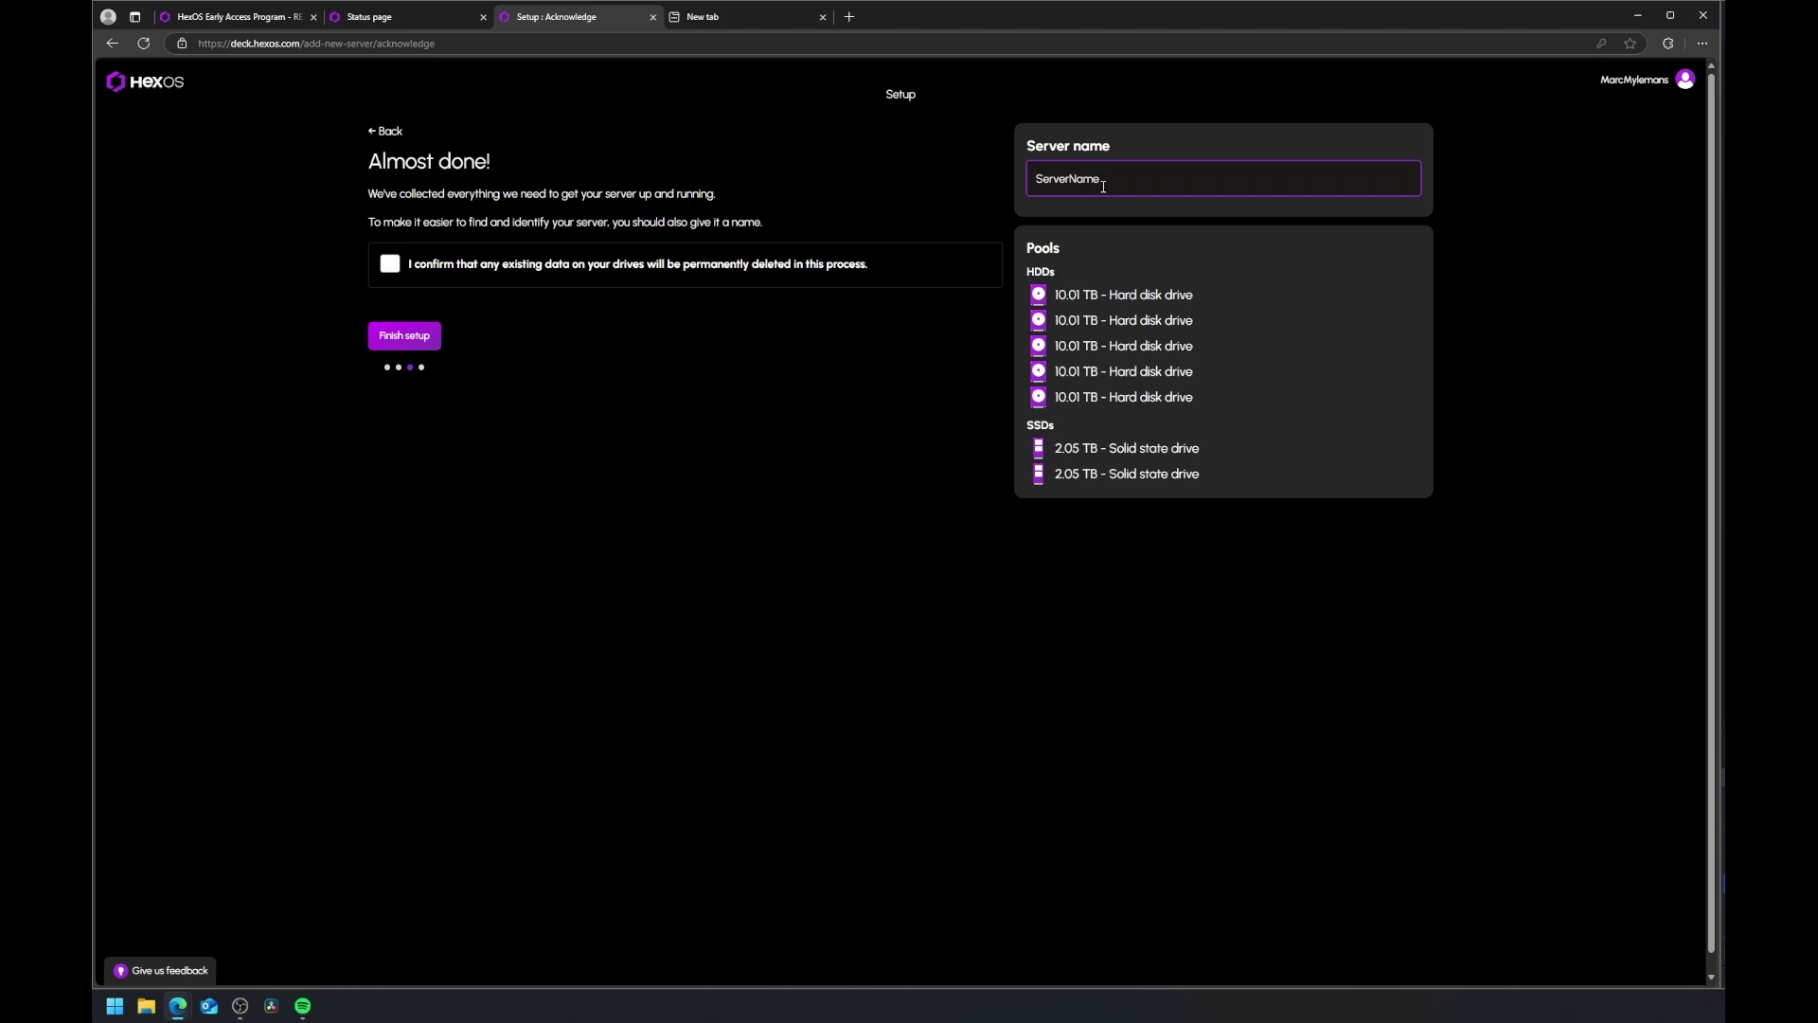
pyautogui.write('MediaNas')
pyautogui.click(391, 268)
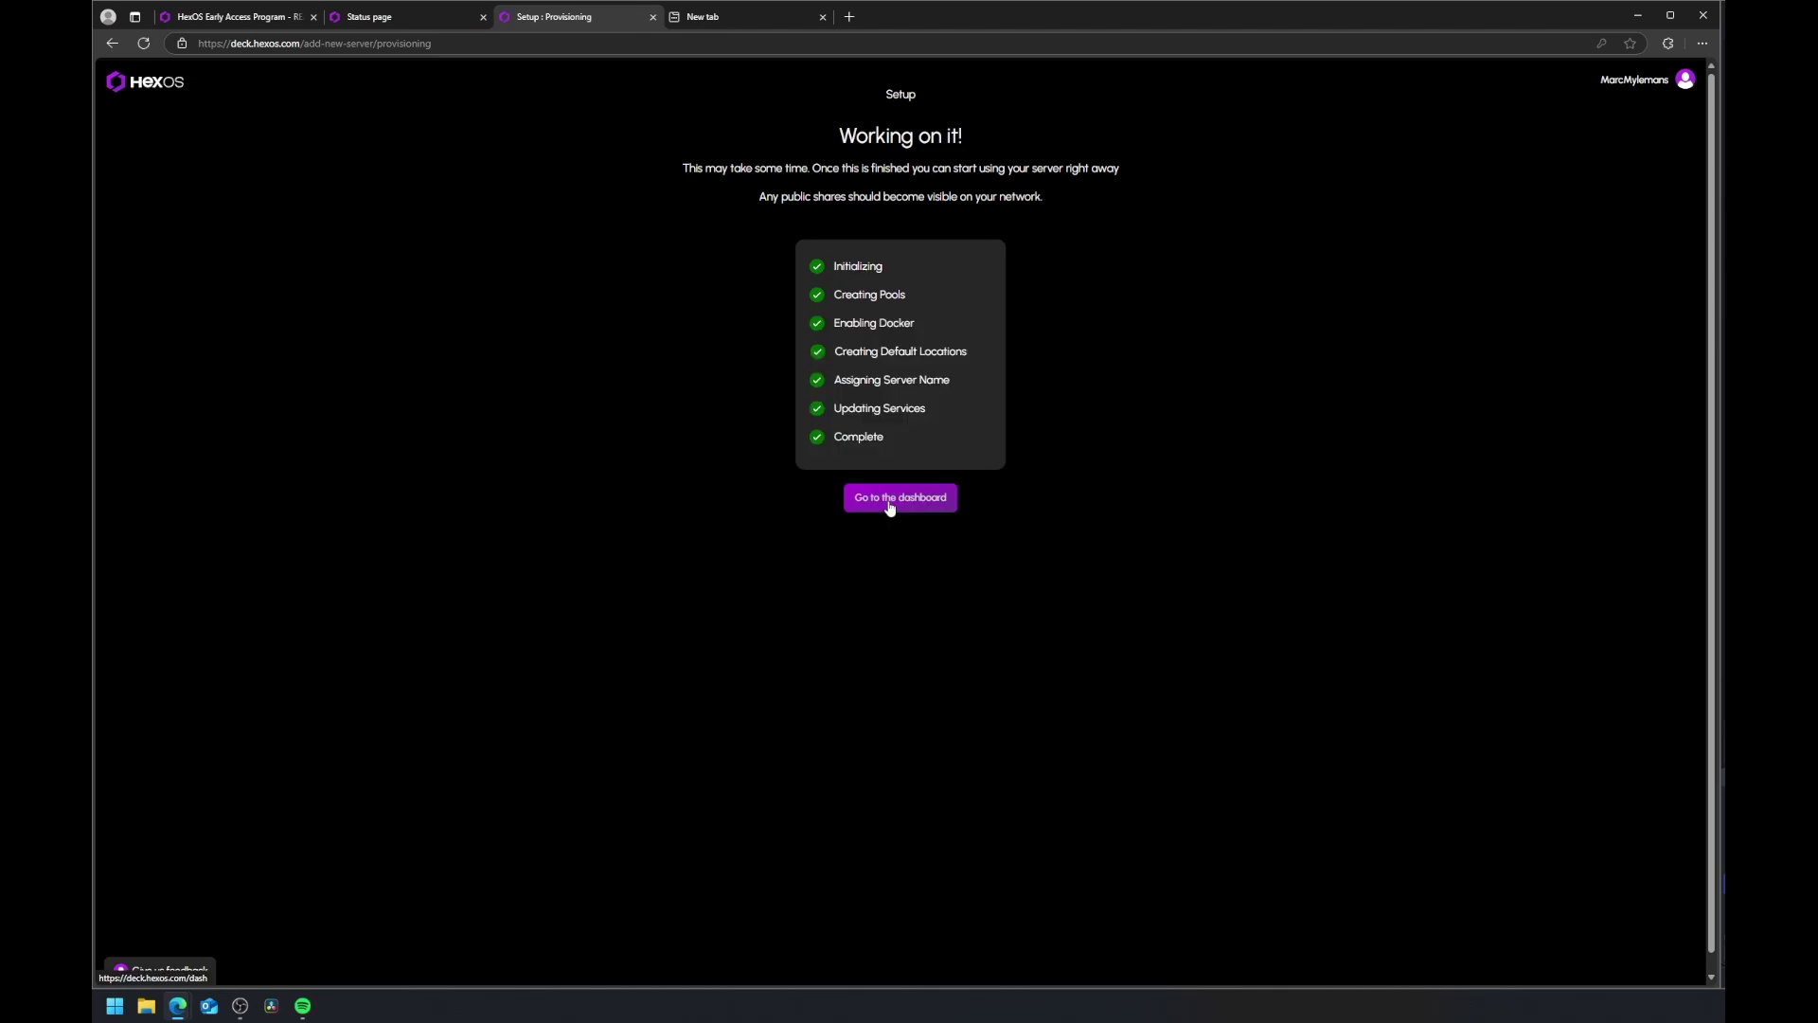
pyautogui.click(890, 502)
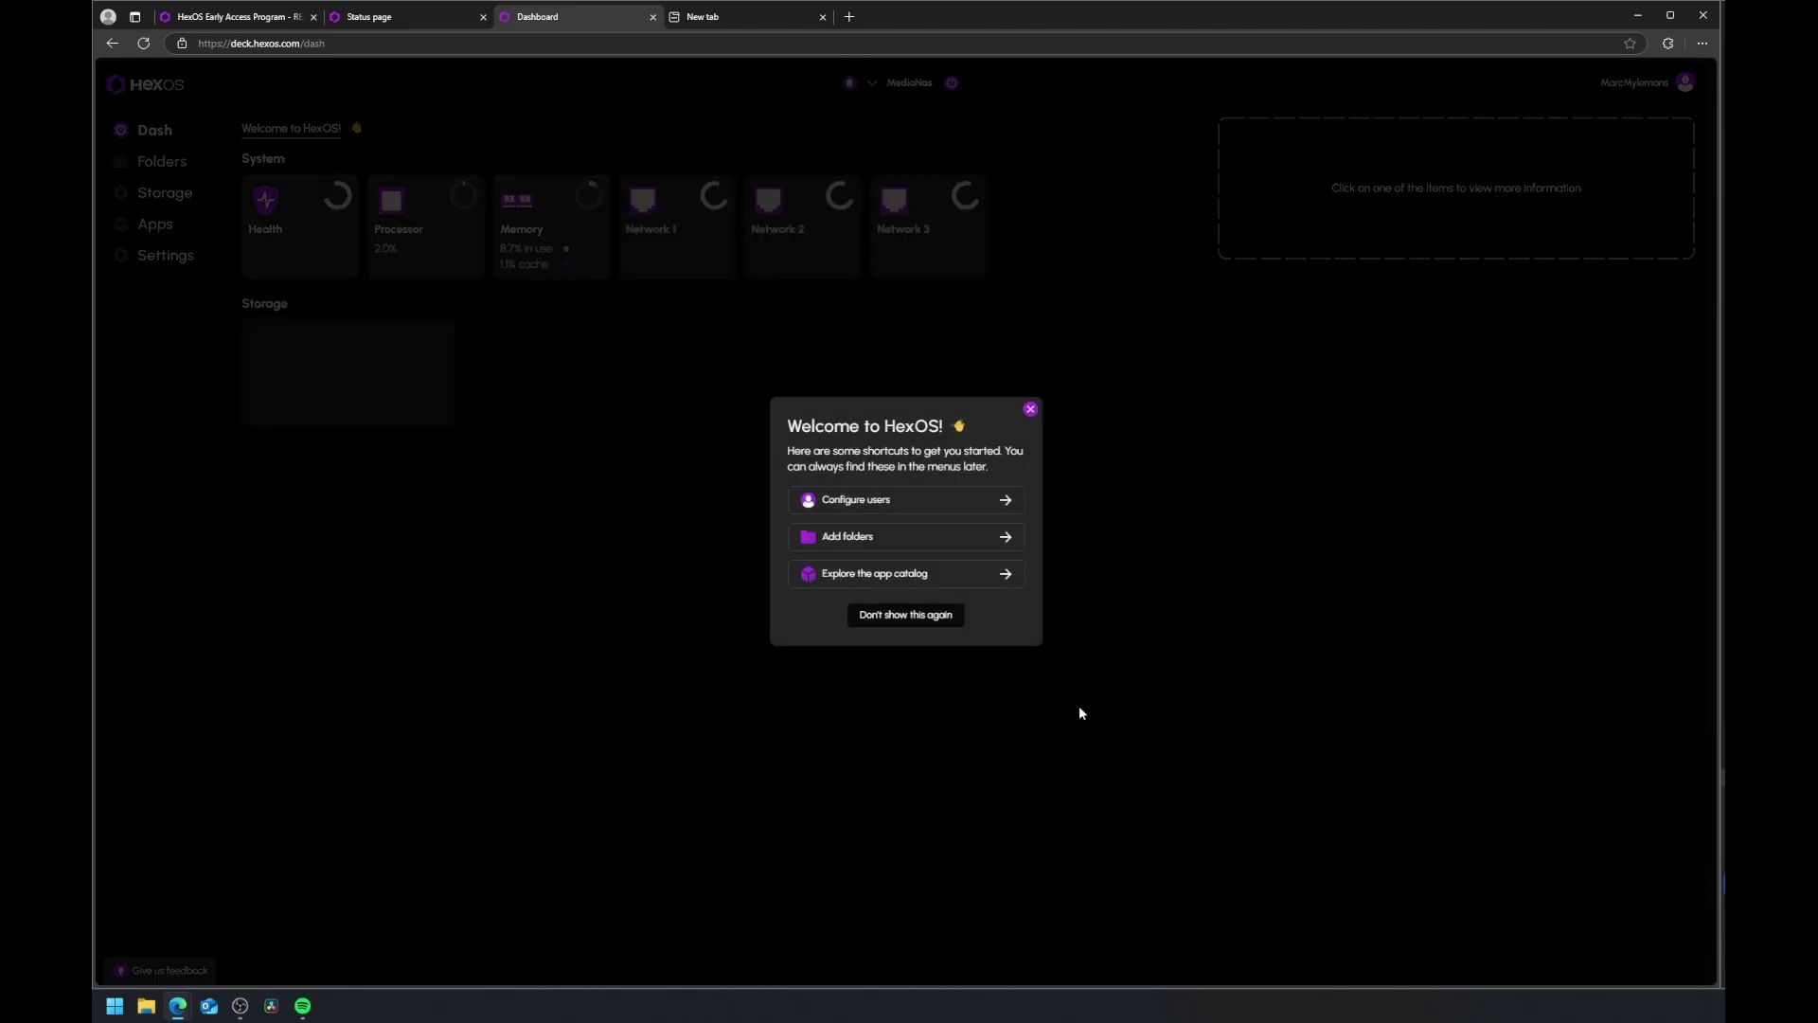
# Step: Hide the welcome shortcuts permanently and add a local user account on the Folders page
pyautogui.click(894, 623)
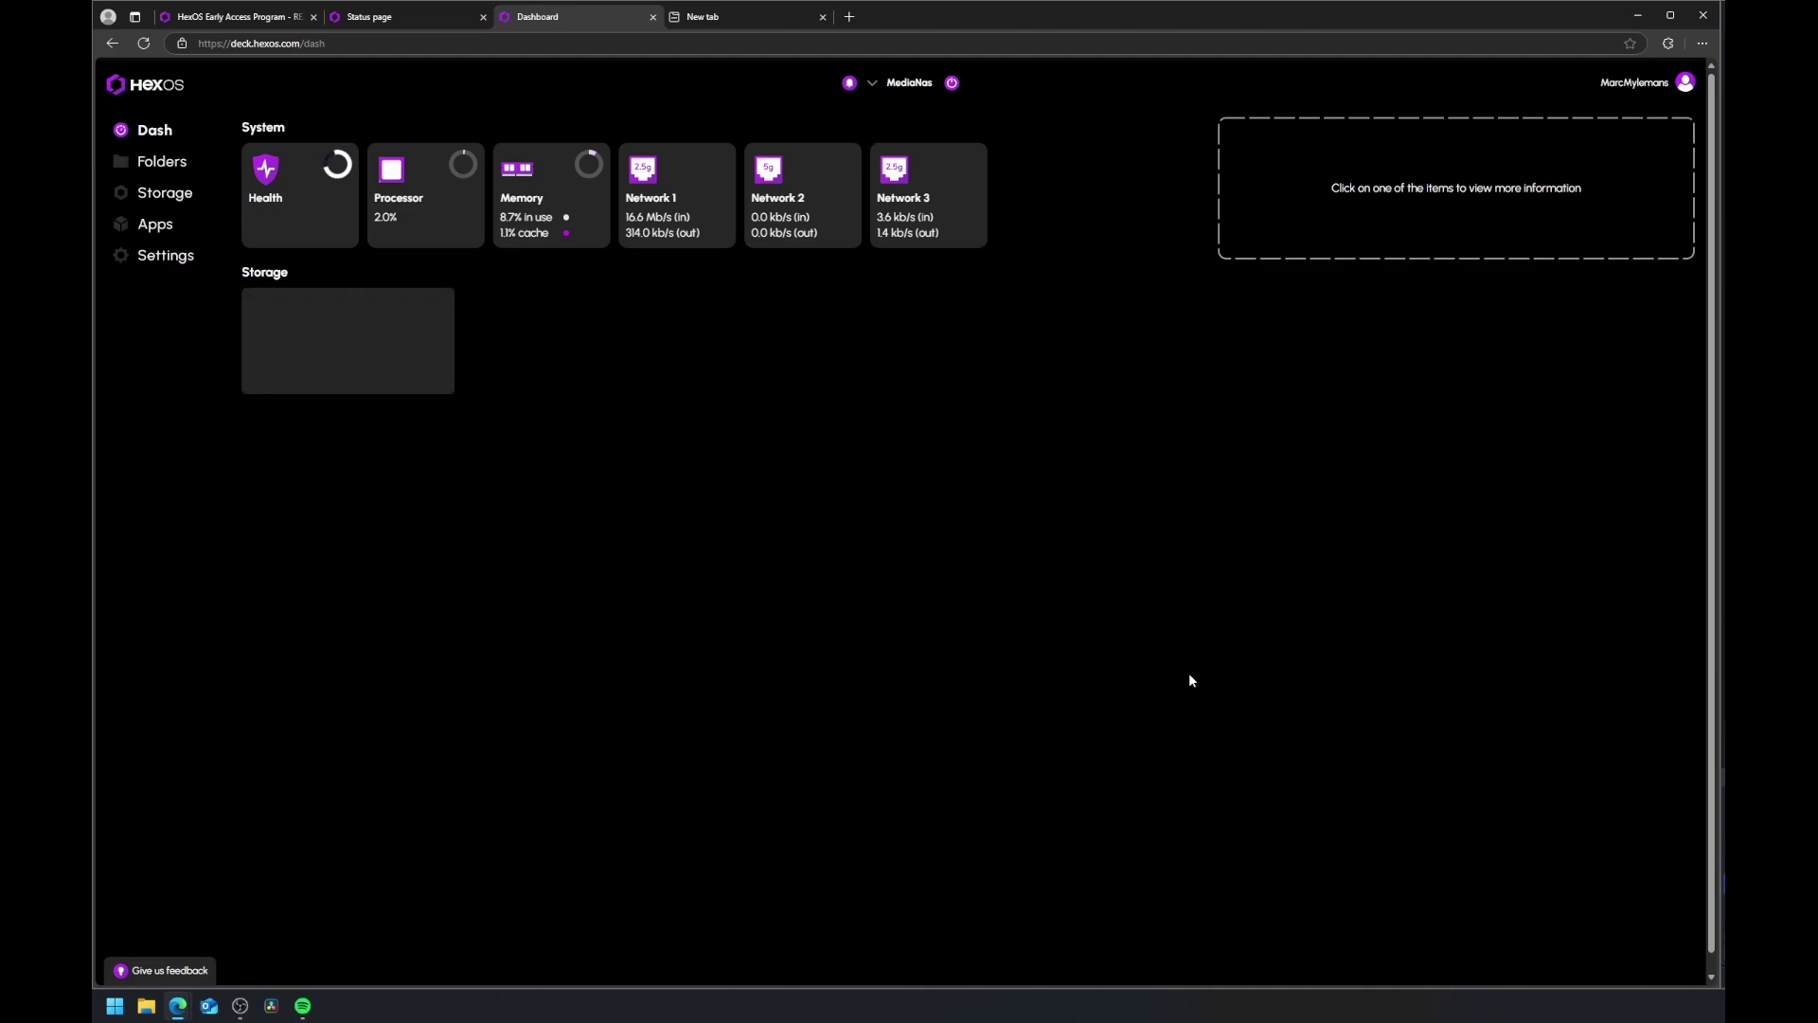
pyautogui.click(161, 162)
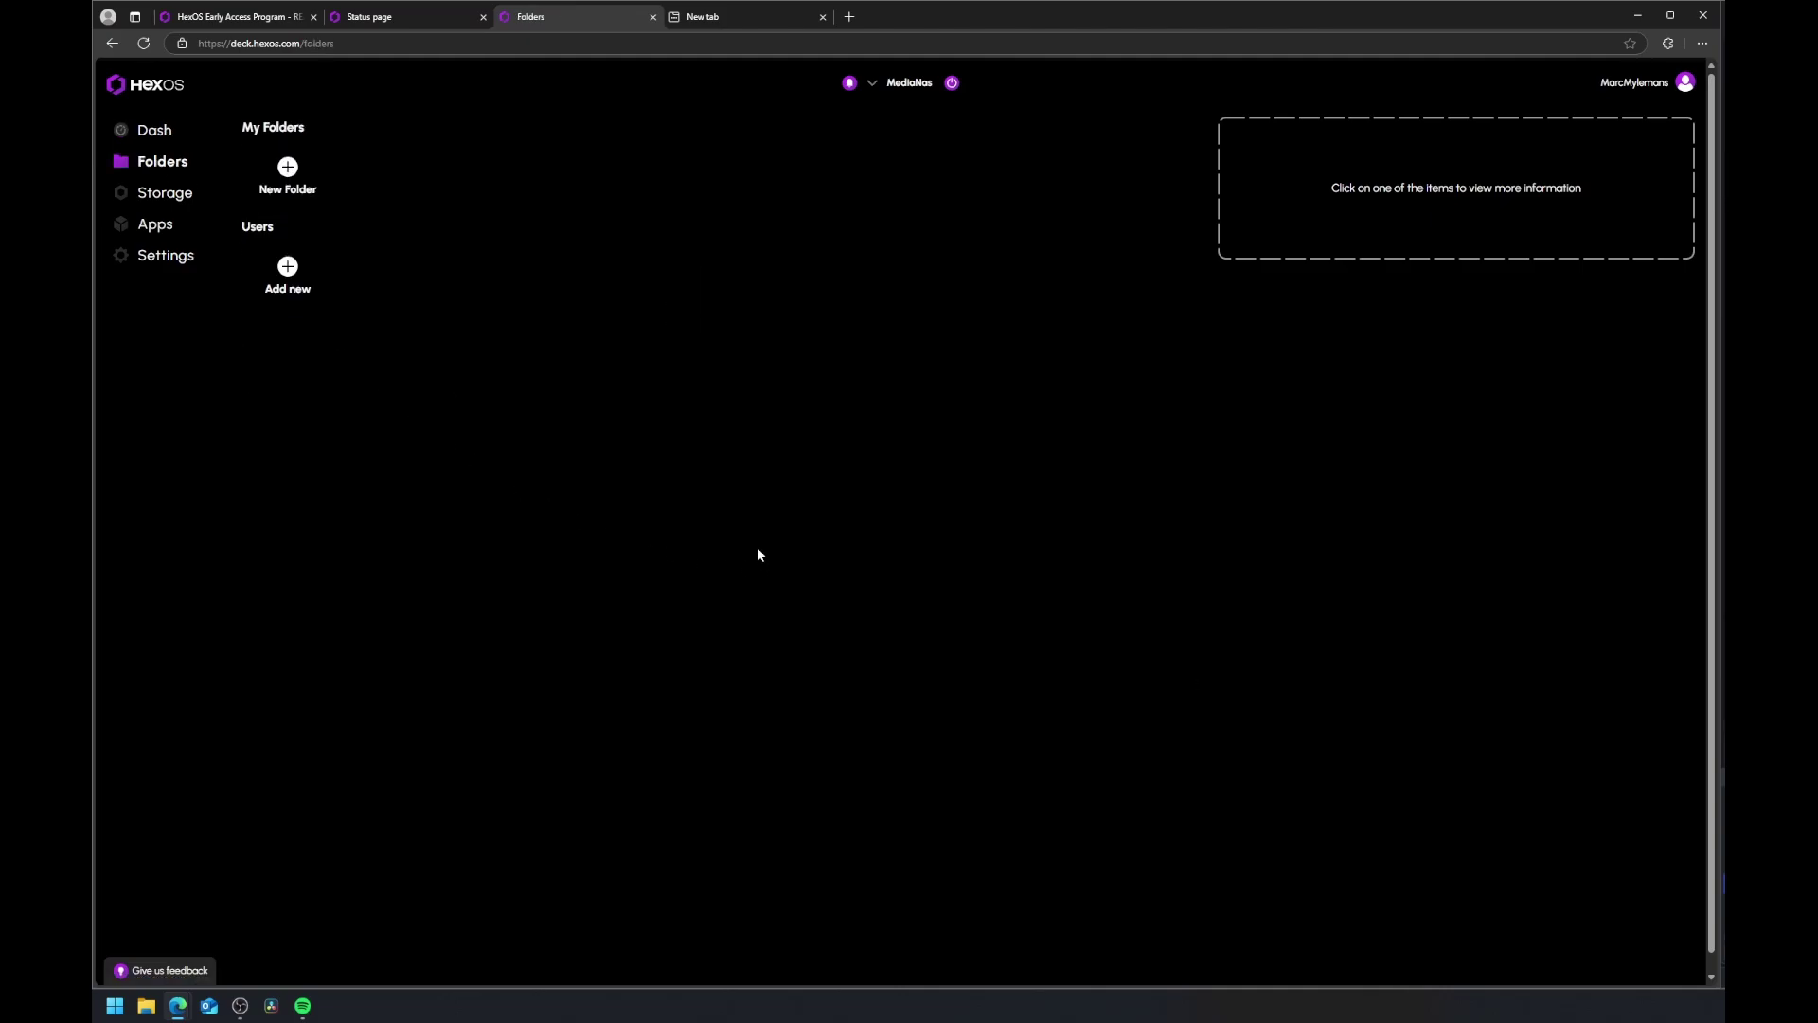
pyautogui.click(289, 274)
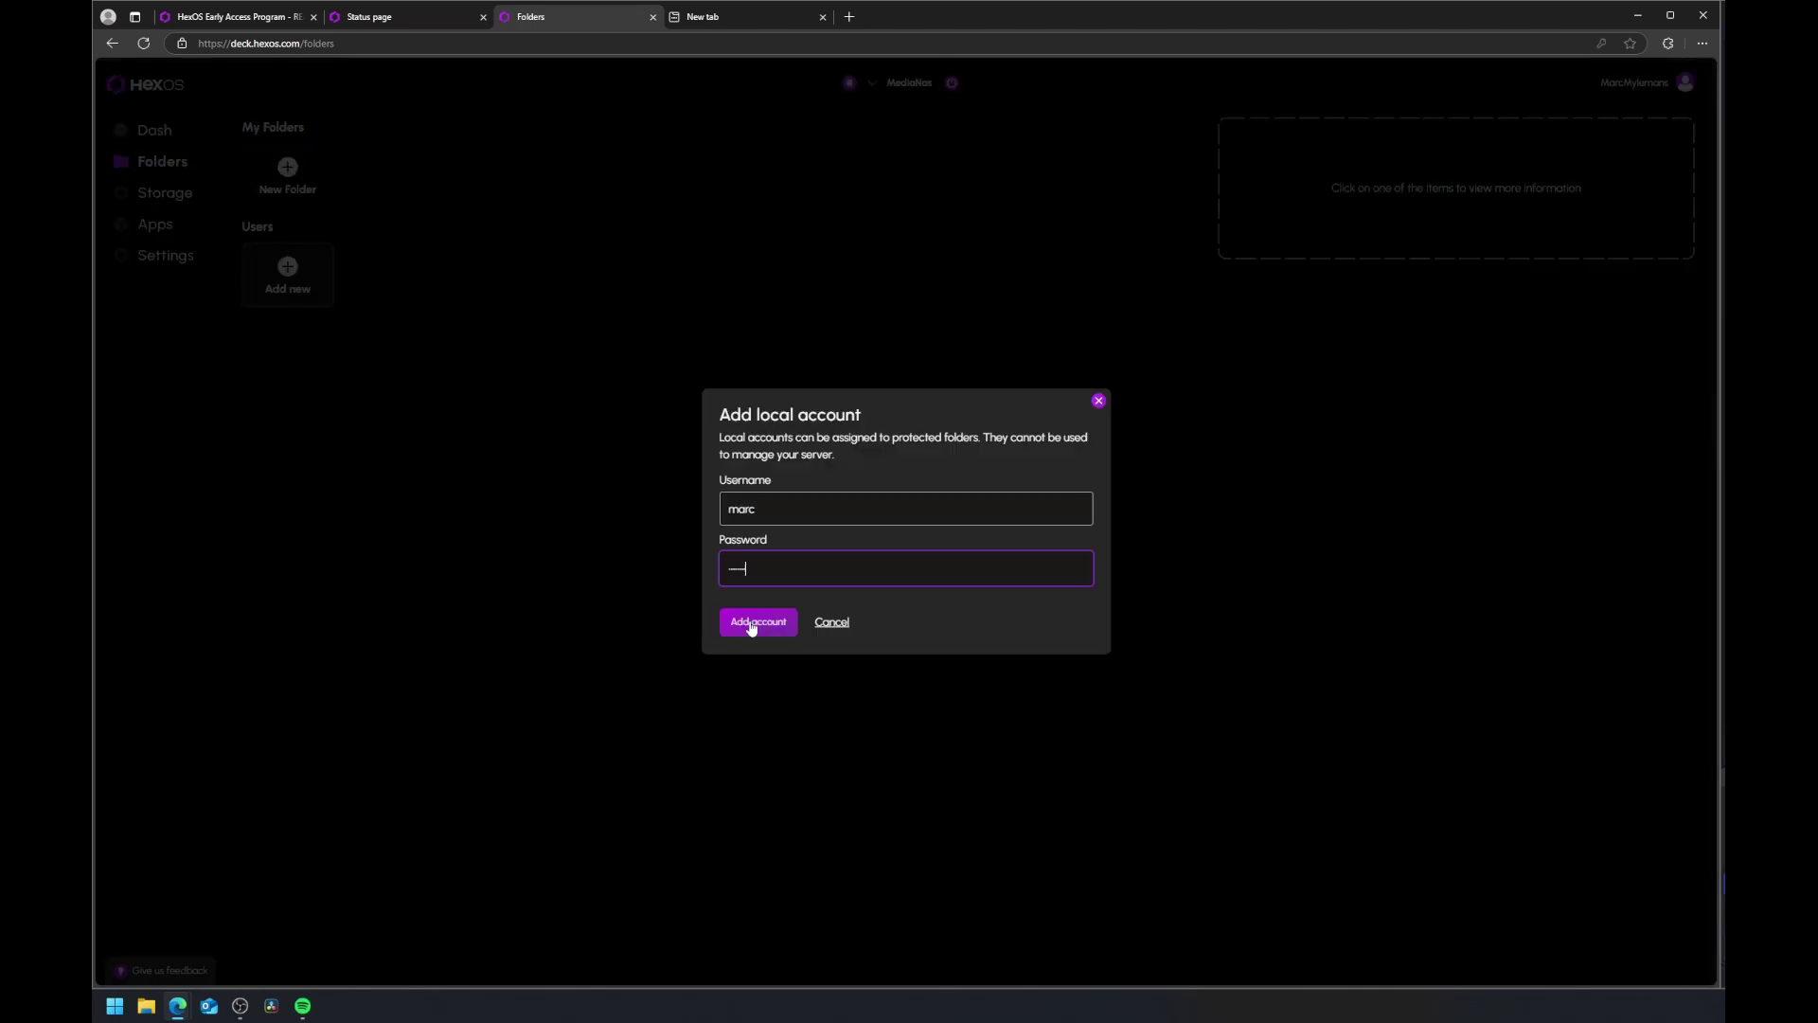
pyautogui.click(755, 622)
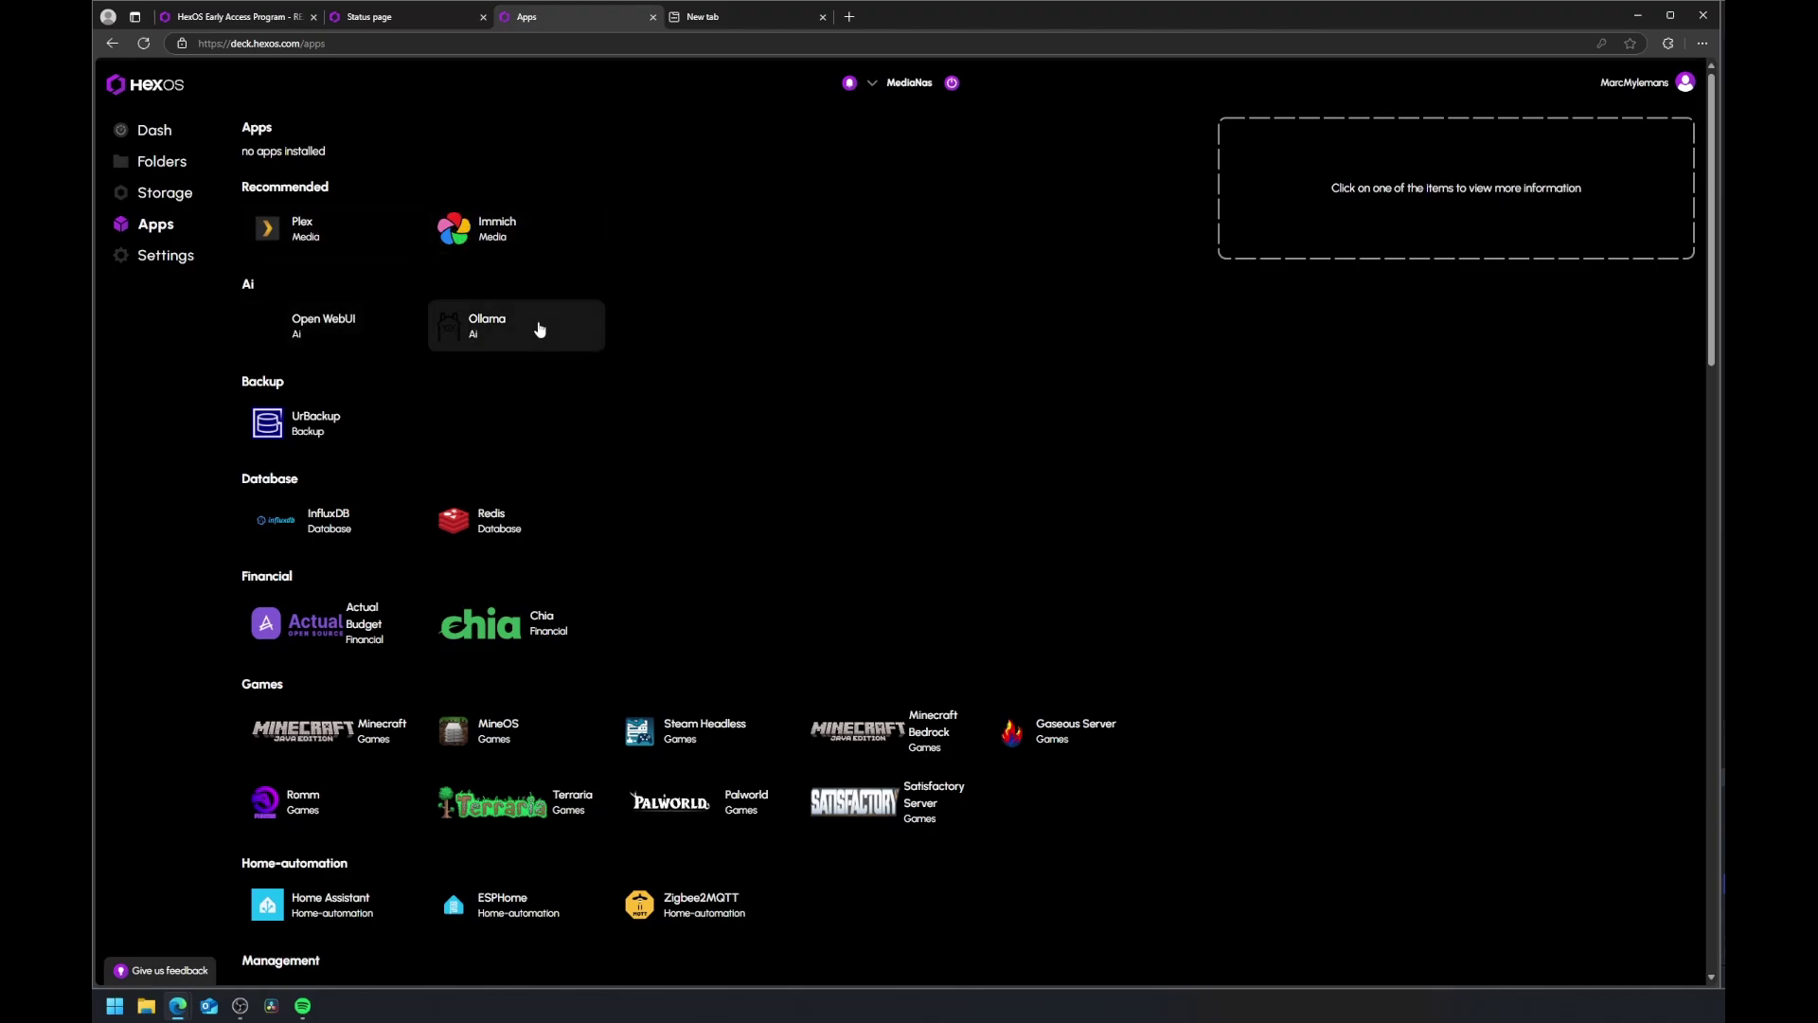
# Step: Install and launch Plex from the Apps catalog, then return to the Folders page
pyautogui.scroll(-3, 332, 480)
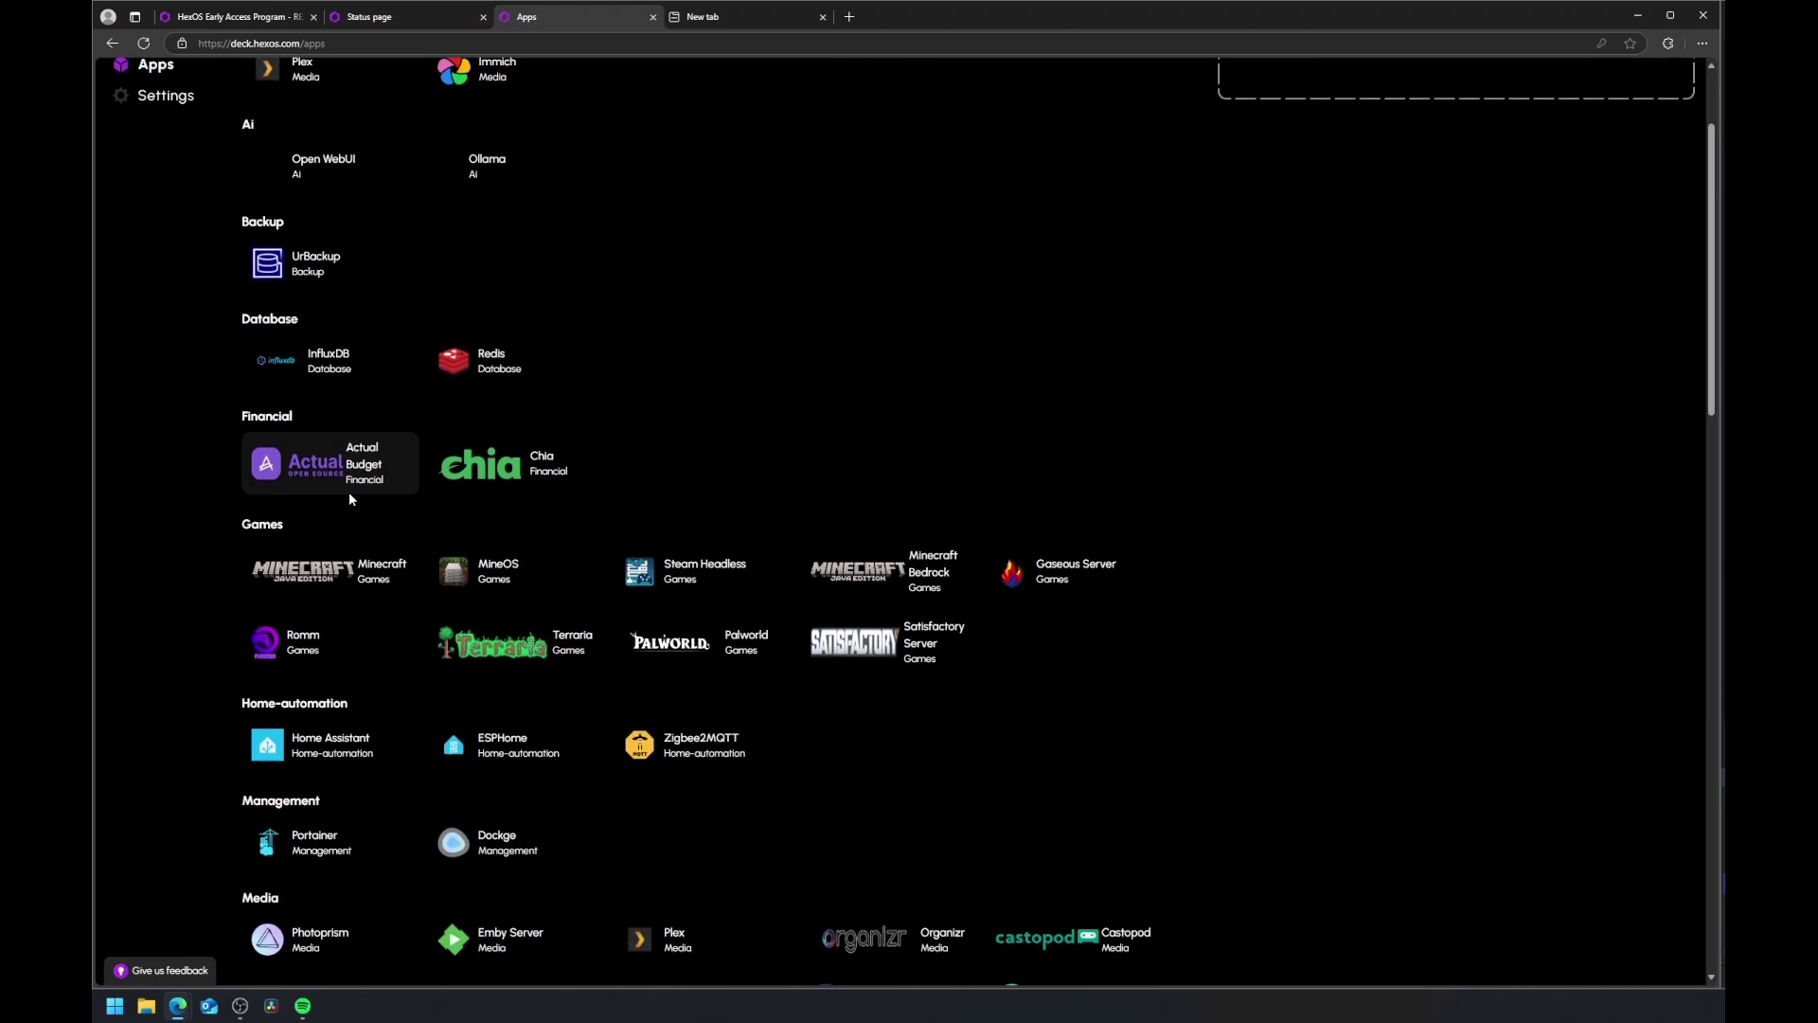
pyautogui.scroll(-4, 388, 562)
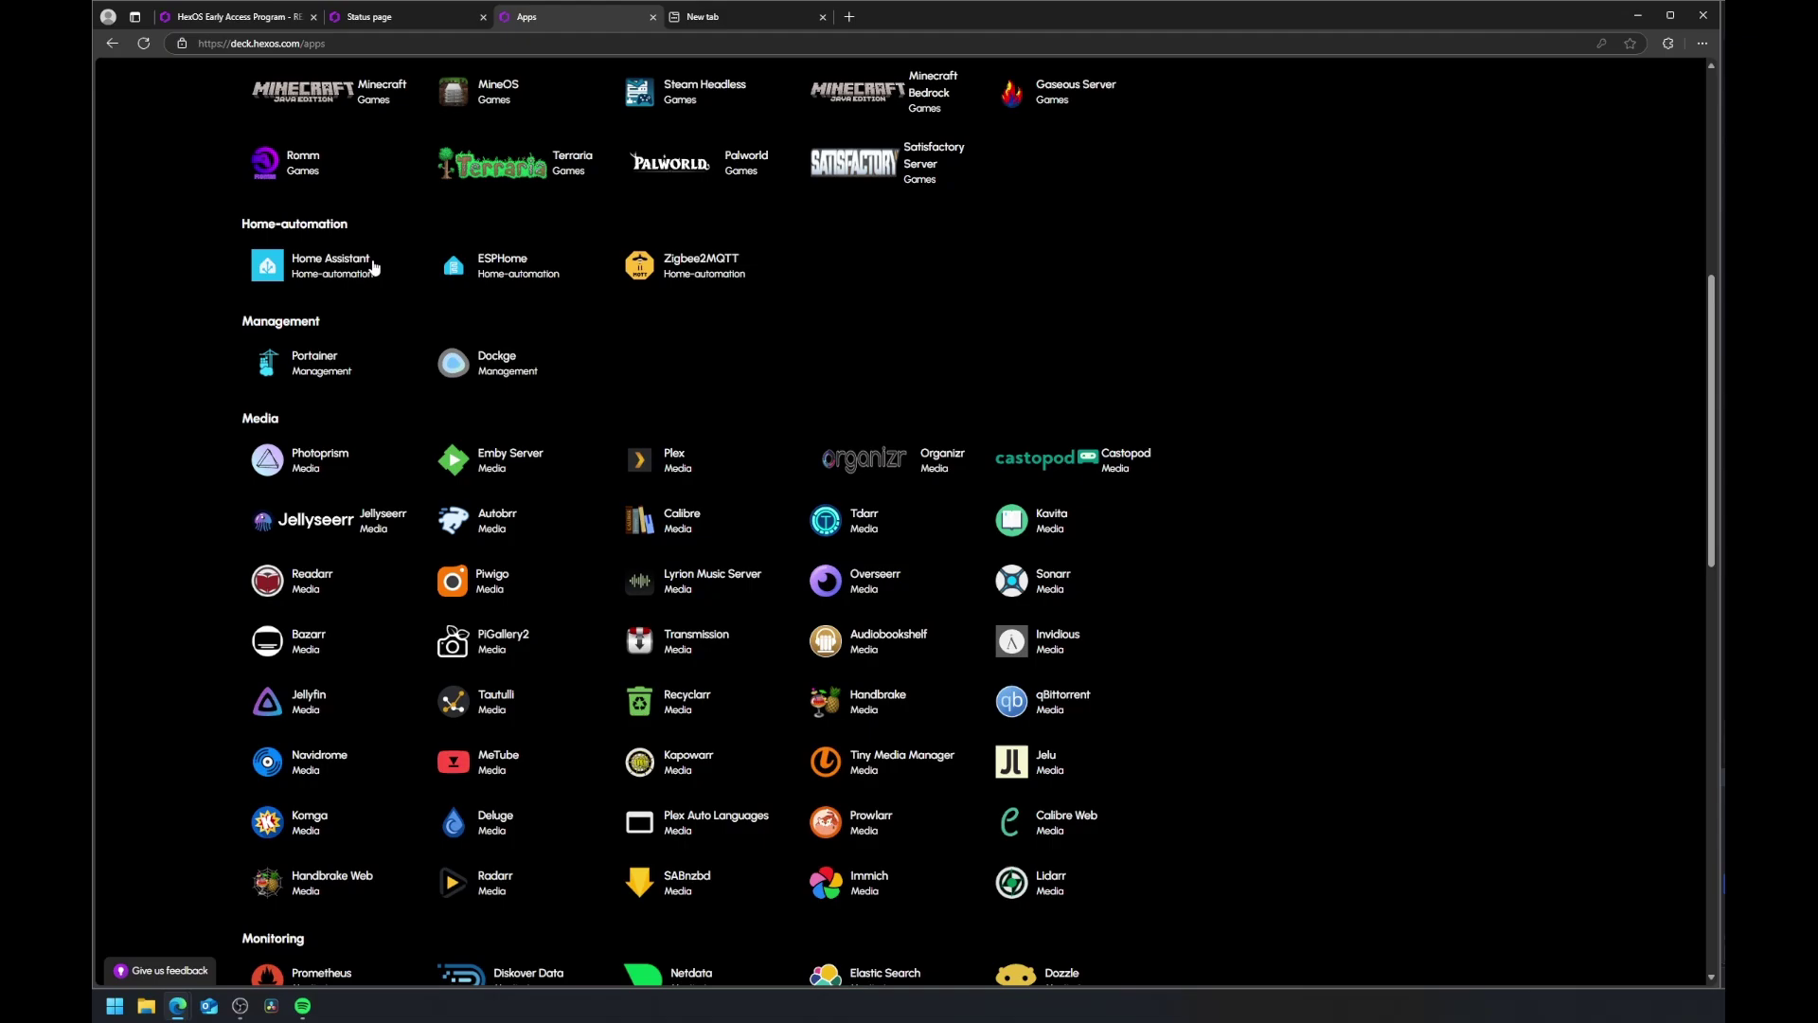
pyautogui.scroll(-3, 536, 474)
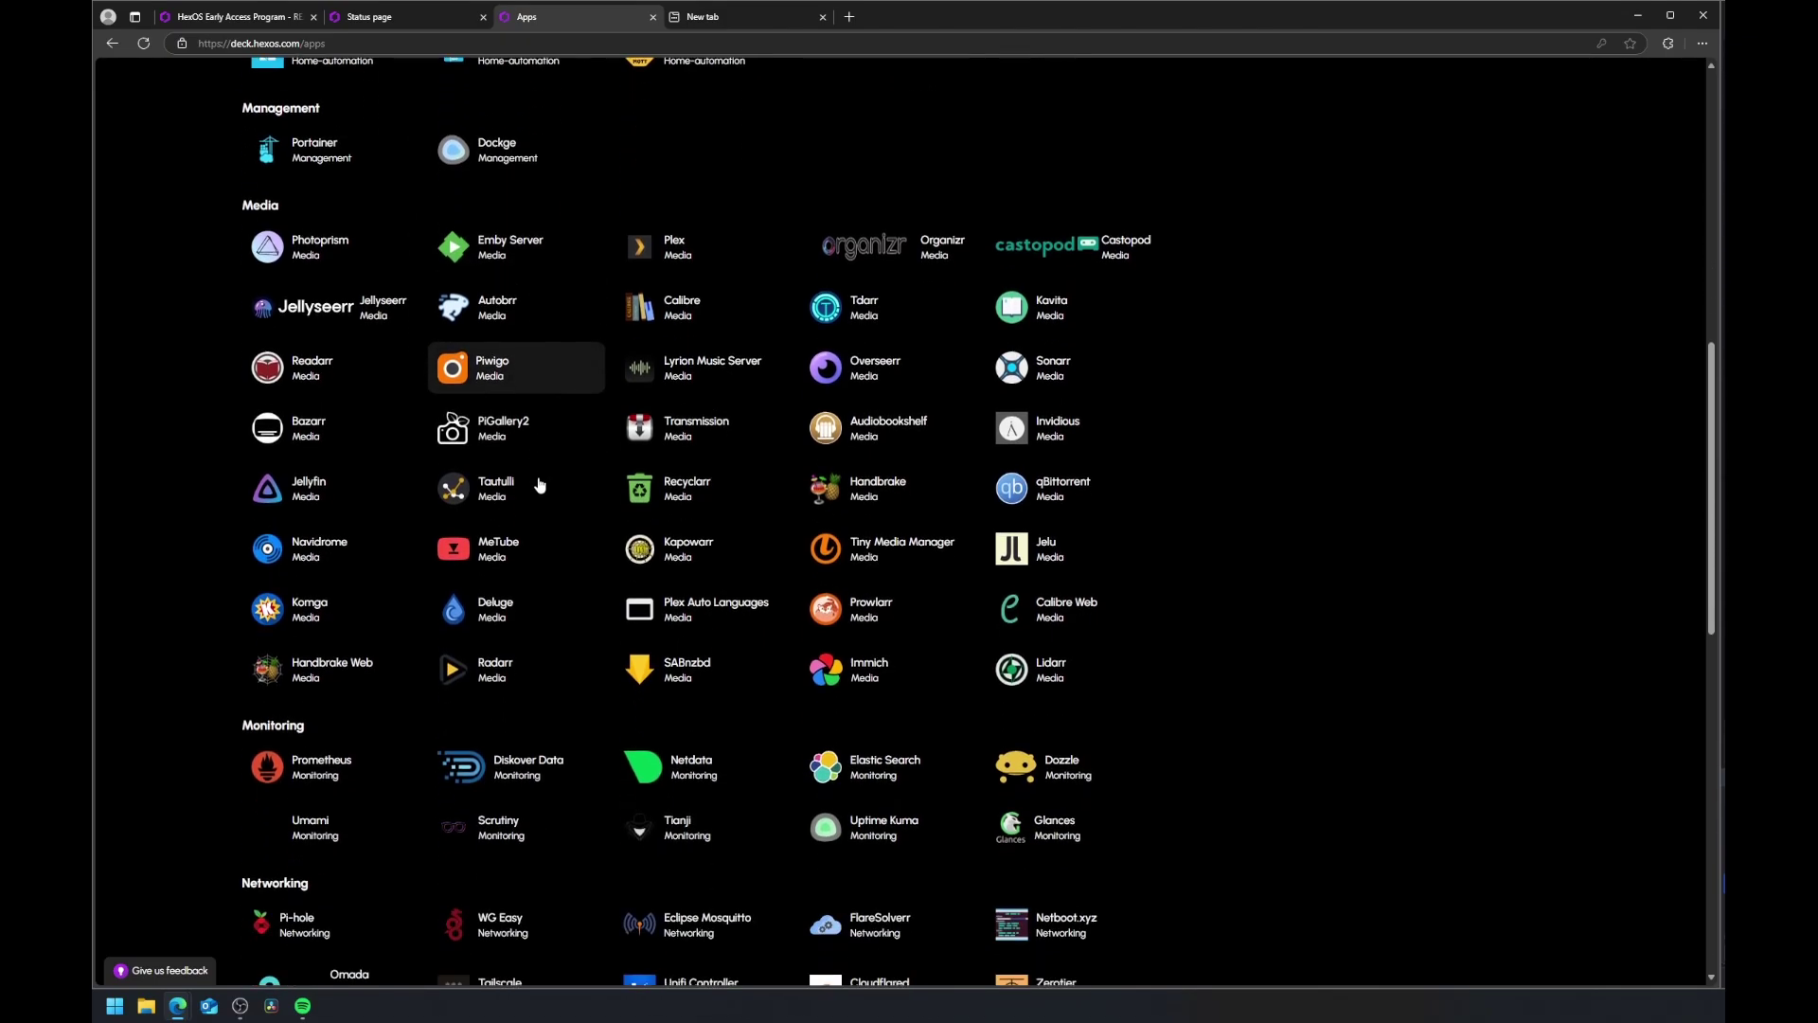
pyautogui.scroll(-3, 539, 484)
pyautogui.scroll(13, 540, 705)
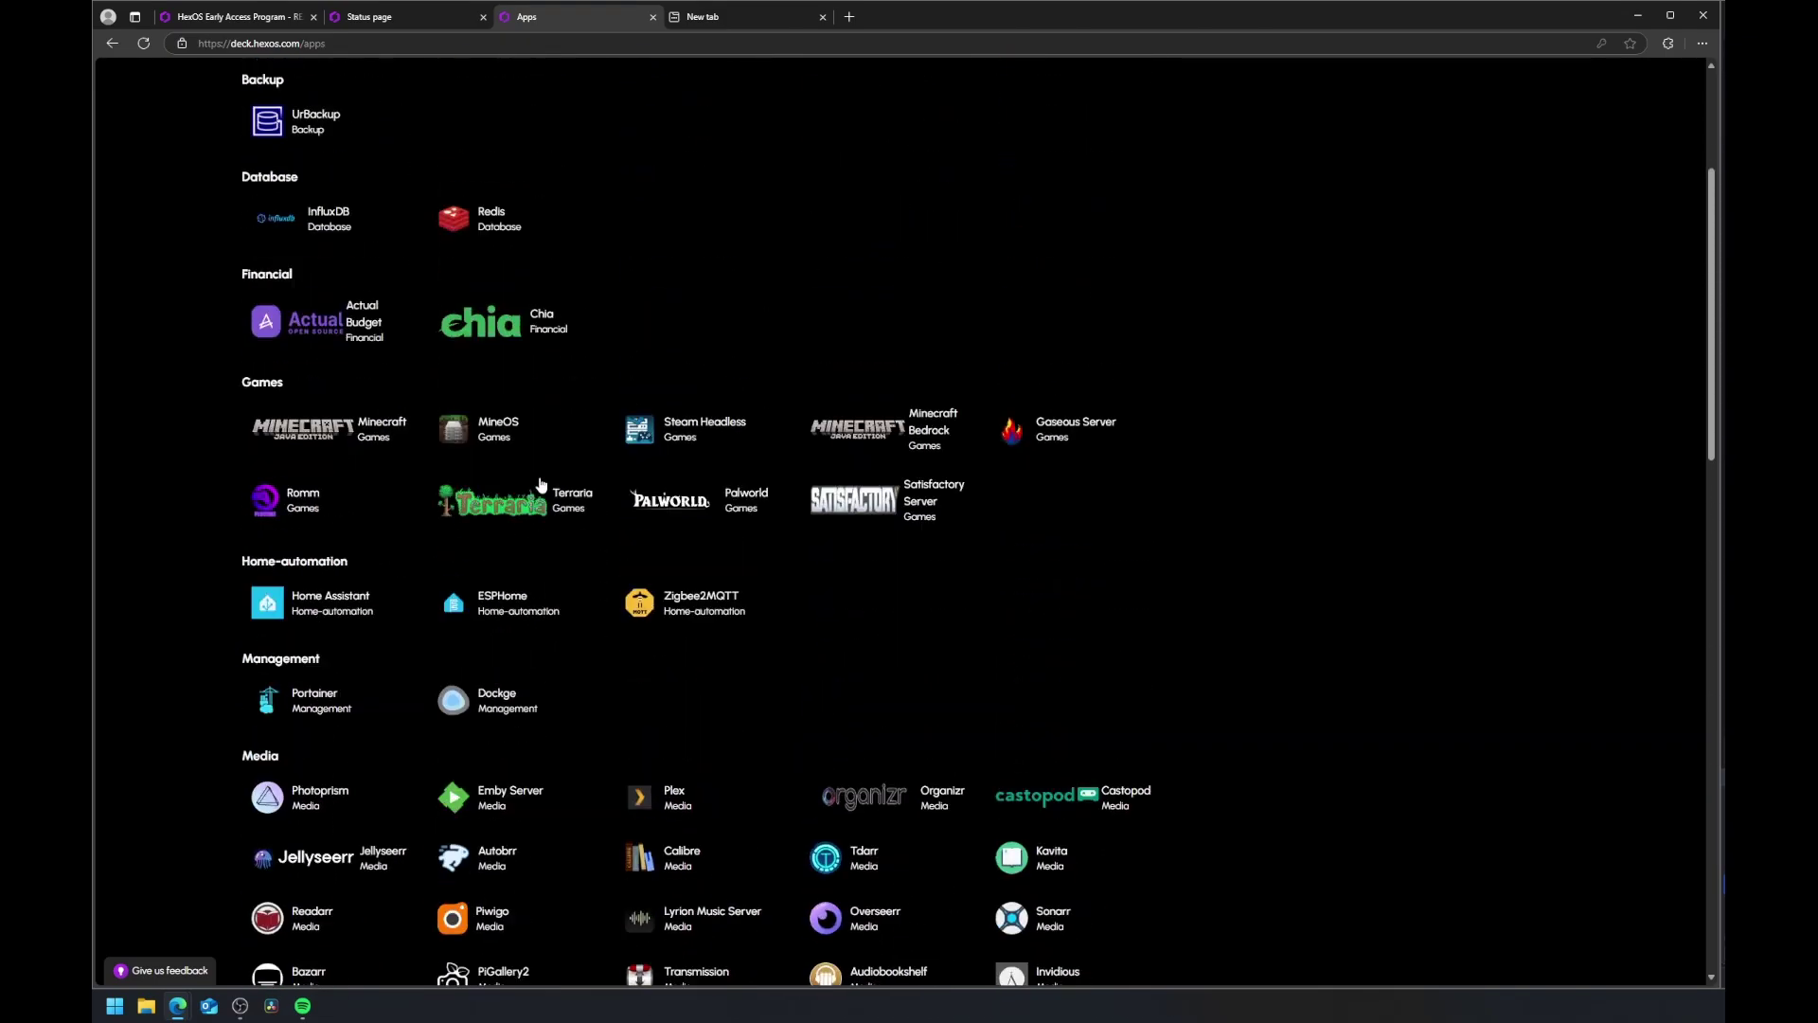
pyautogui.click(303, 227)
pyautogui.click(1250, 467)
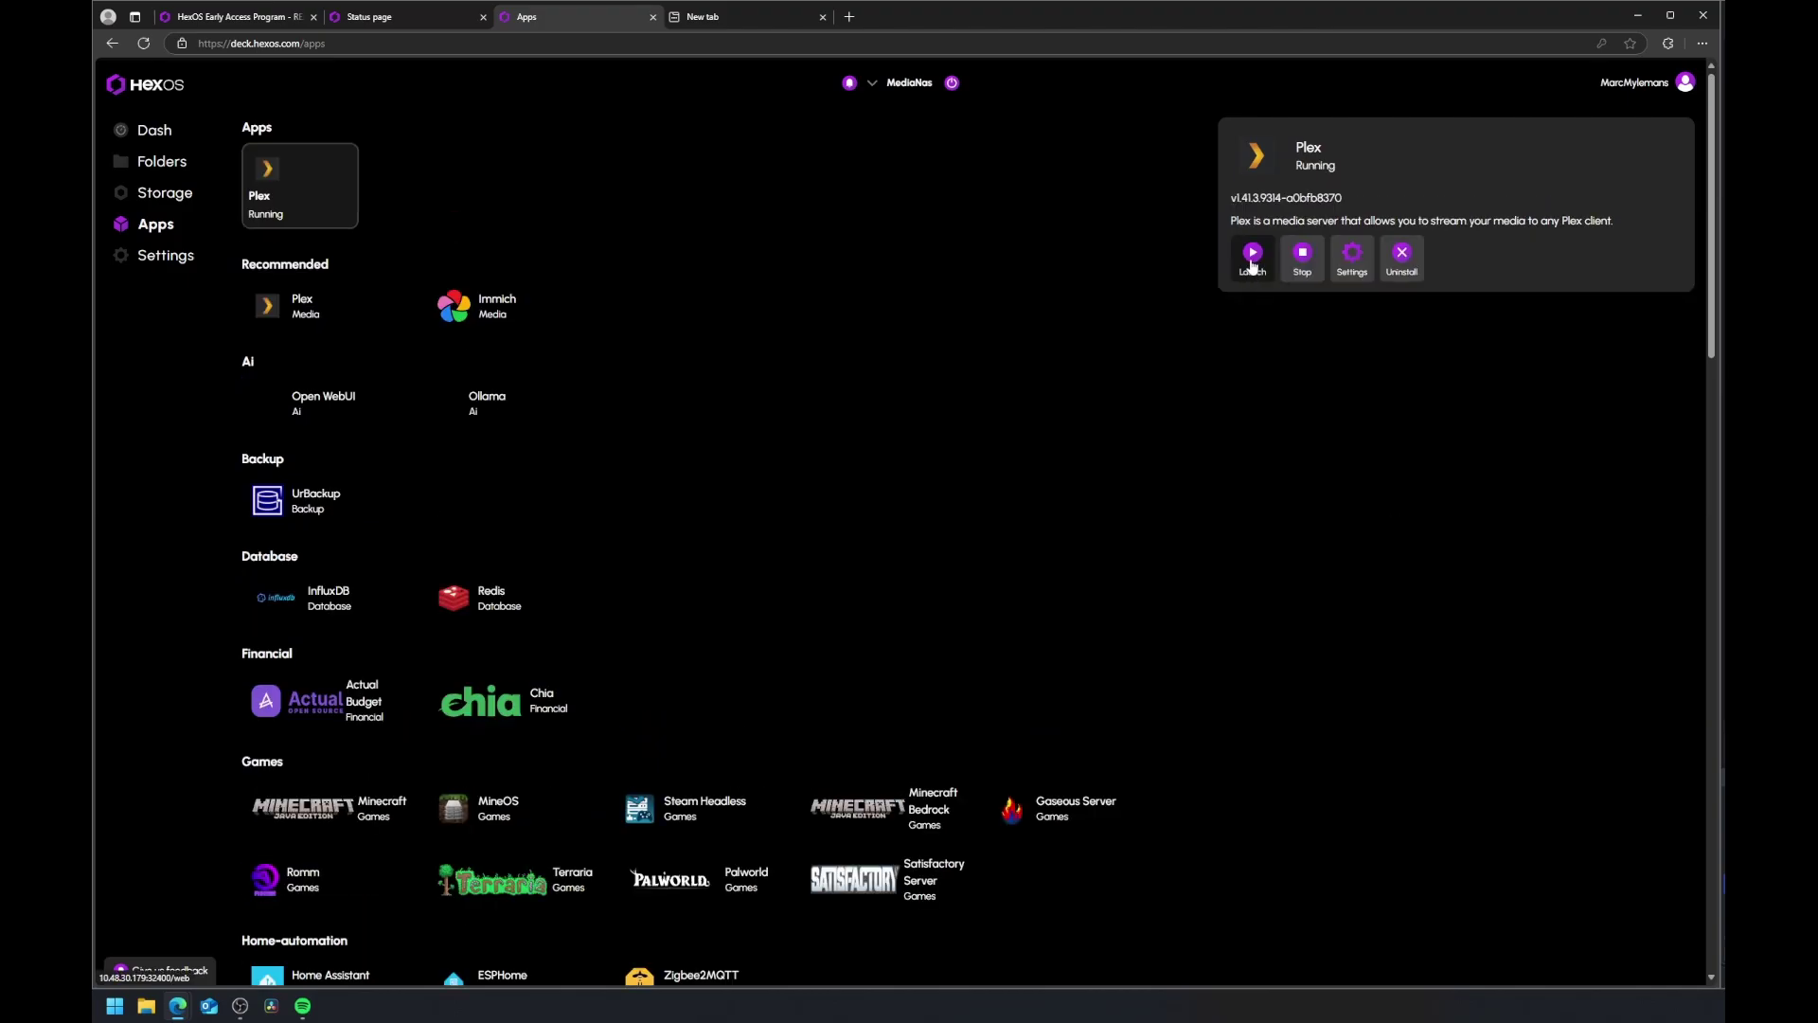
pyautogui.click(1252, 254)
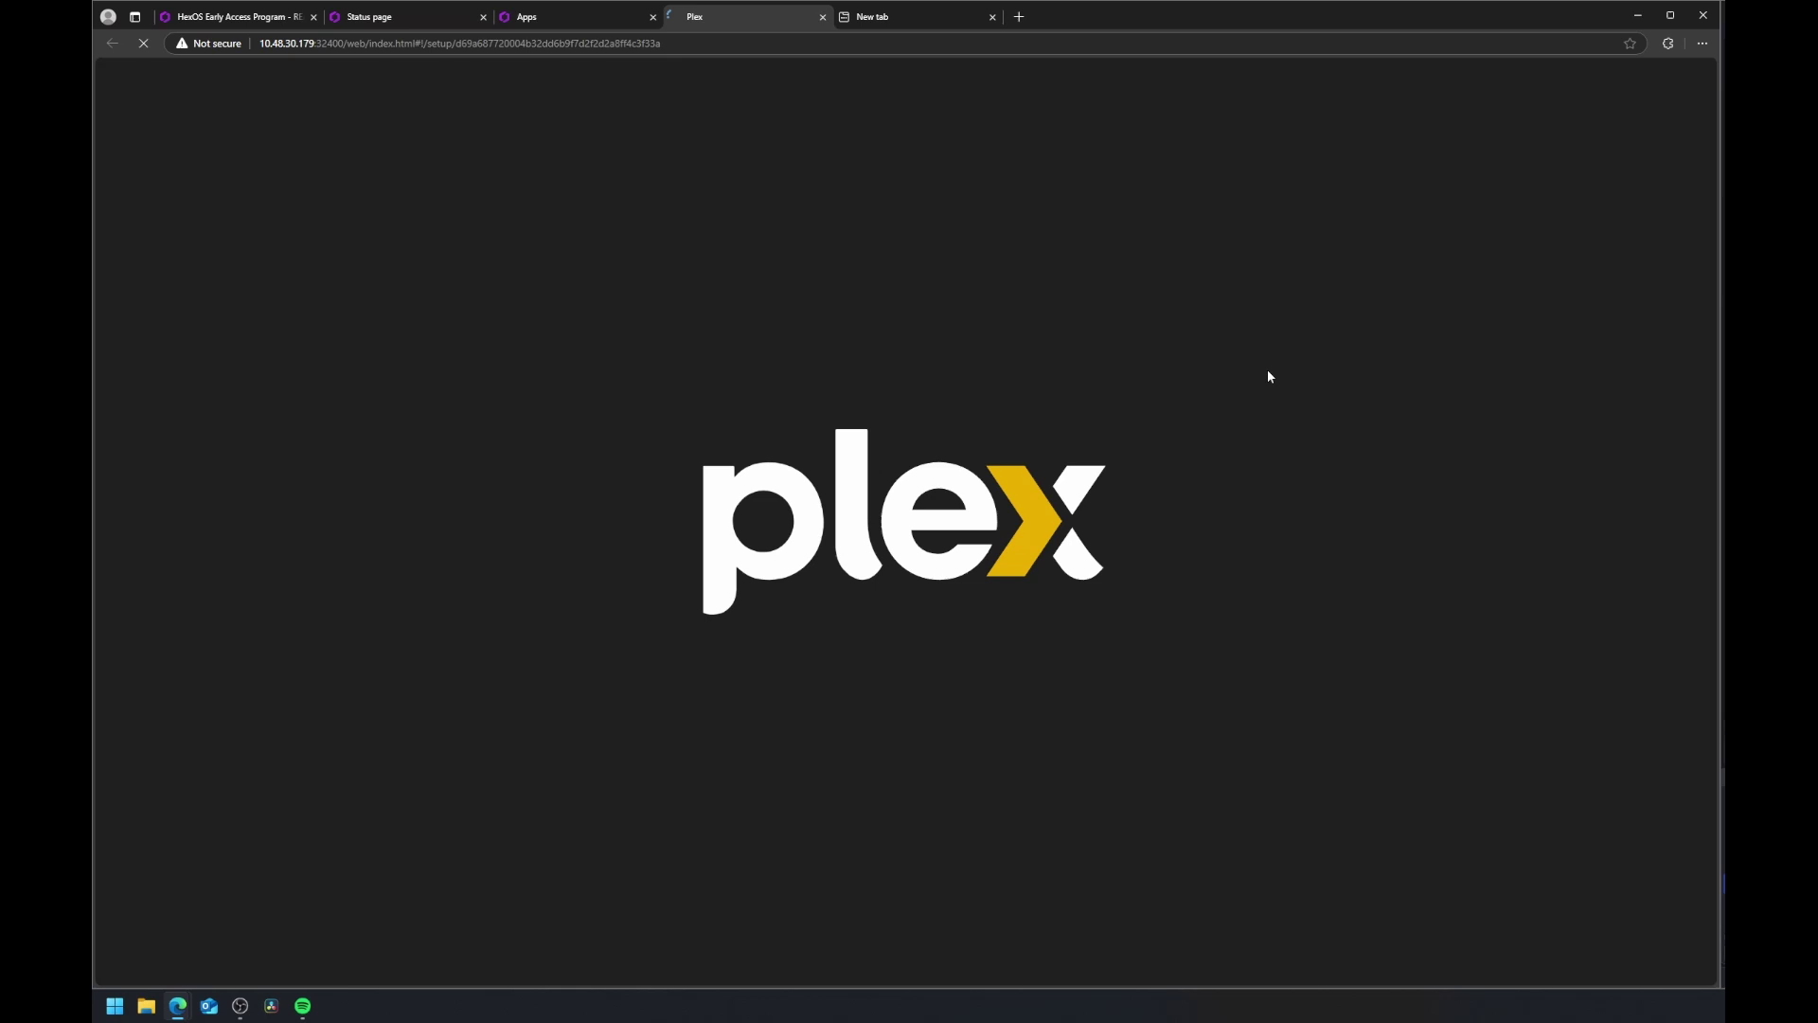
pyautogui.click(584, 15)
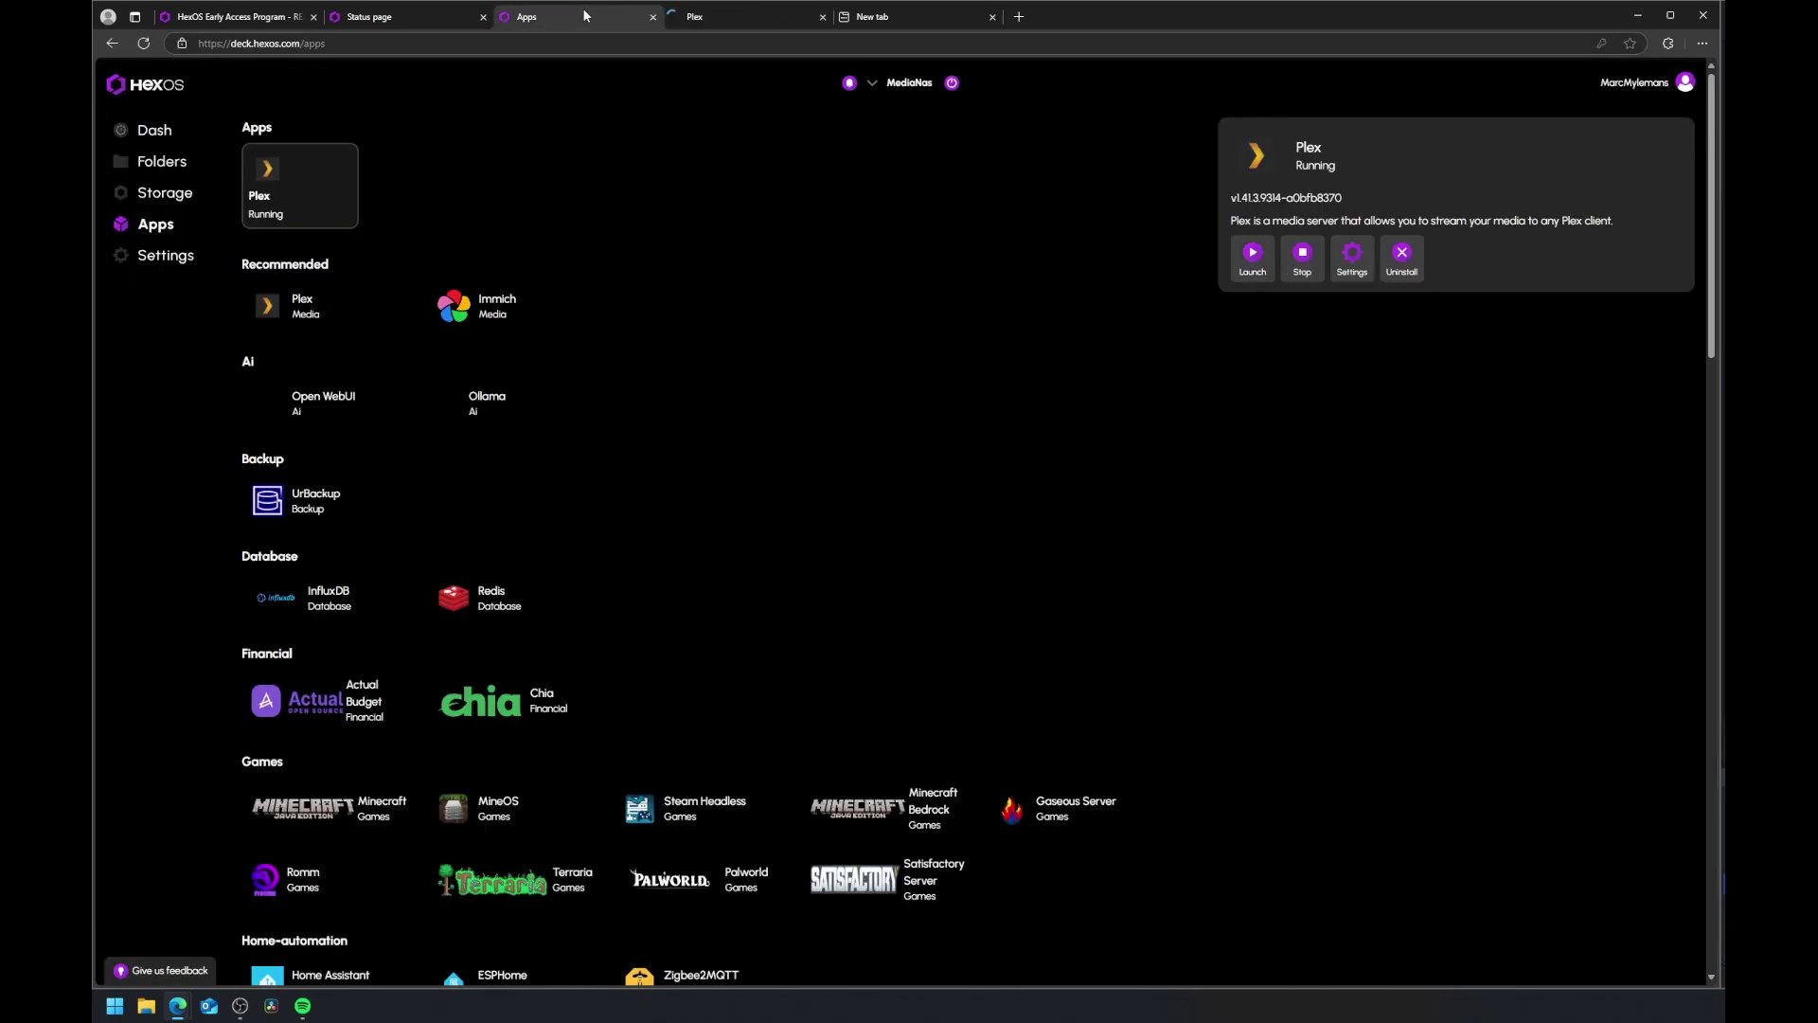
pyautogui.click(163, 165)
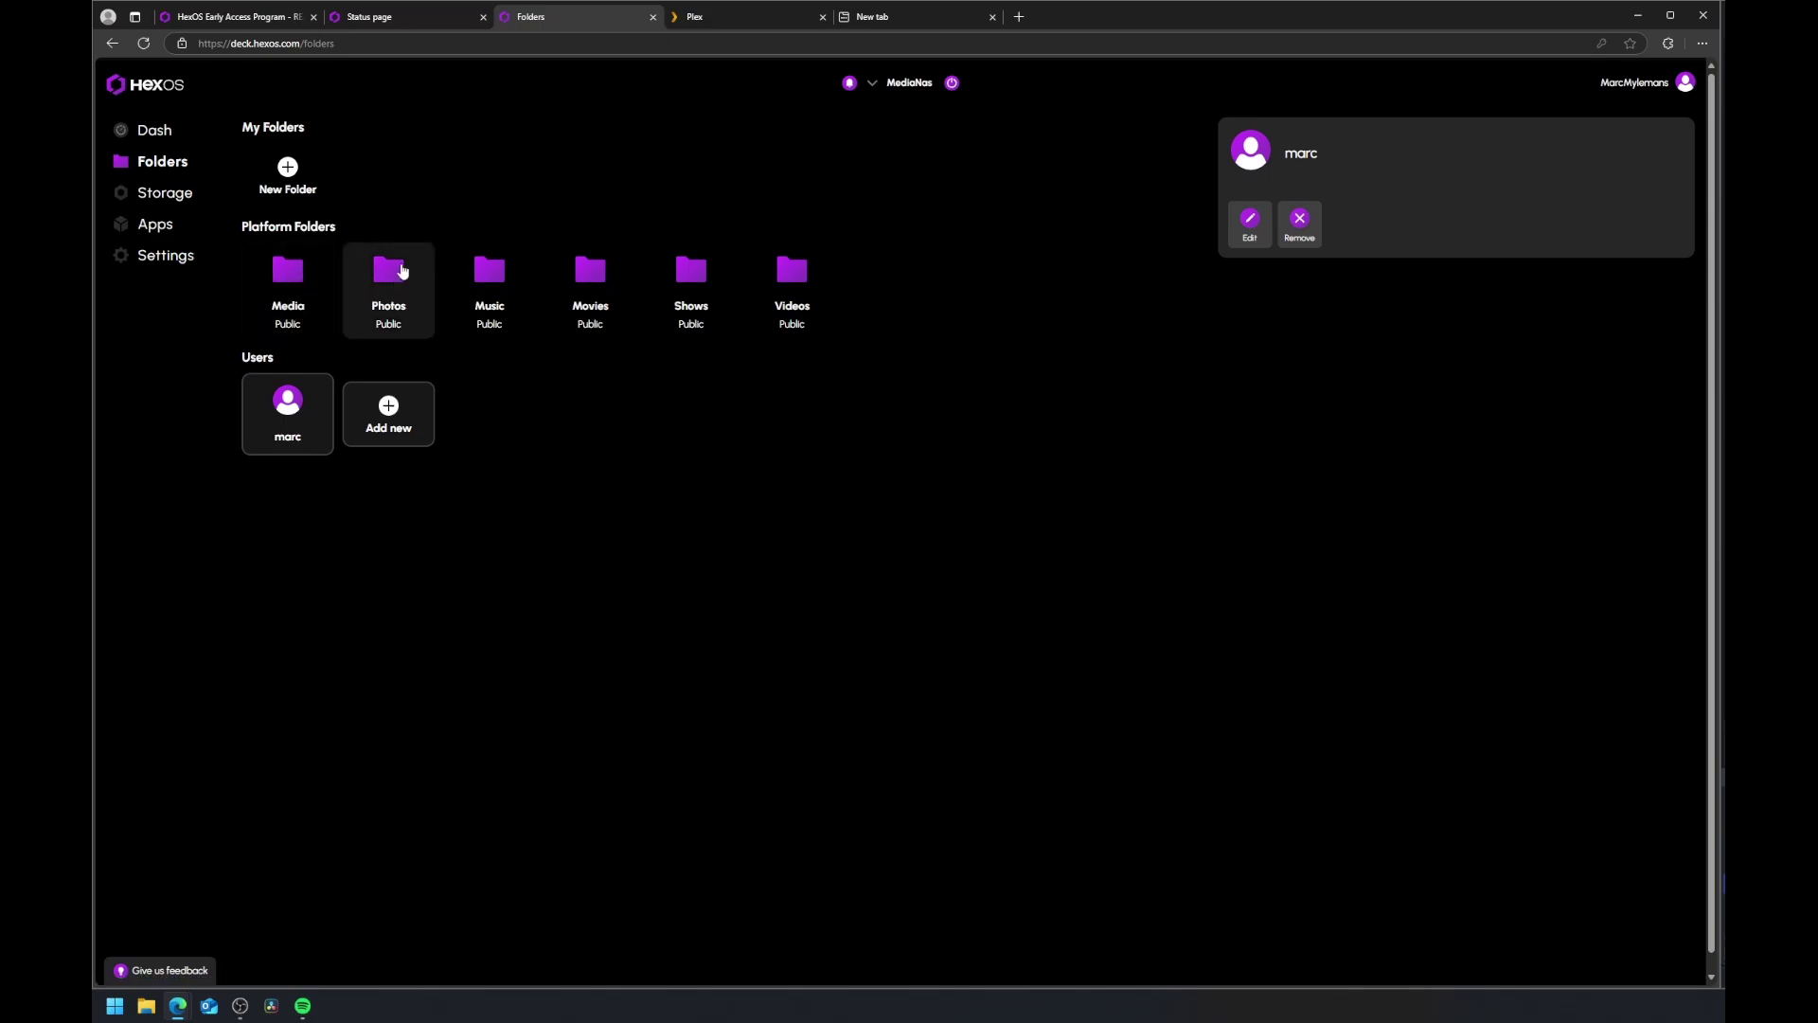
# Step: Name the Plex server MediaNas and continue to the library step
pyautogui.hotkey('ctrl', 'Tab')
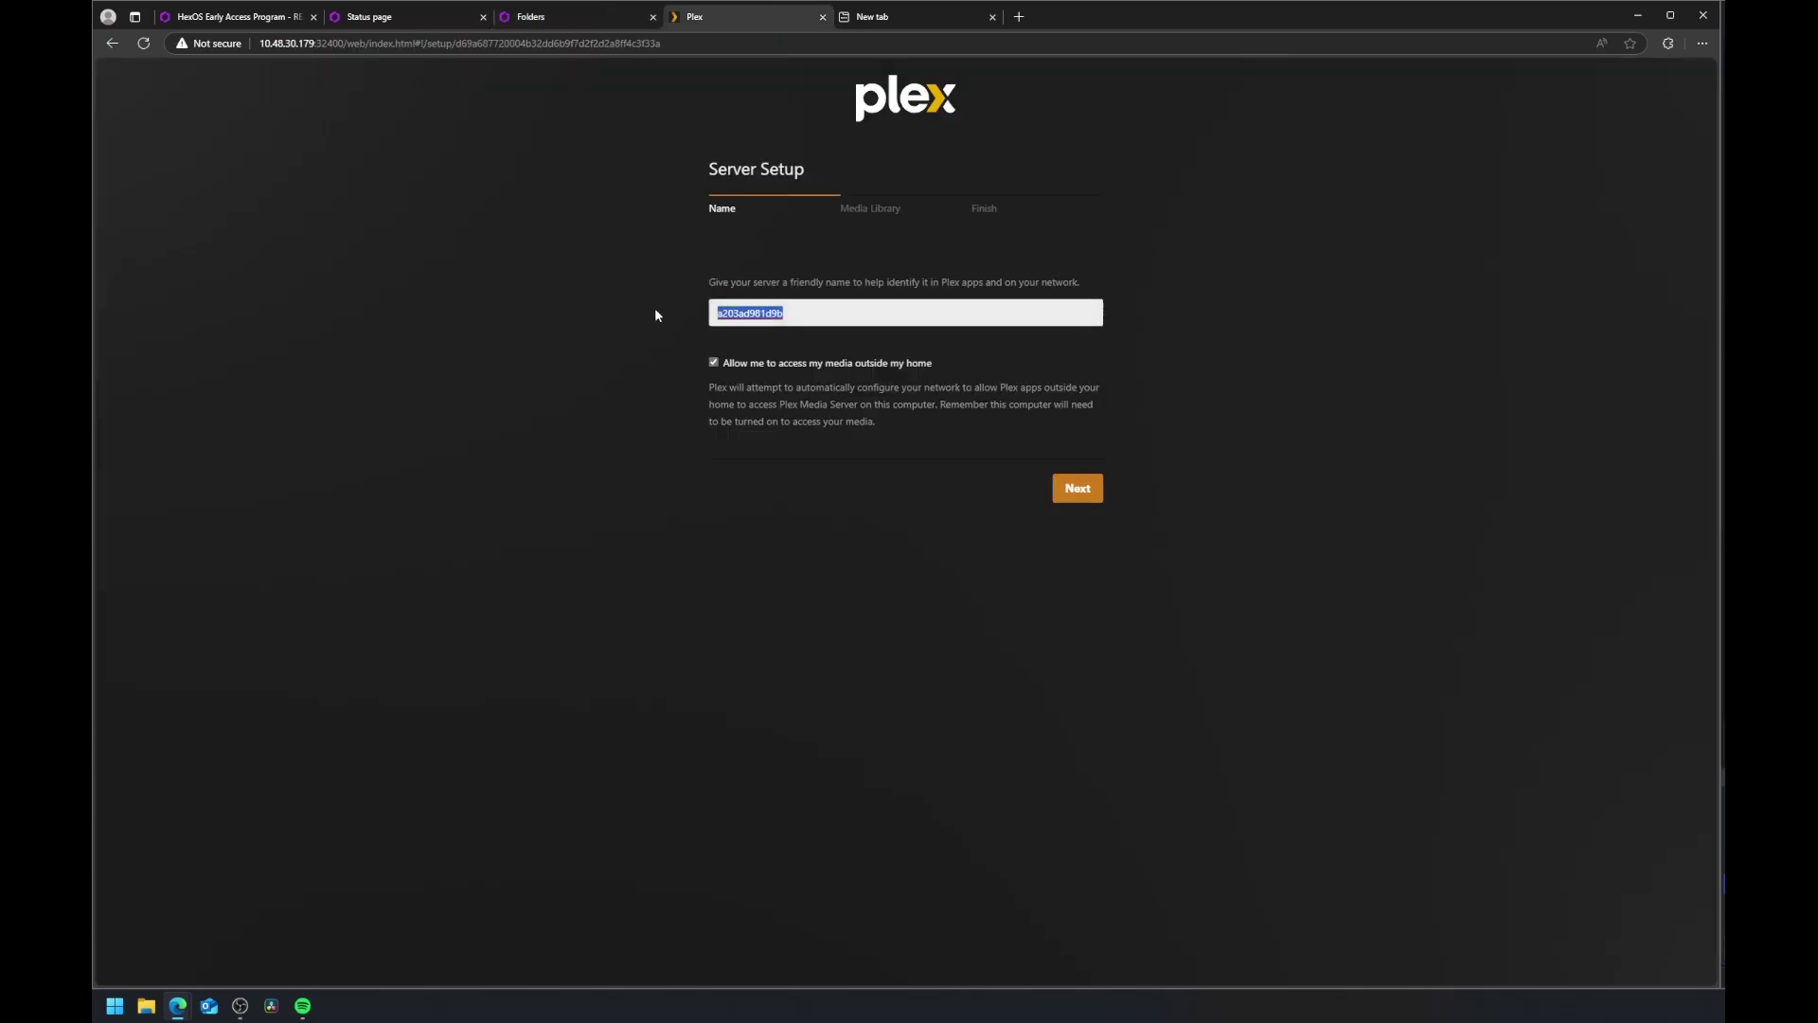
pyautogui.write('MediaNas')
pyautogui.click(1086, 497)
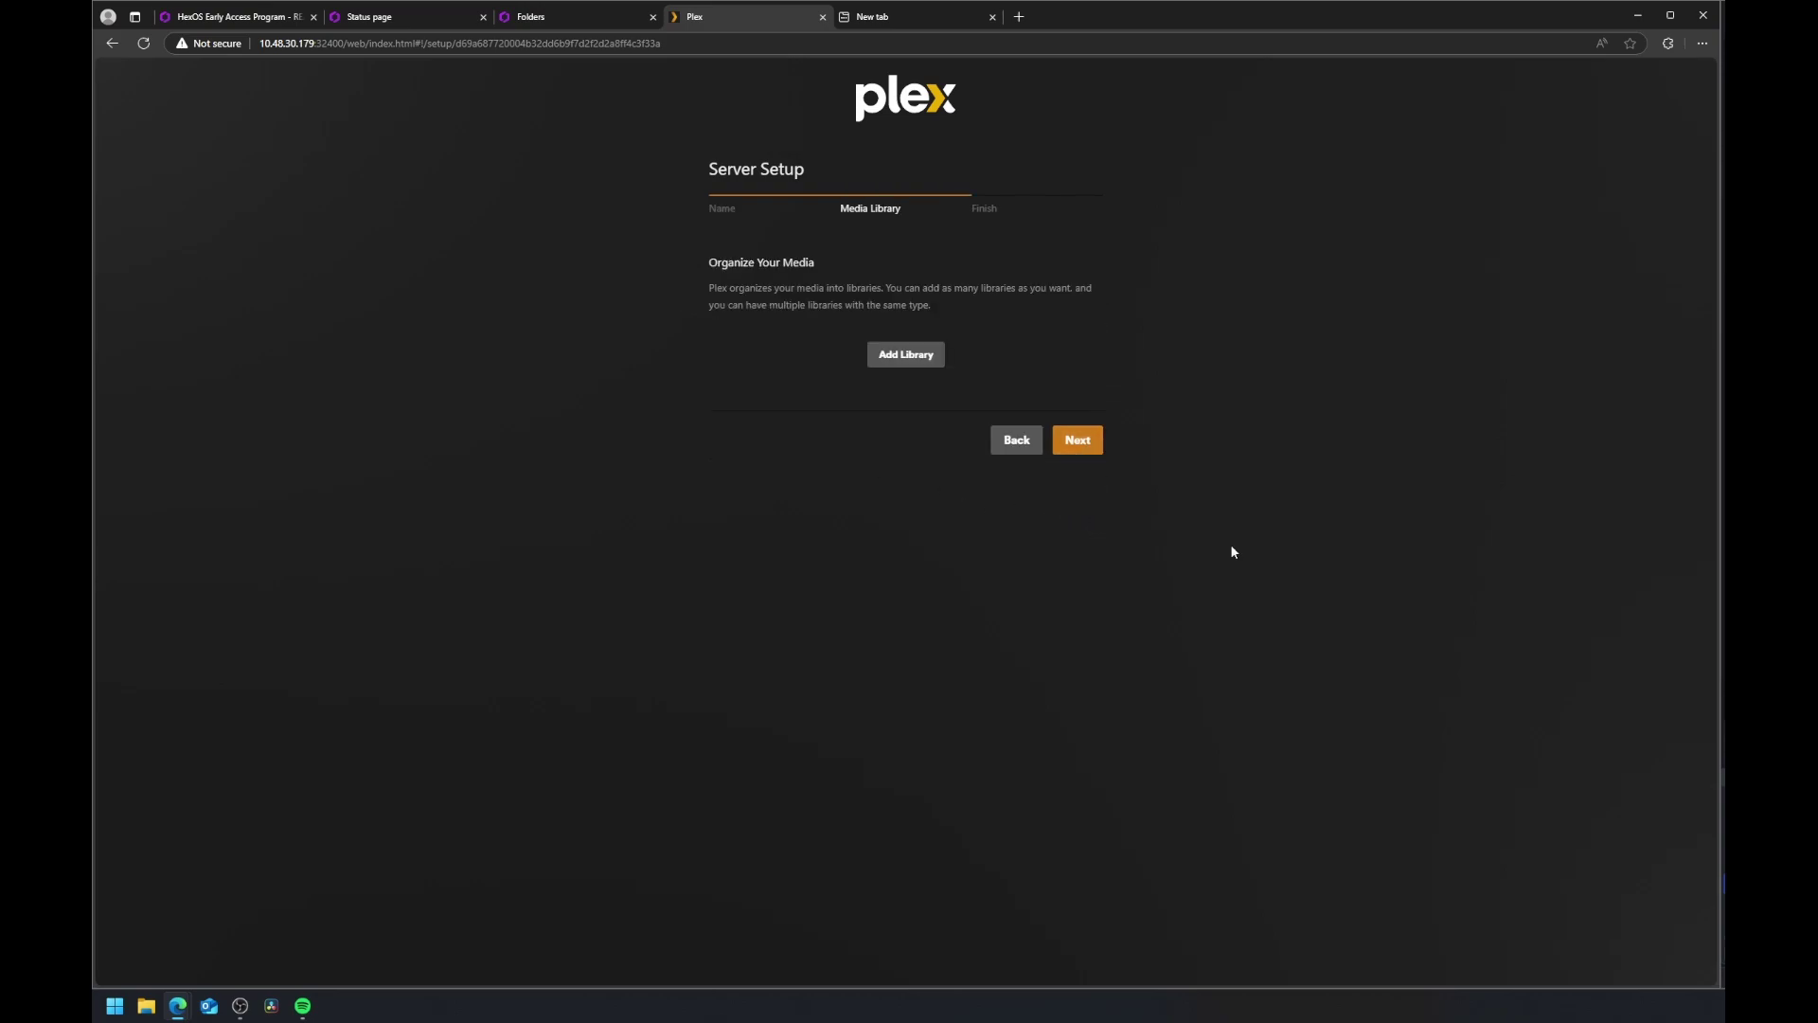
# Step: Add a Movies library pointing to the /movies folder
pyautogui.click(906, 355)
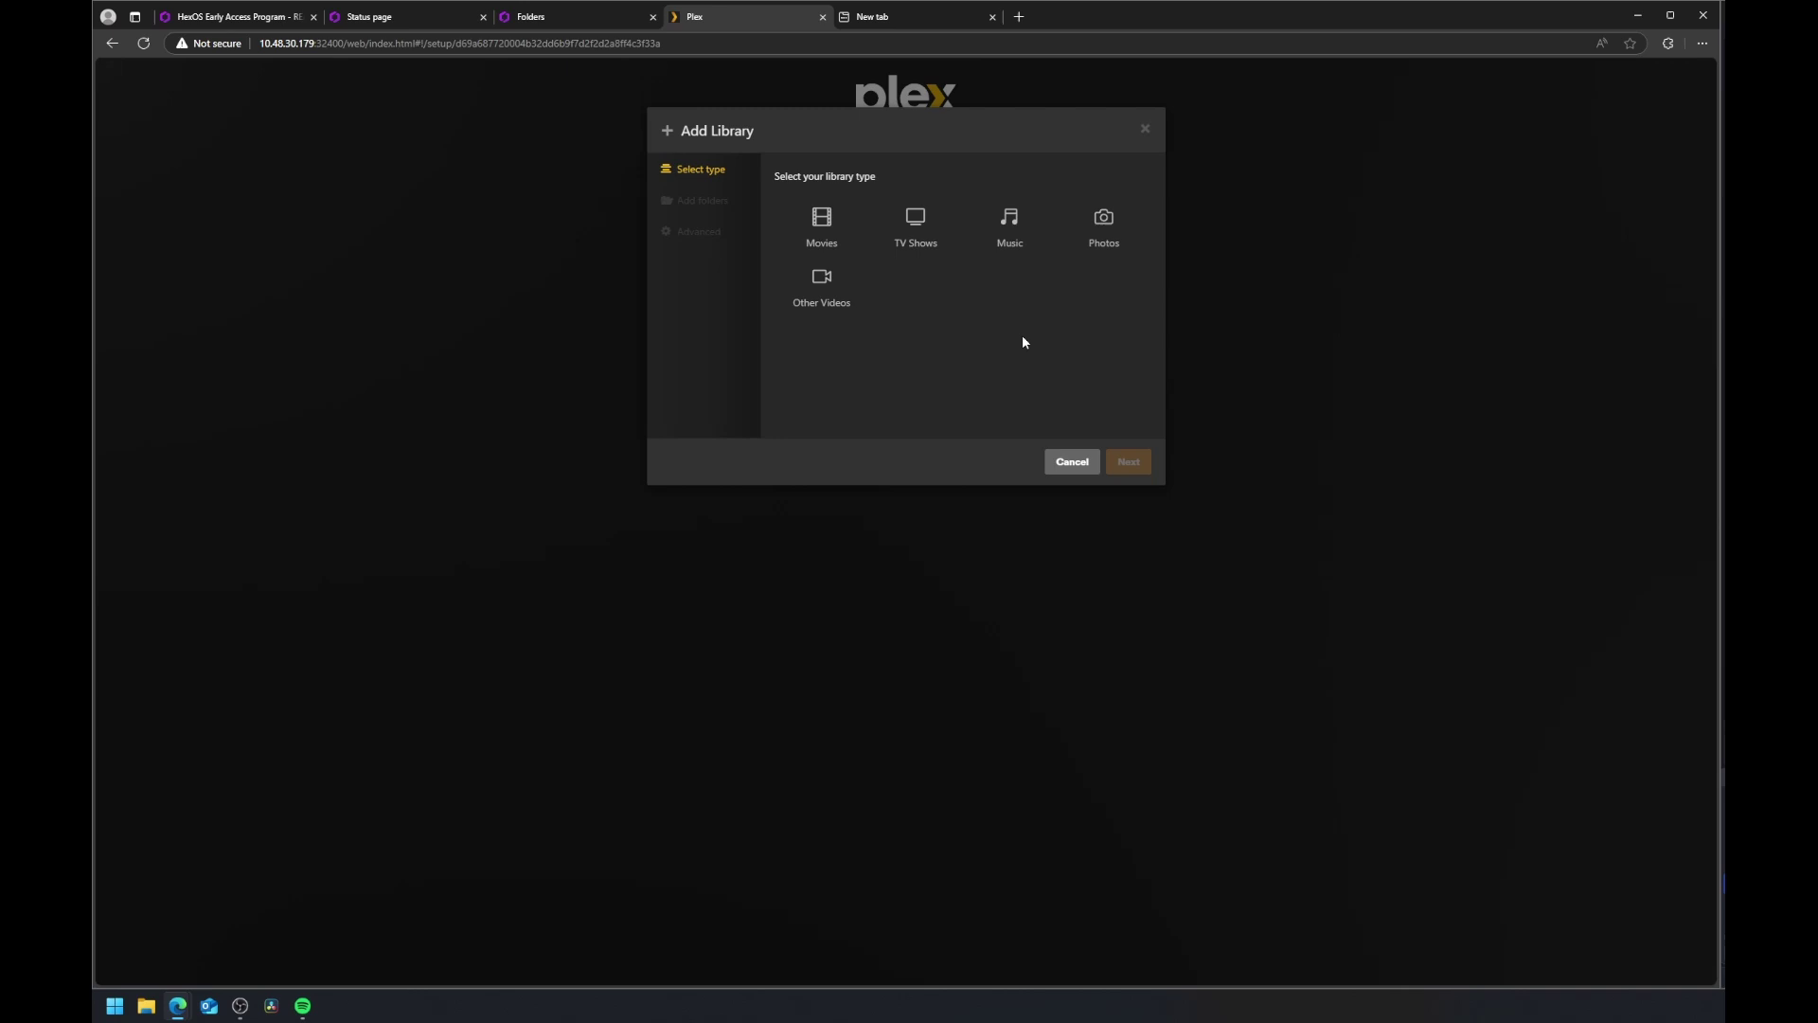
pyautogui.click(811, 224)
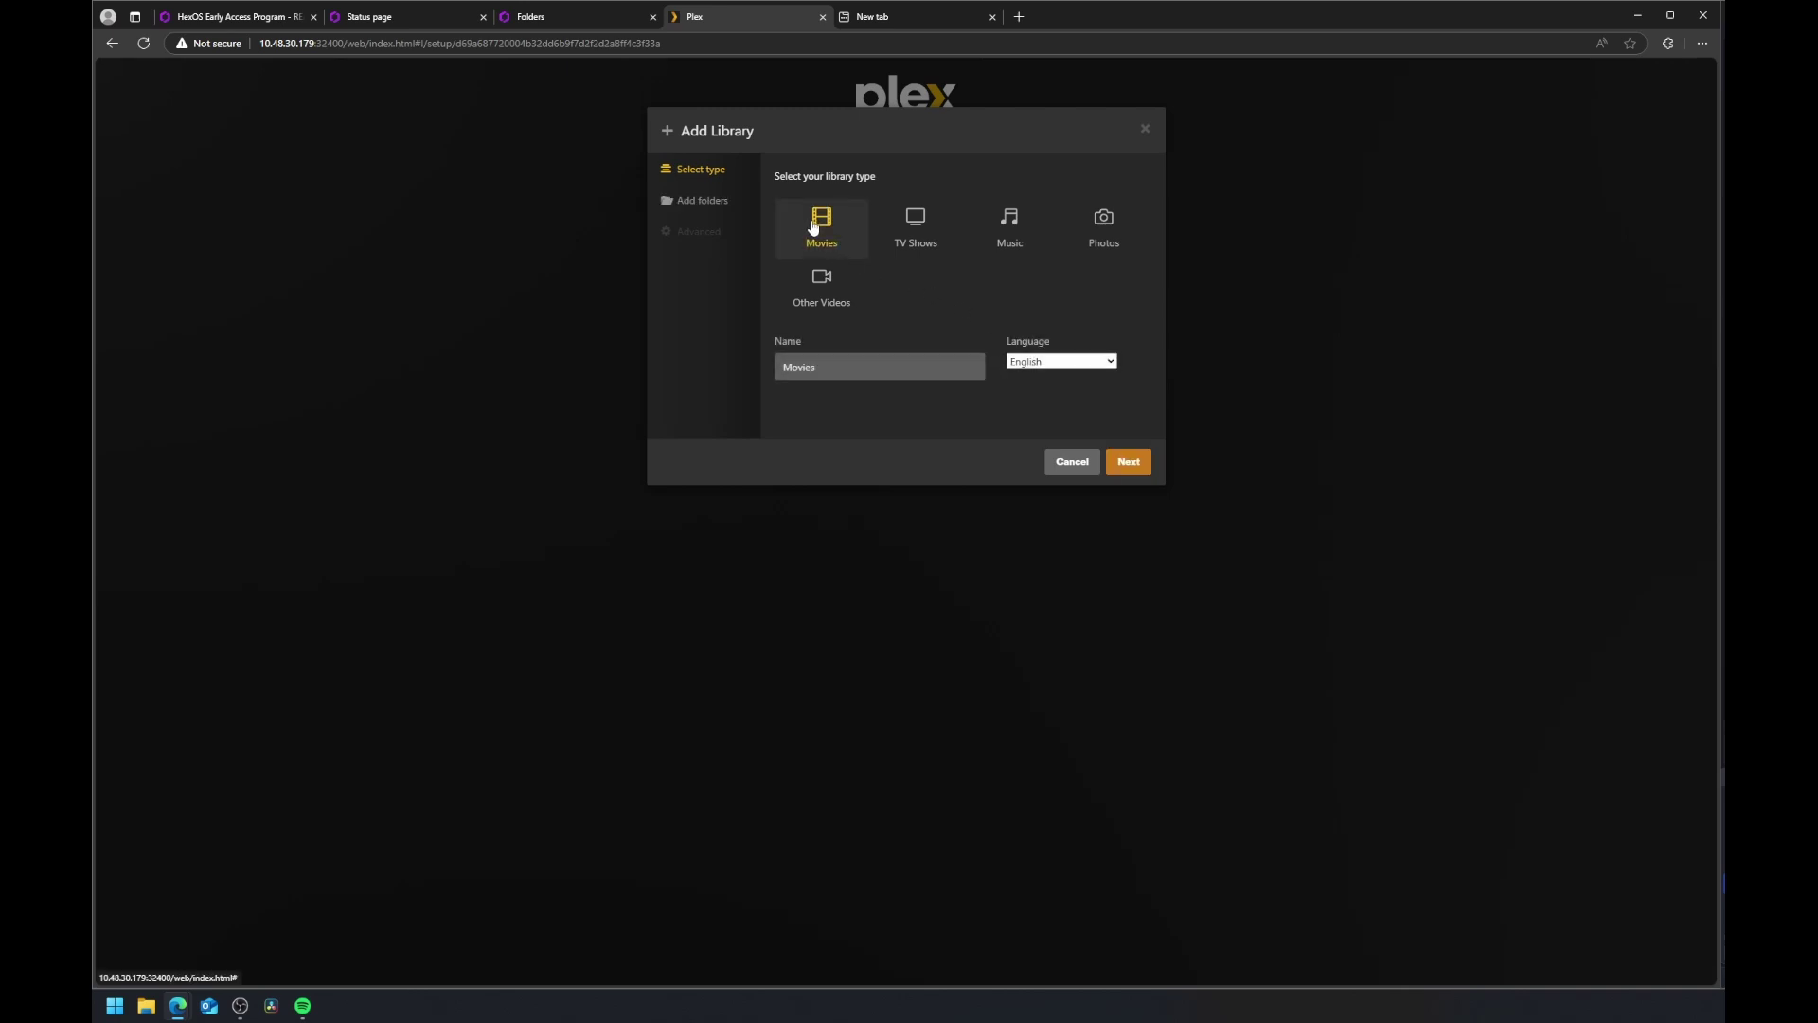
pyautogui.click(1125, 462)
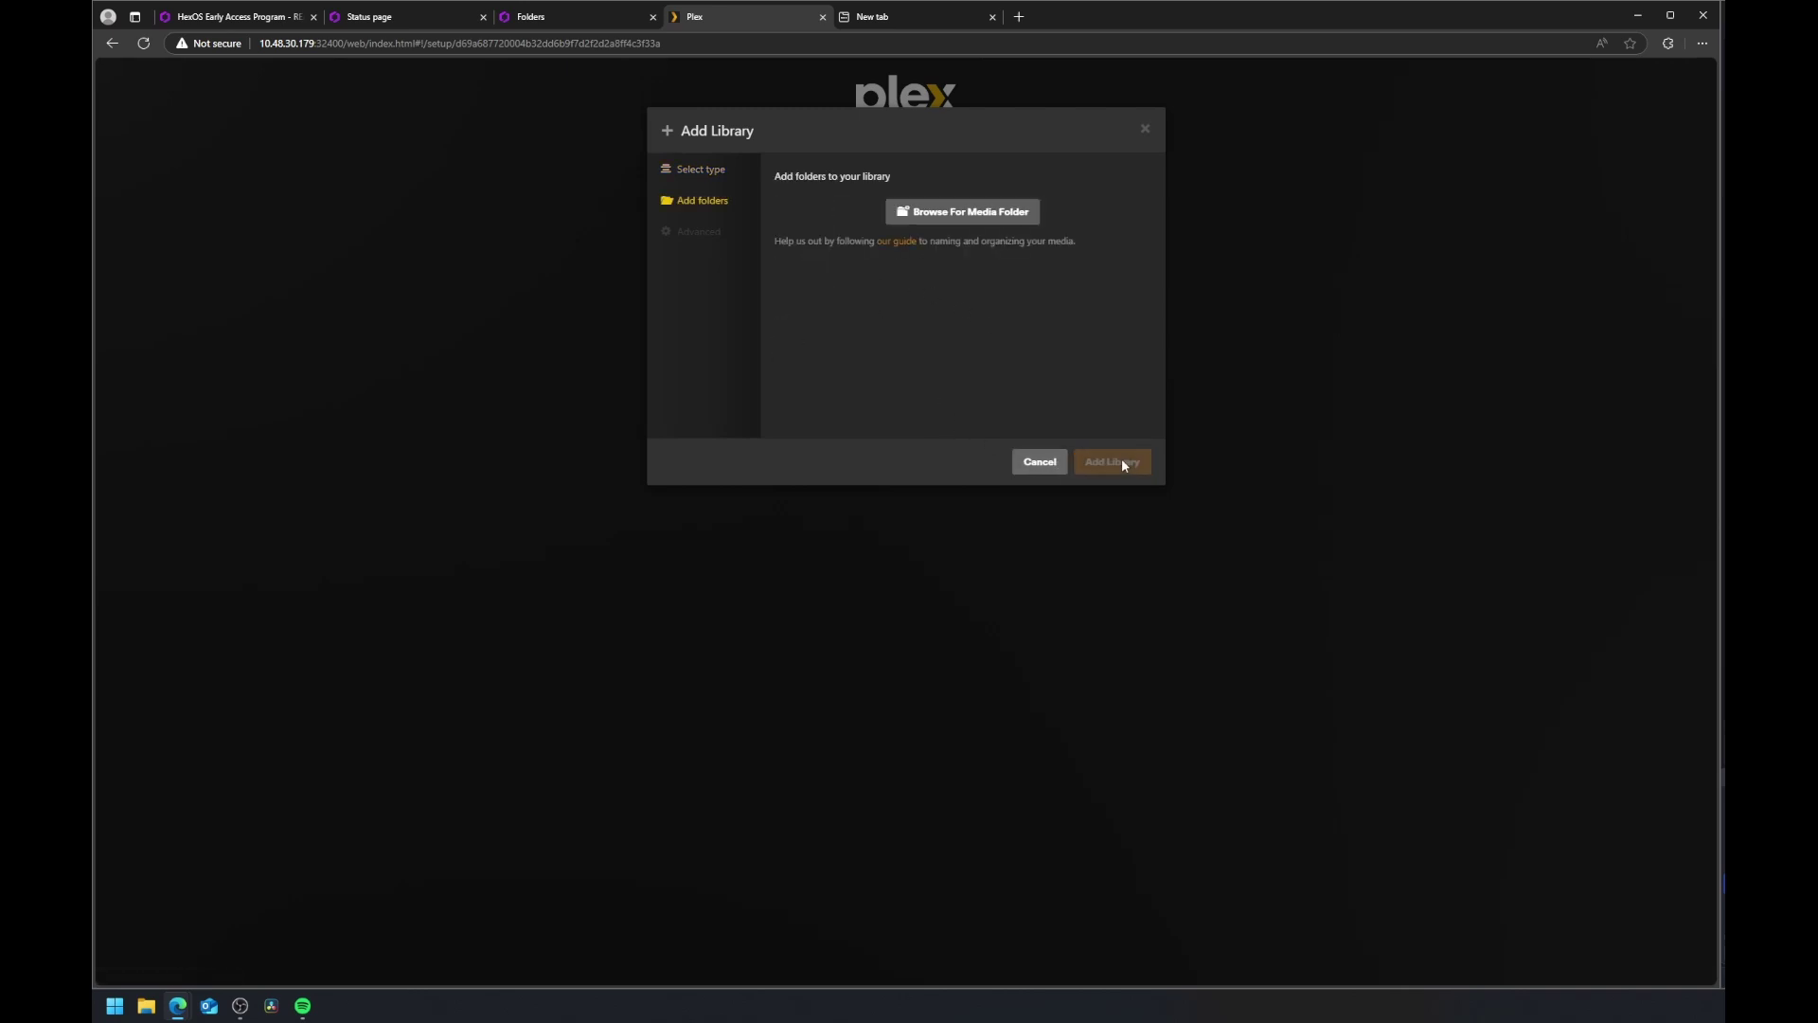
pyautogui.click(981, 213)
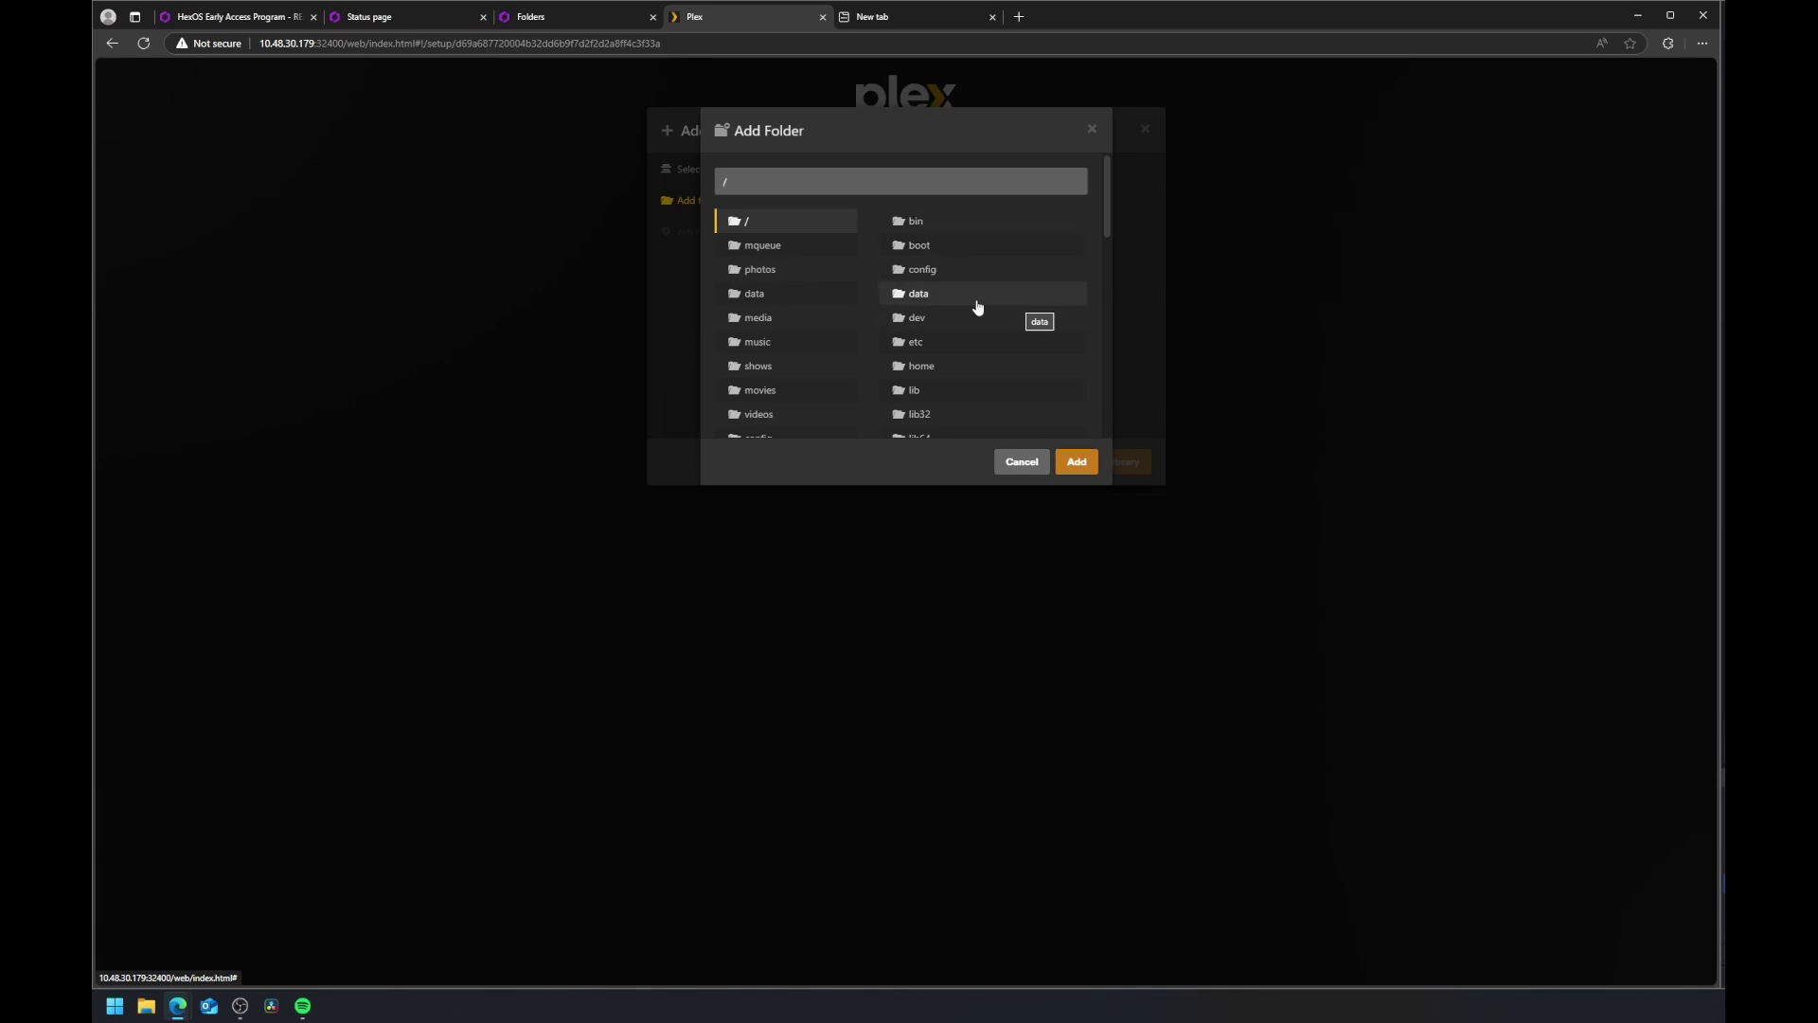
pyautogui.click(781, 392)
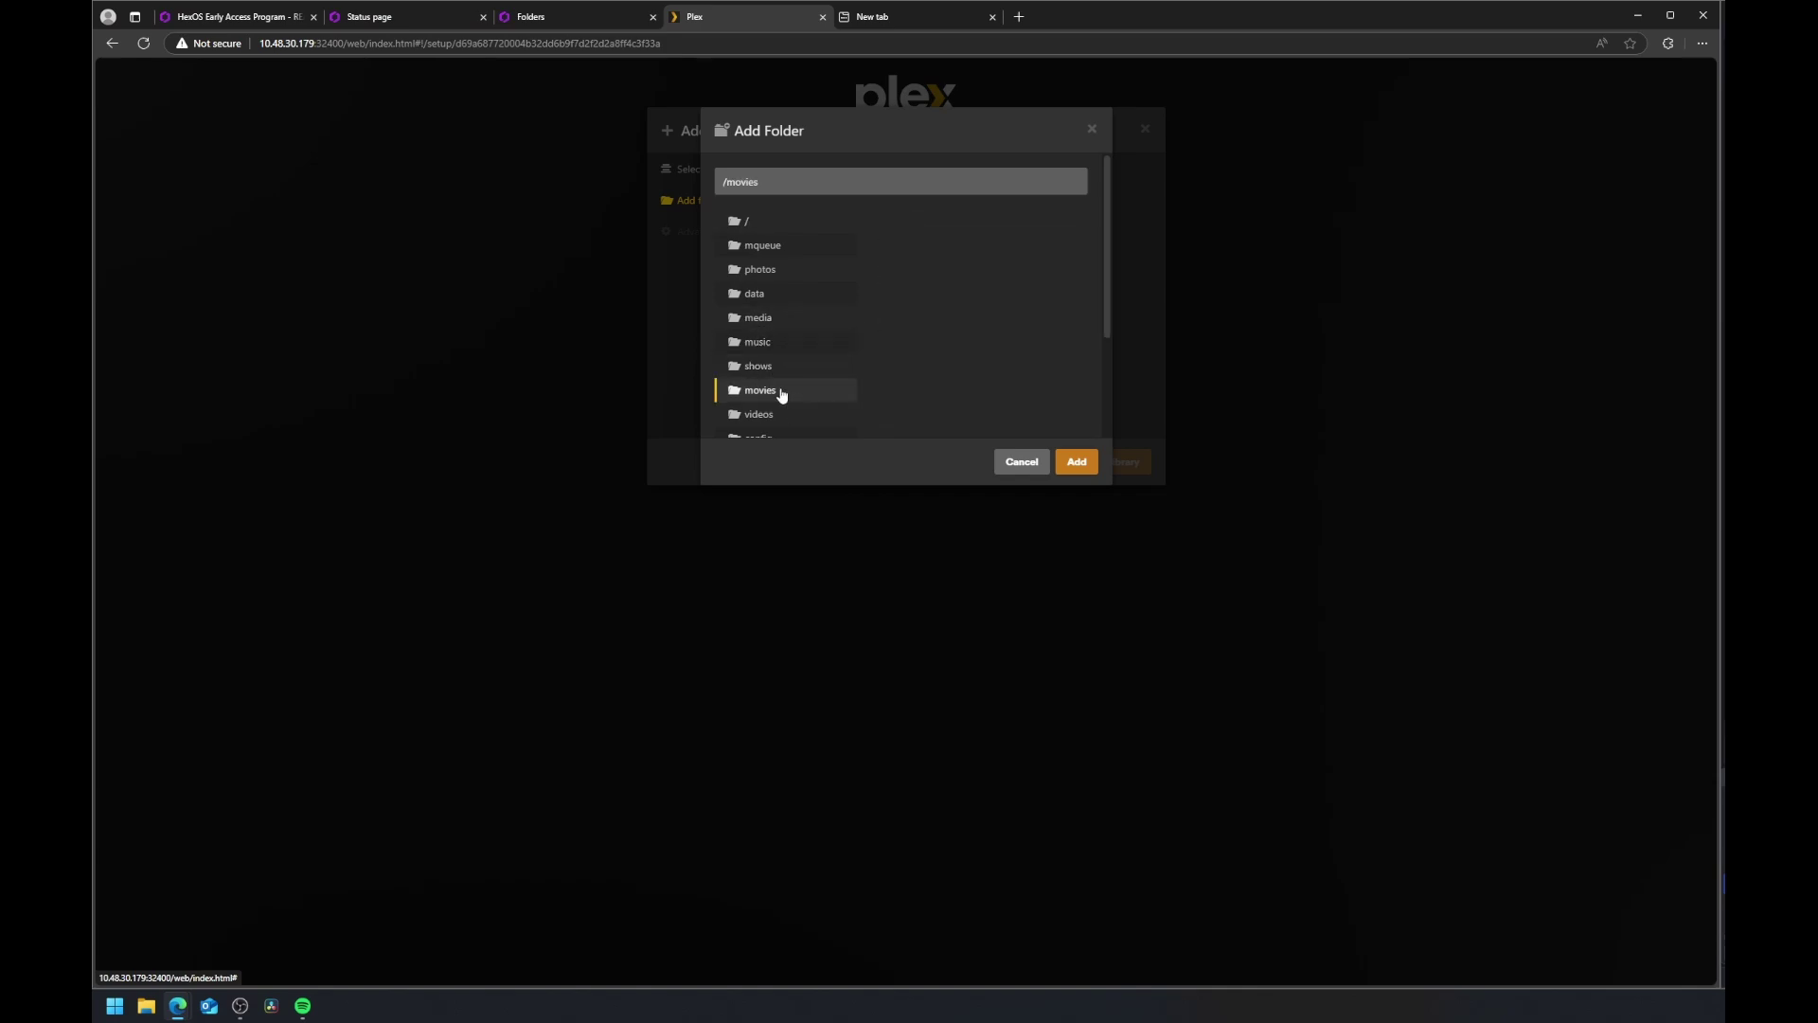
pyautogui.click(1068, 466)
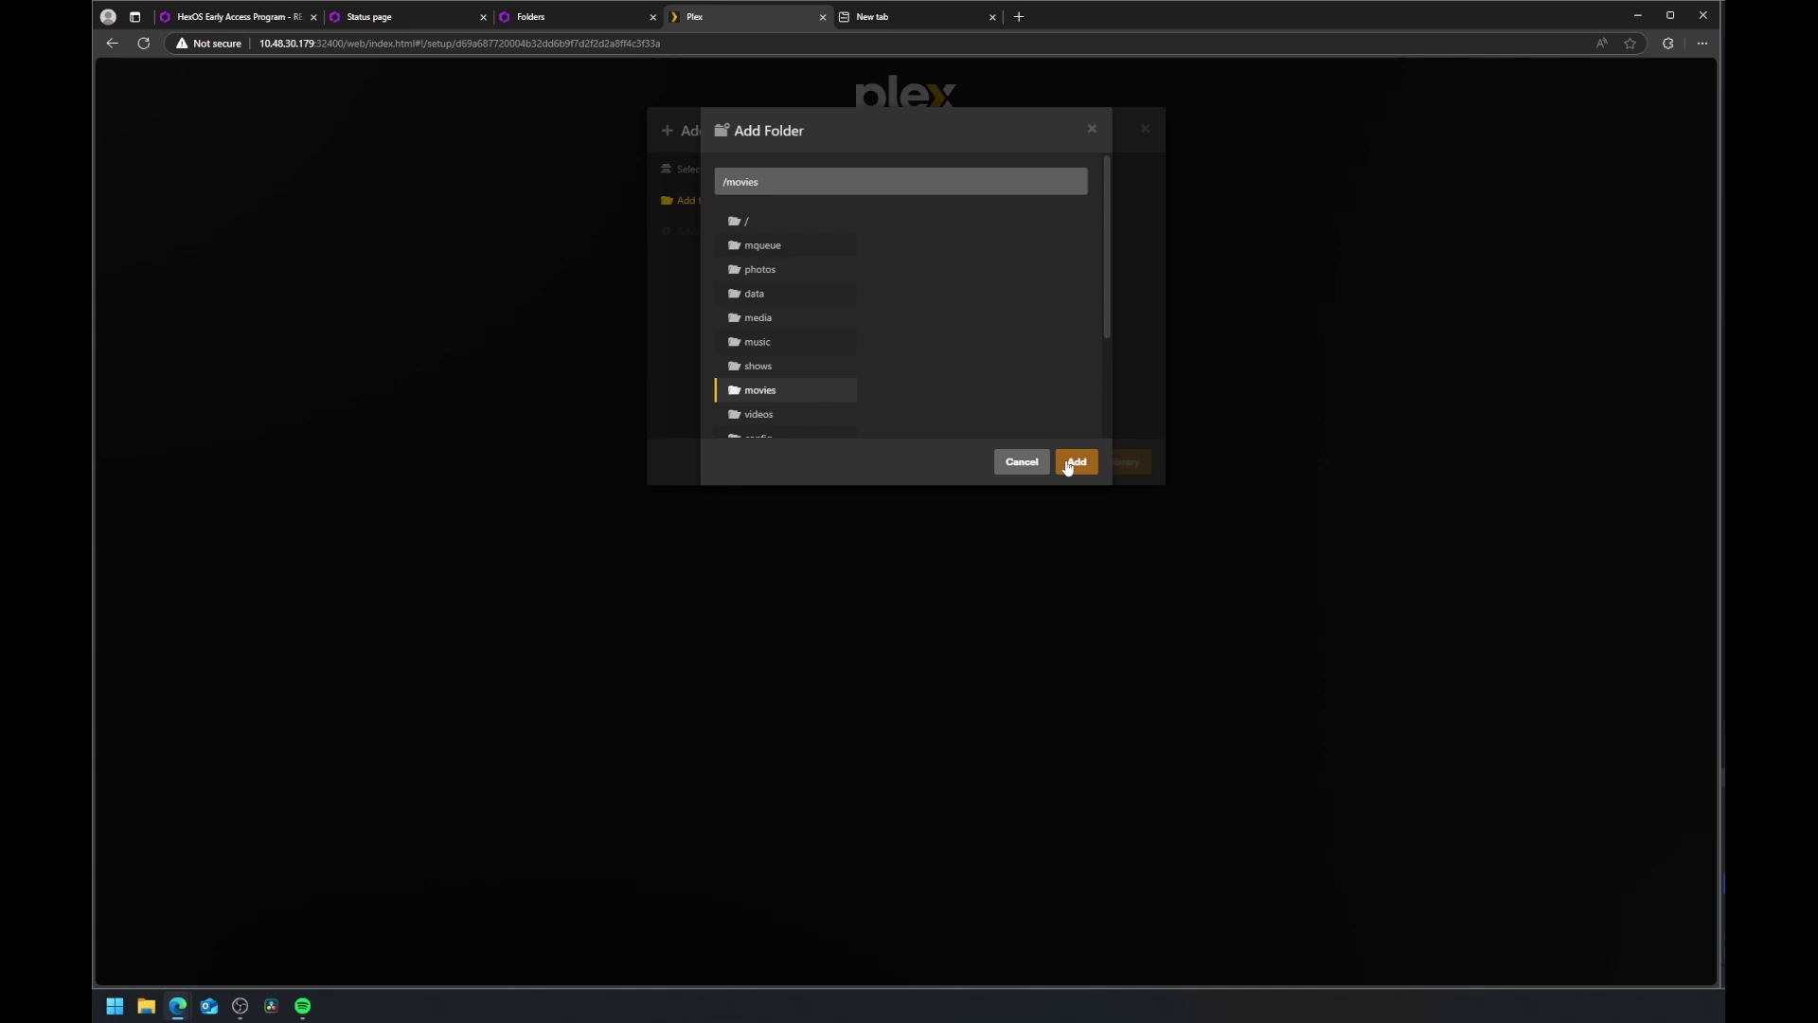
pyautogui.click(1089, 463)
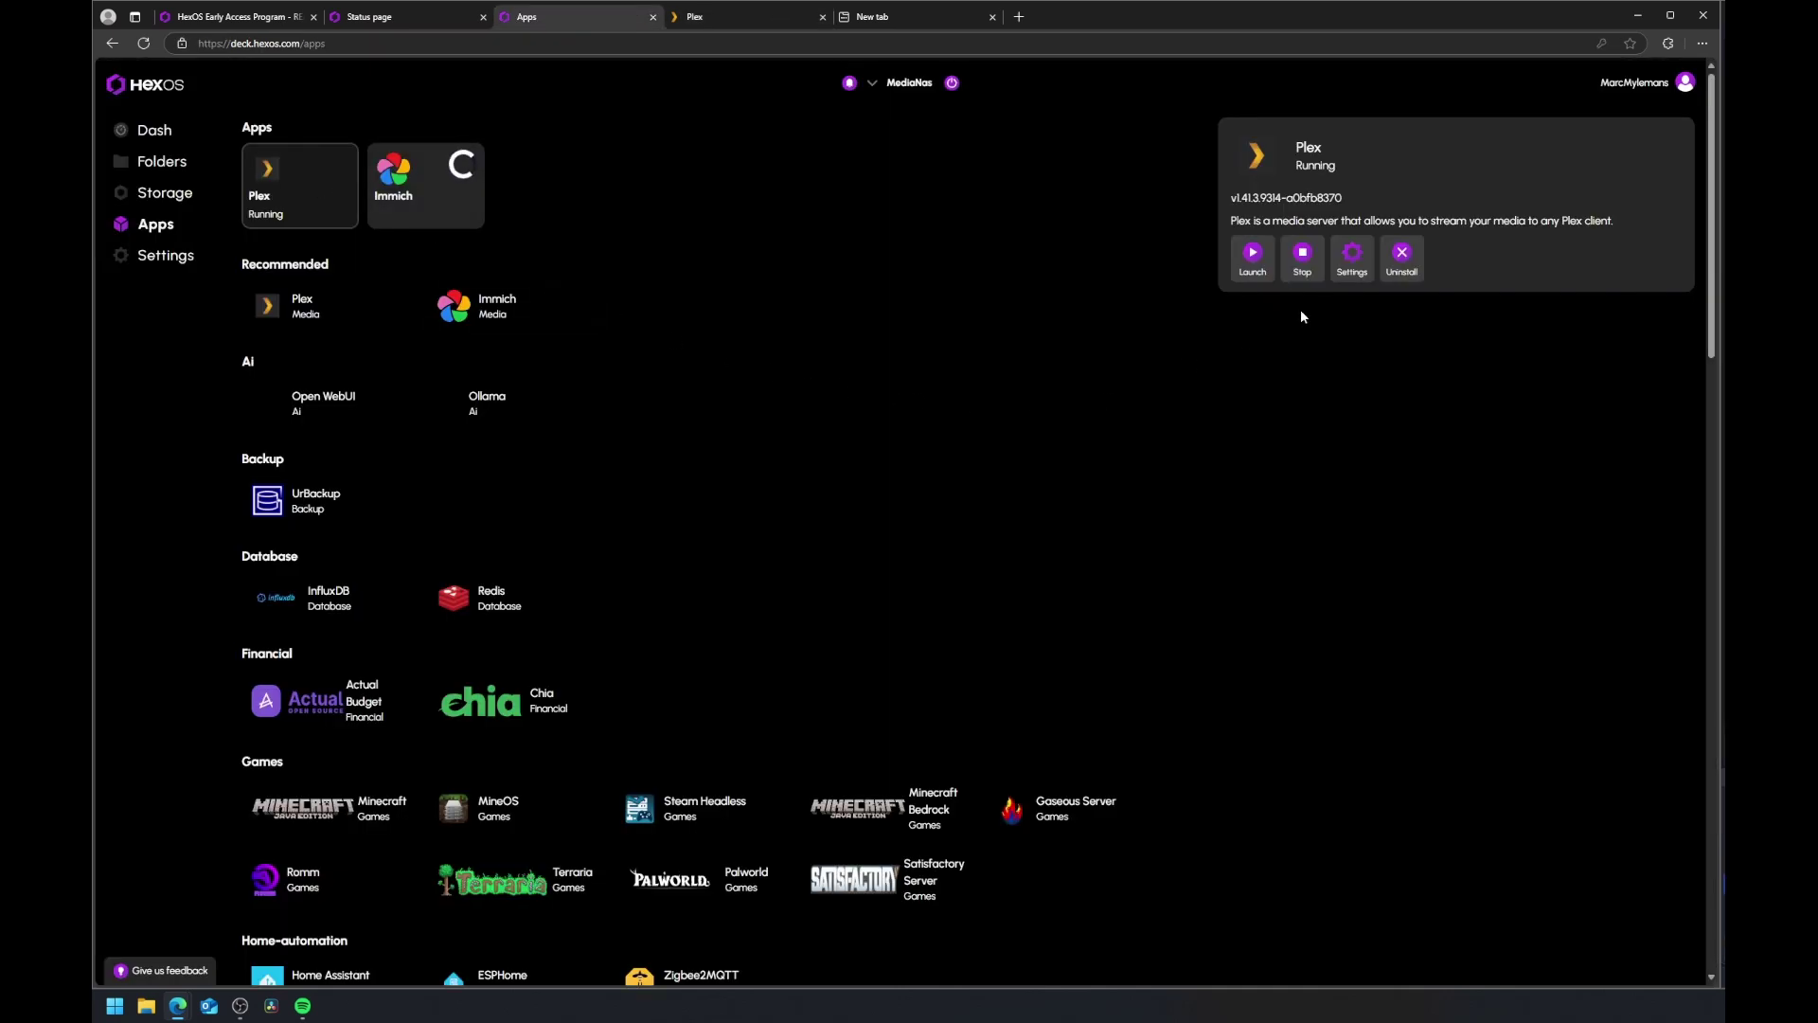
# Step: Open Plex's TrueNAS settings, proceeding past the certificate warning for 10.48.30.179
pyautogui.click(1351, 254)
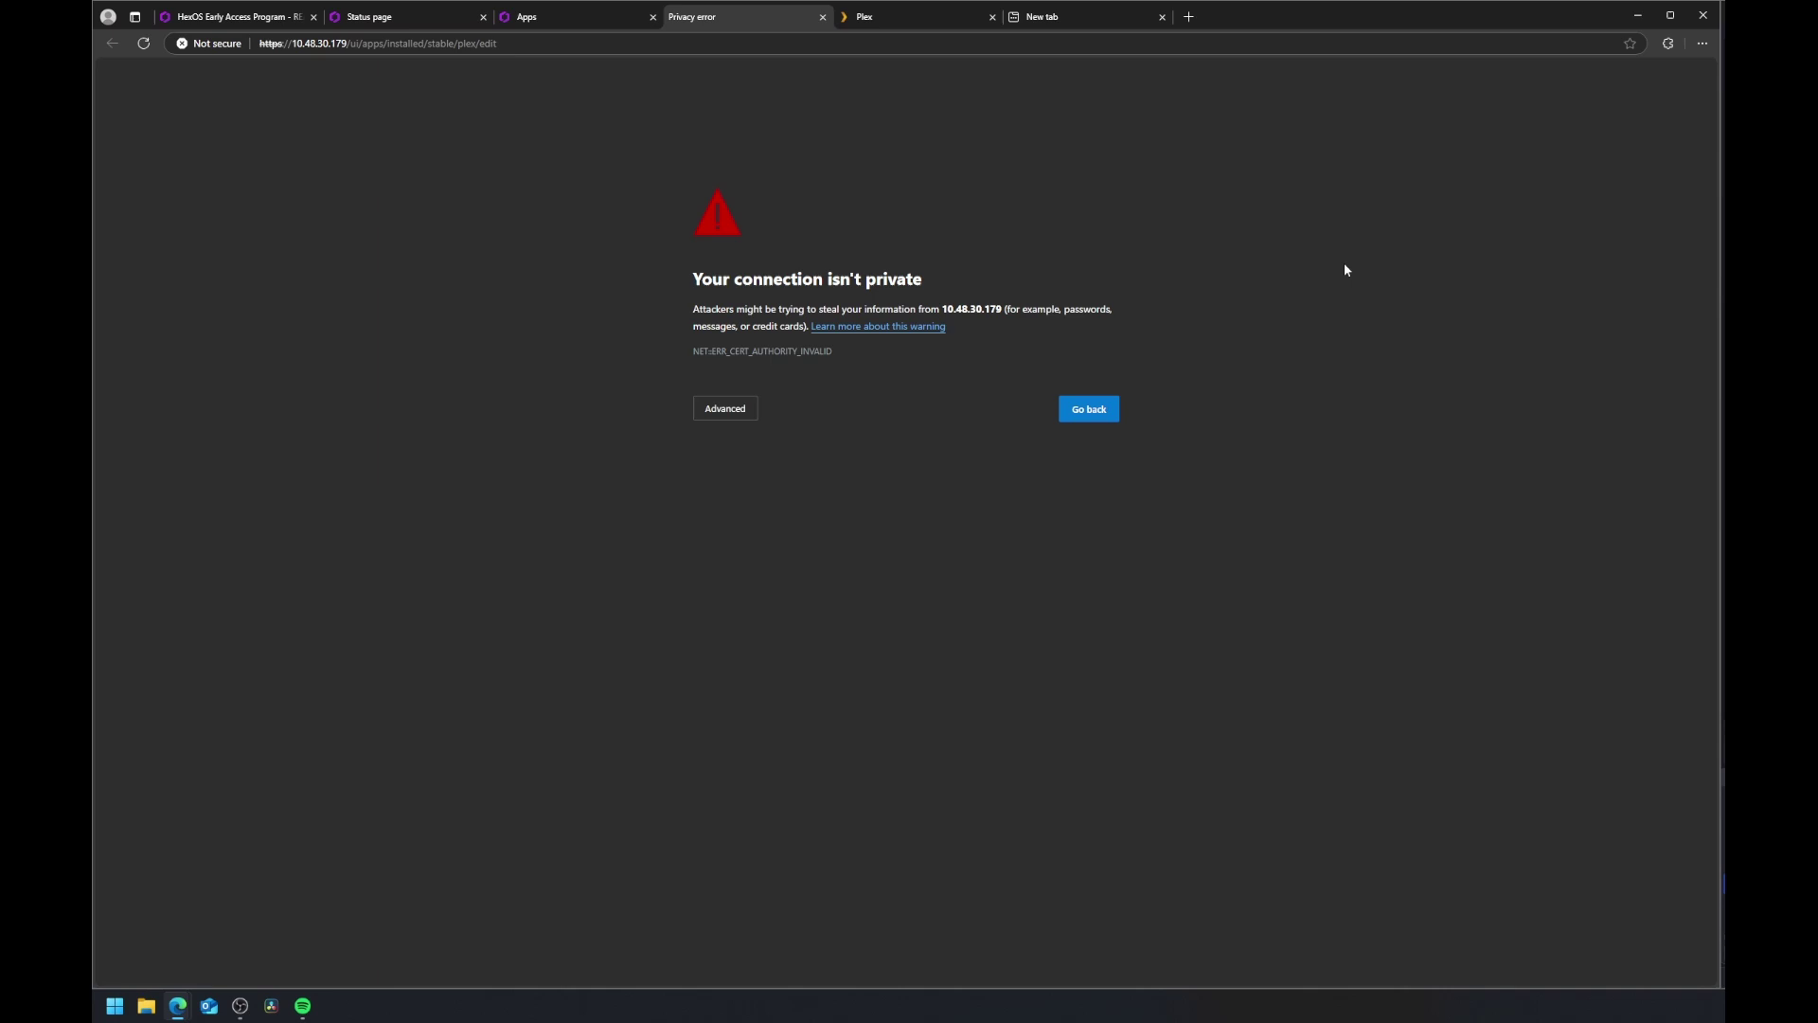
pyautogui.click(725, 408)
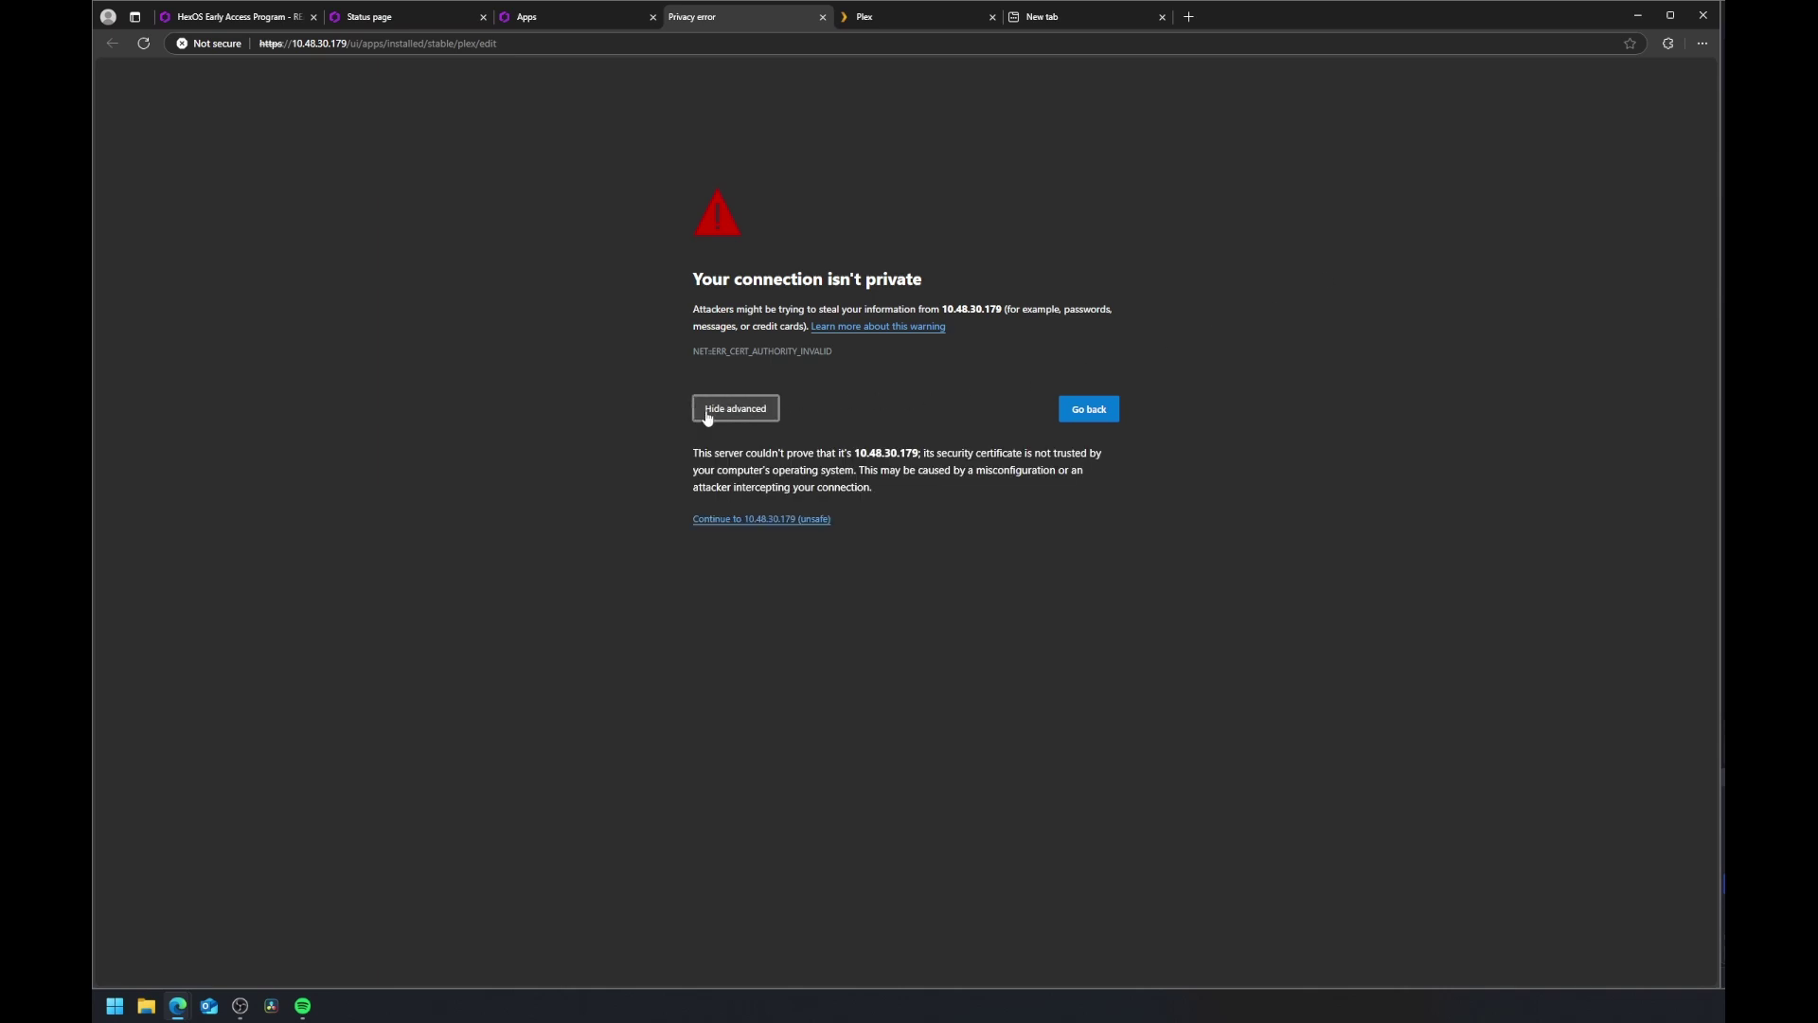
pyautogui.click(749, 519)
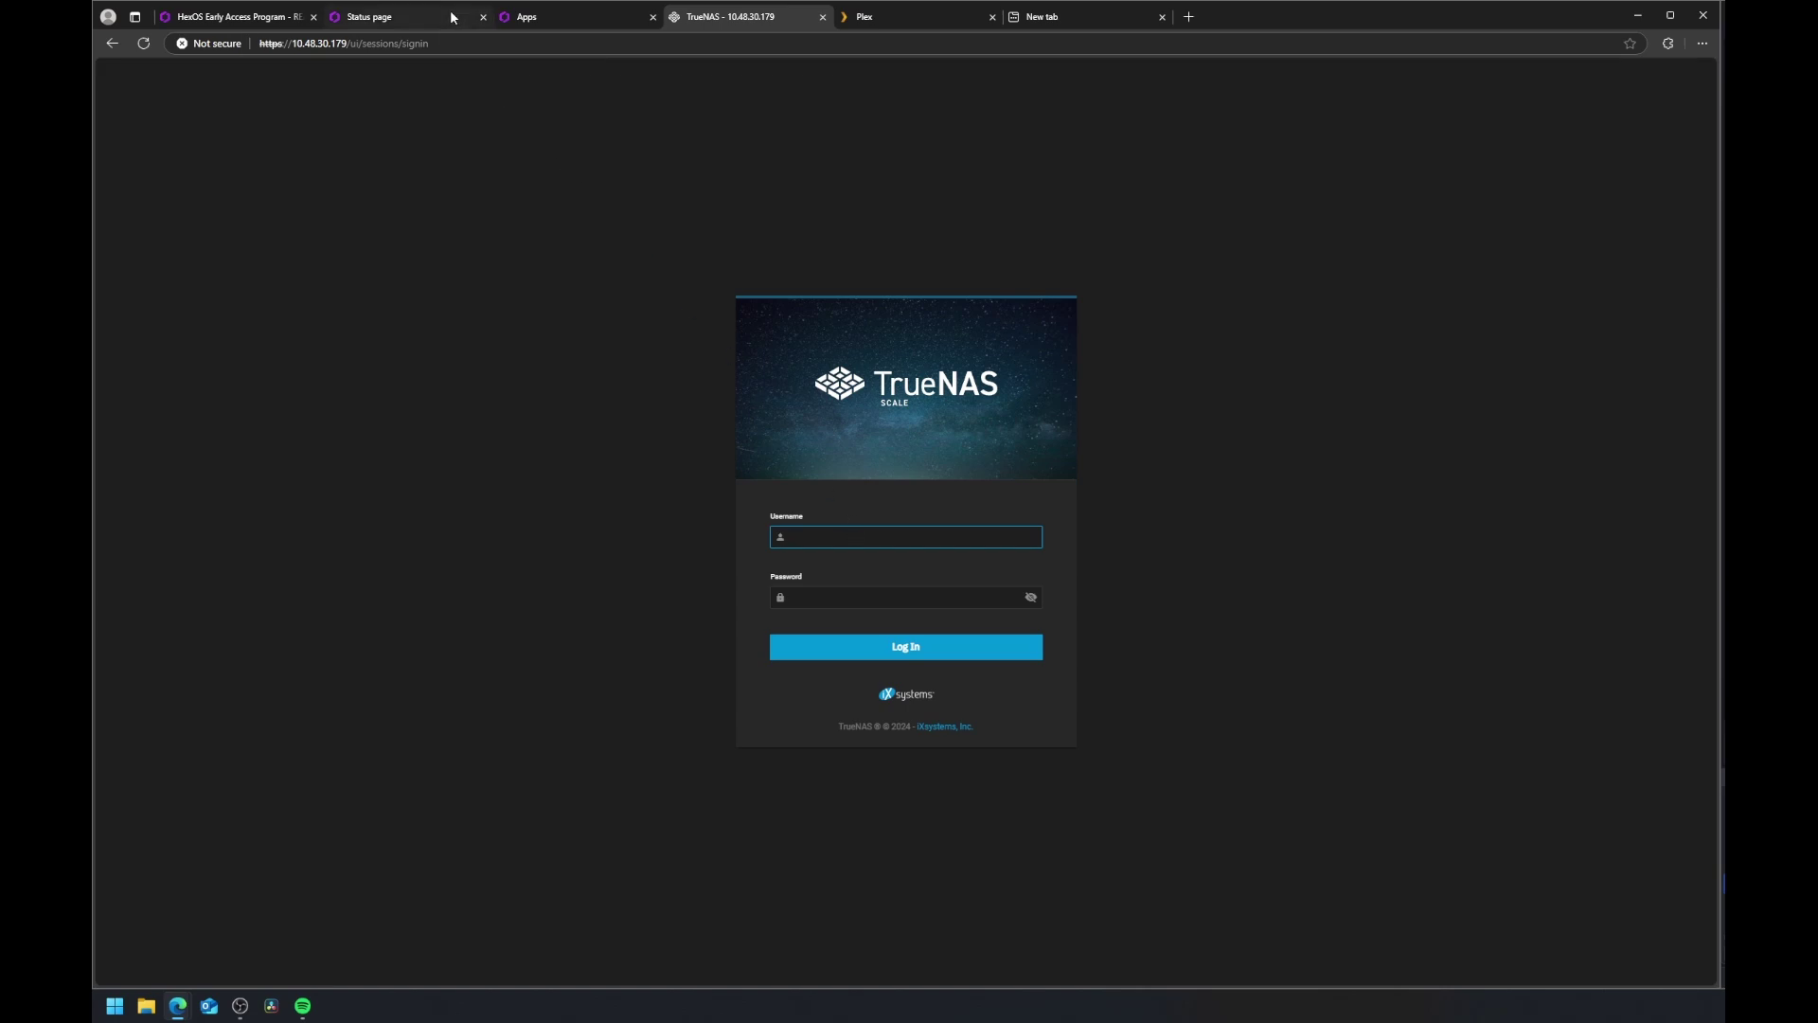
# Step: Sign in to TrueNAS, enable non-NVIDIA GPU passthrough for Plex and save the update
pyautogui.press('Return')
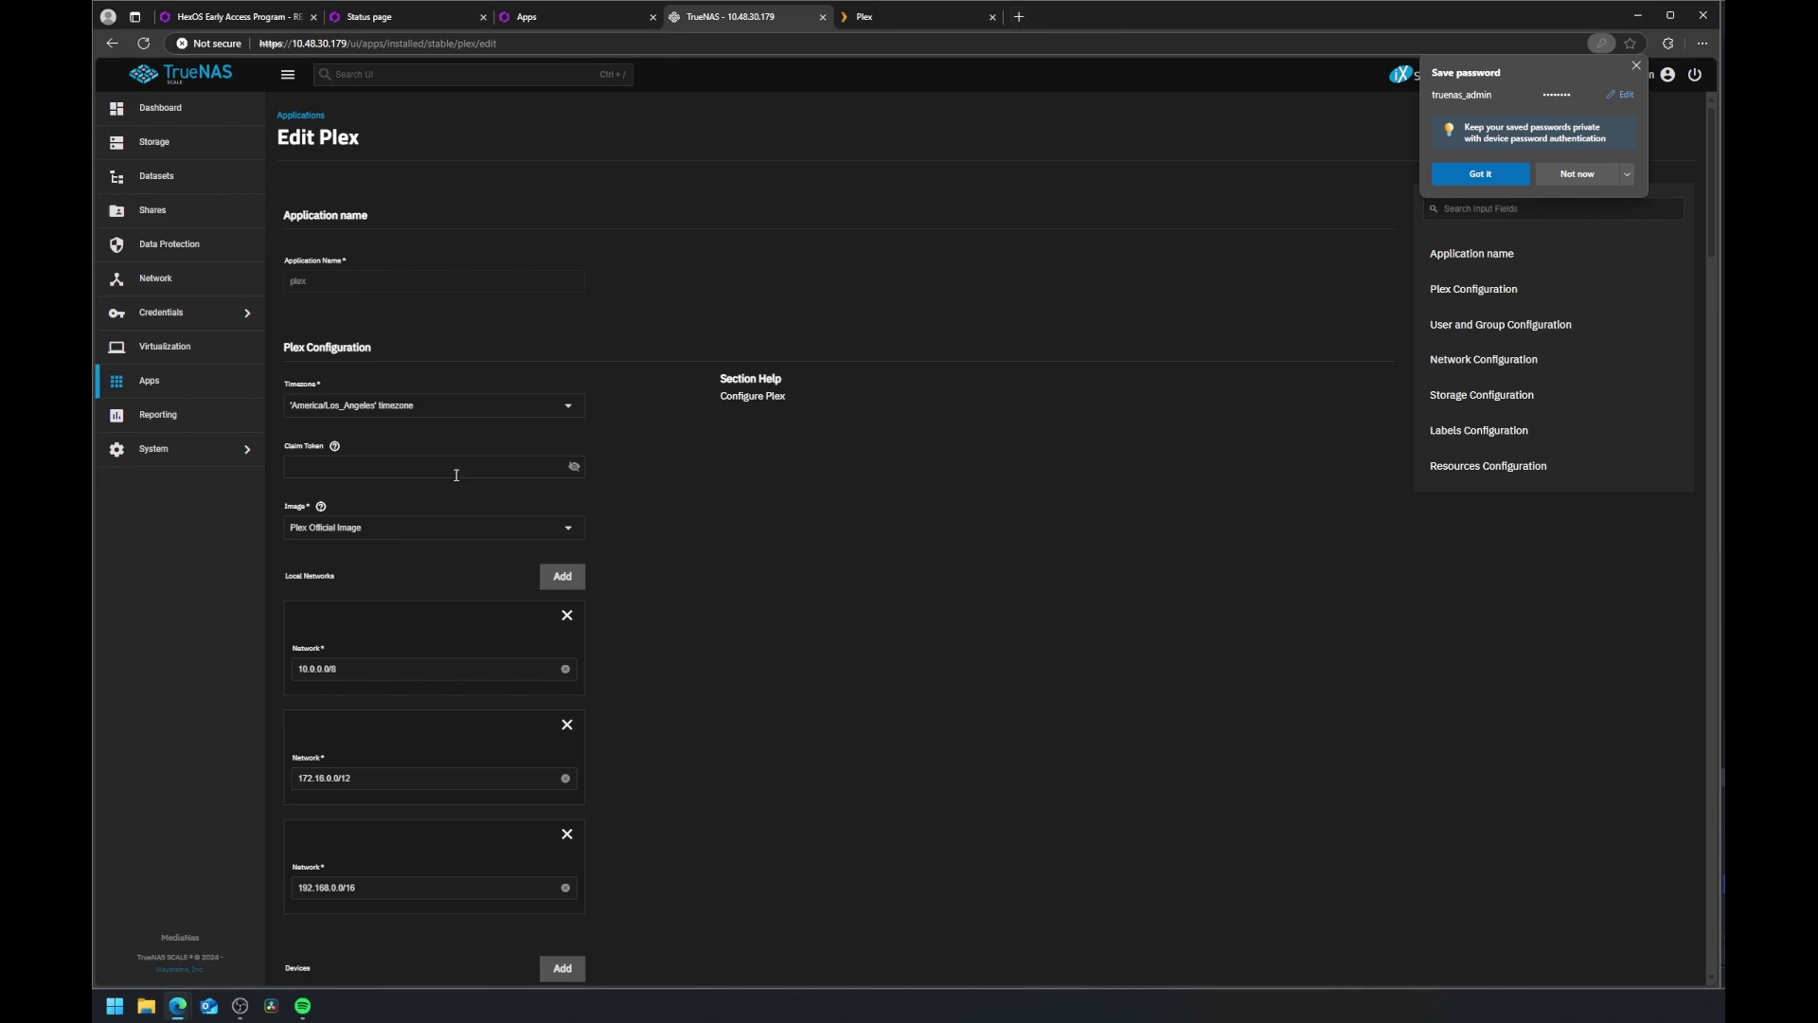
pyautogui.click(336, 448)
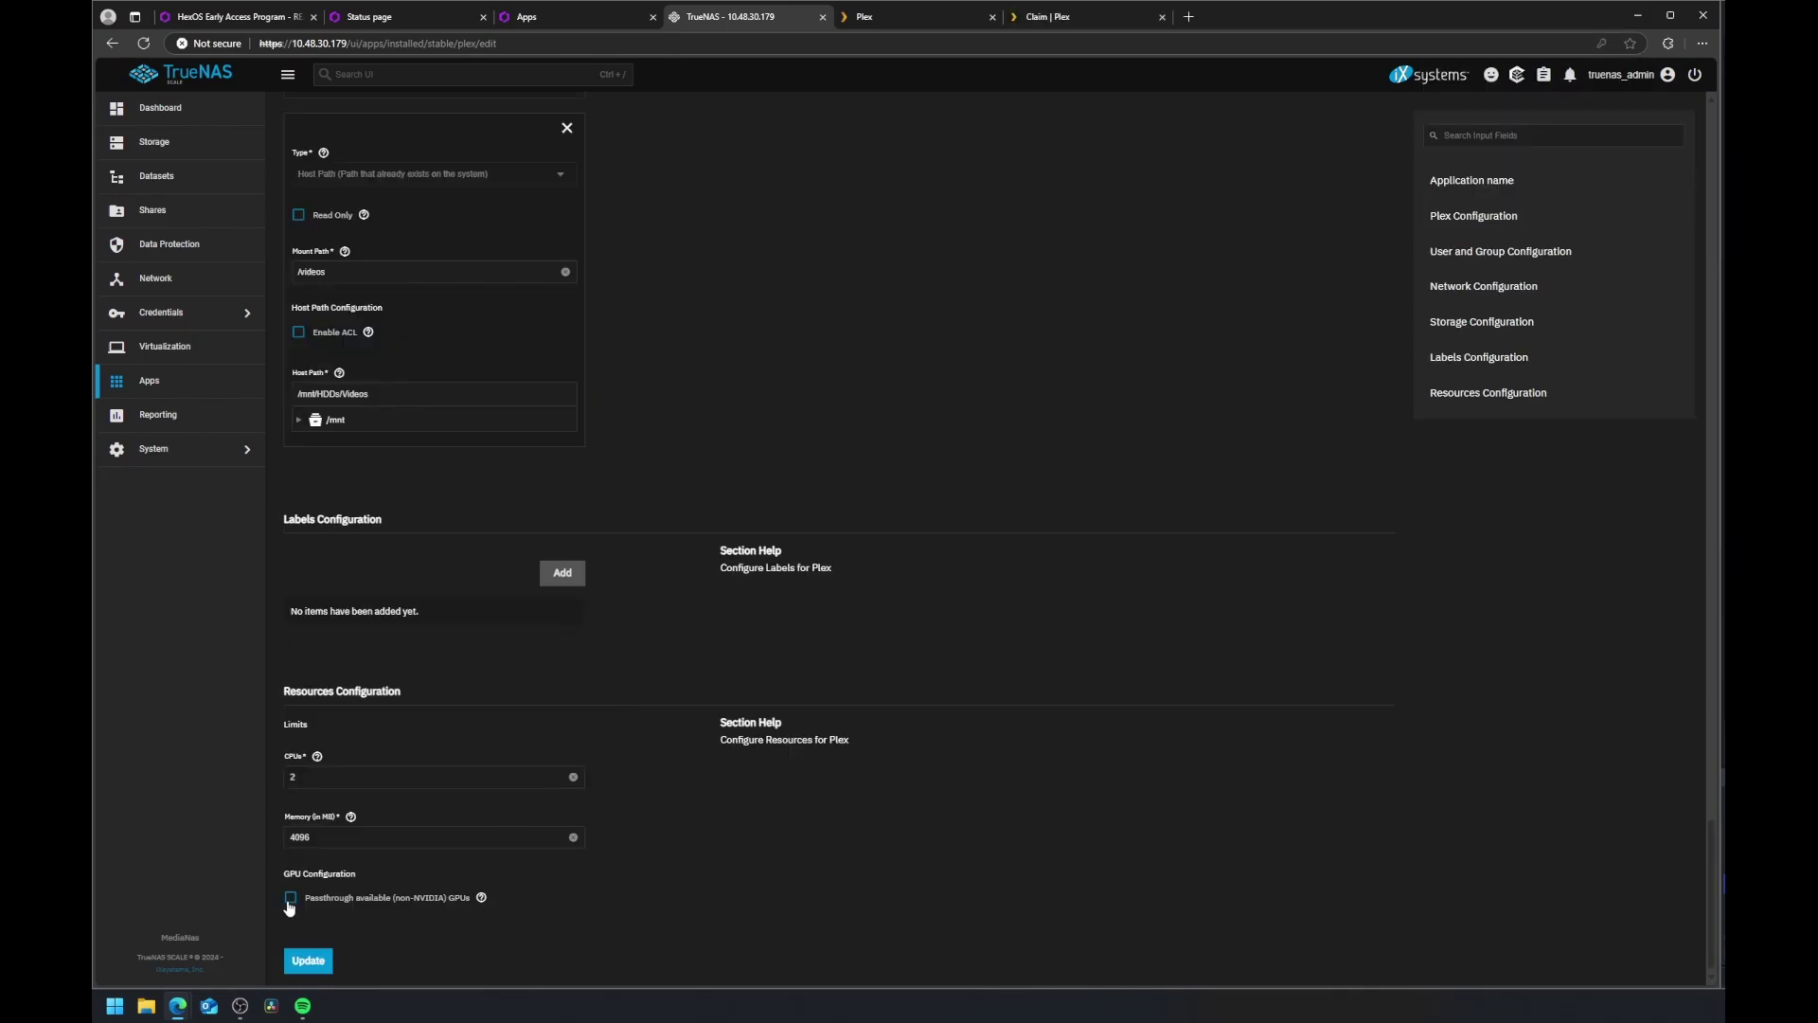
pyautogui.click(291, 898)
pyautogui.click(309, 961)
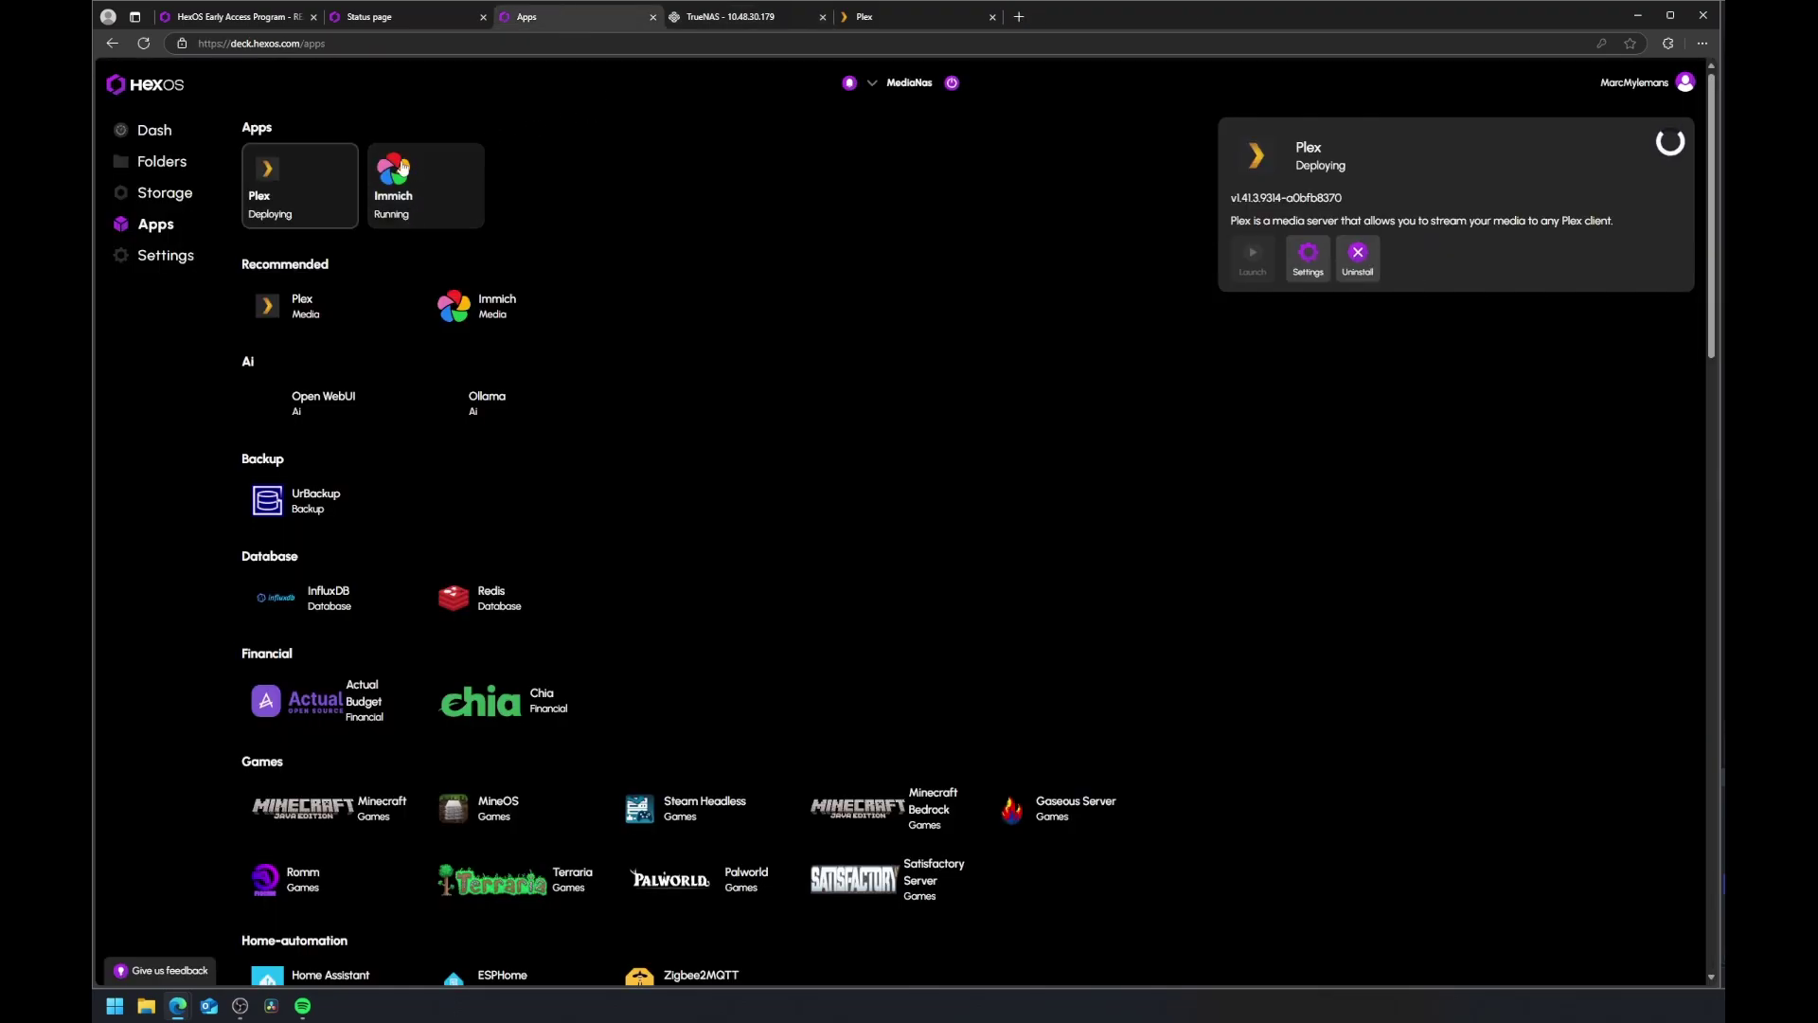
# Step: Launch Immich and start the admin registration, entering the admin e-mail address
pyautogui.click(434, 169)
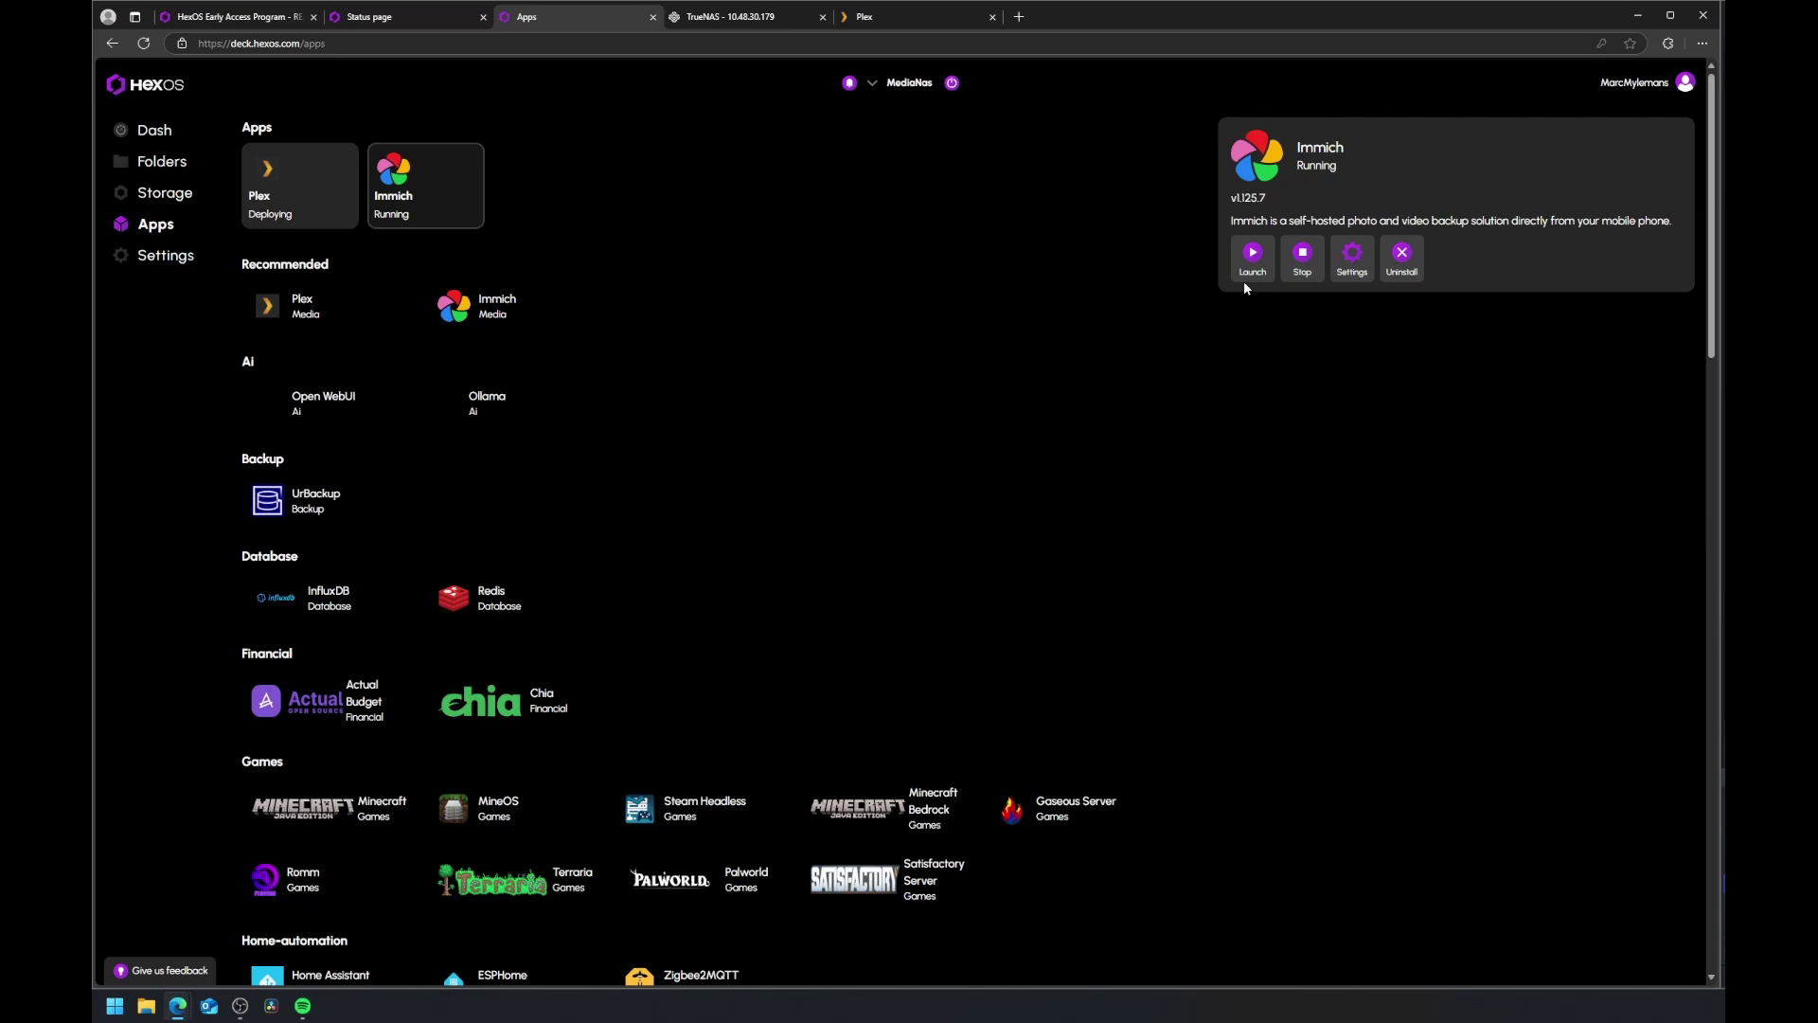
pyautogui.click(1250, 270)
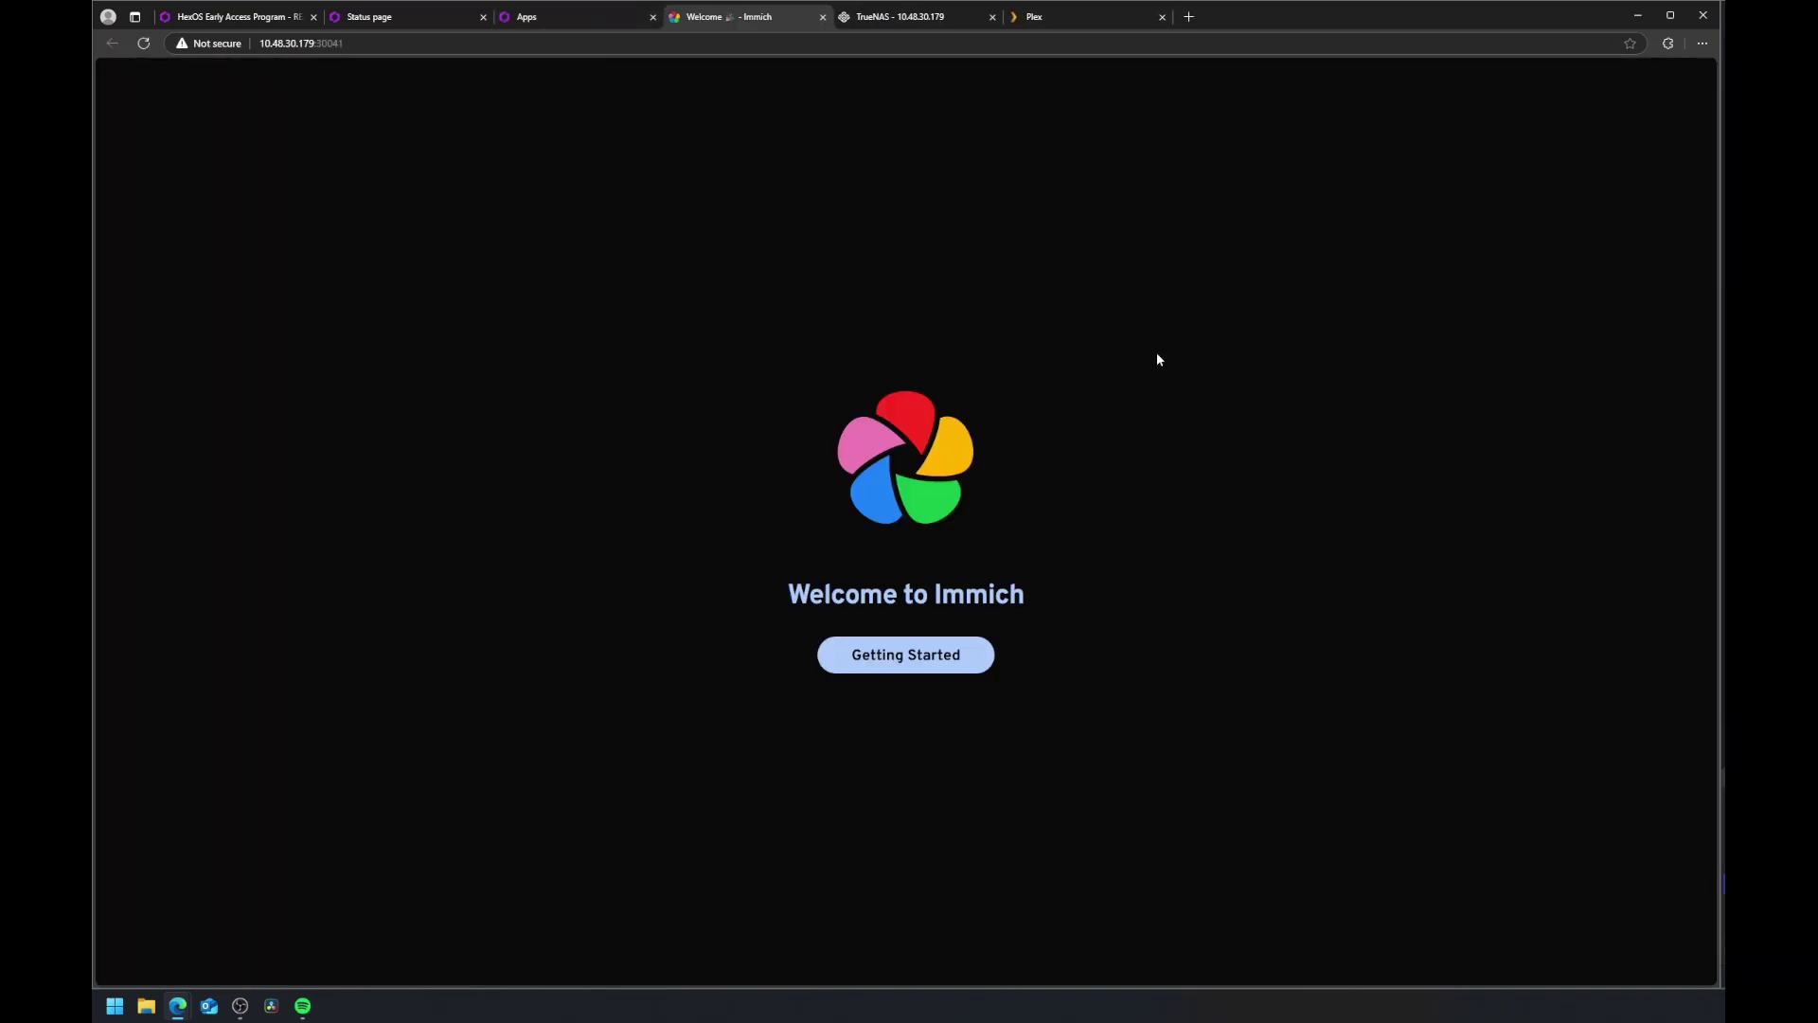
pyautogui.click(905, 654)
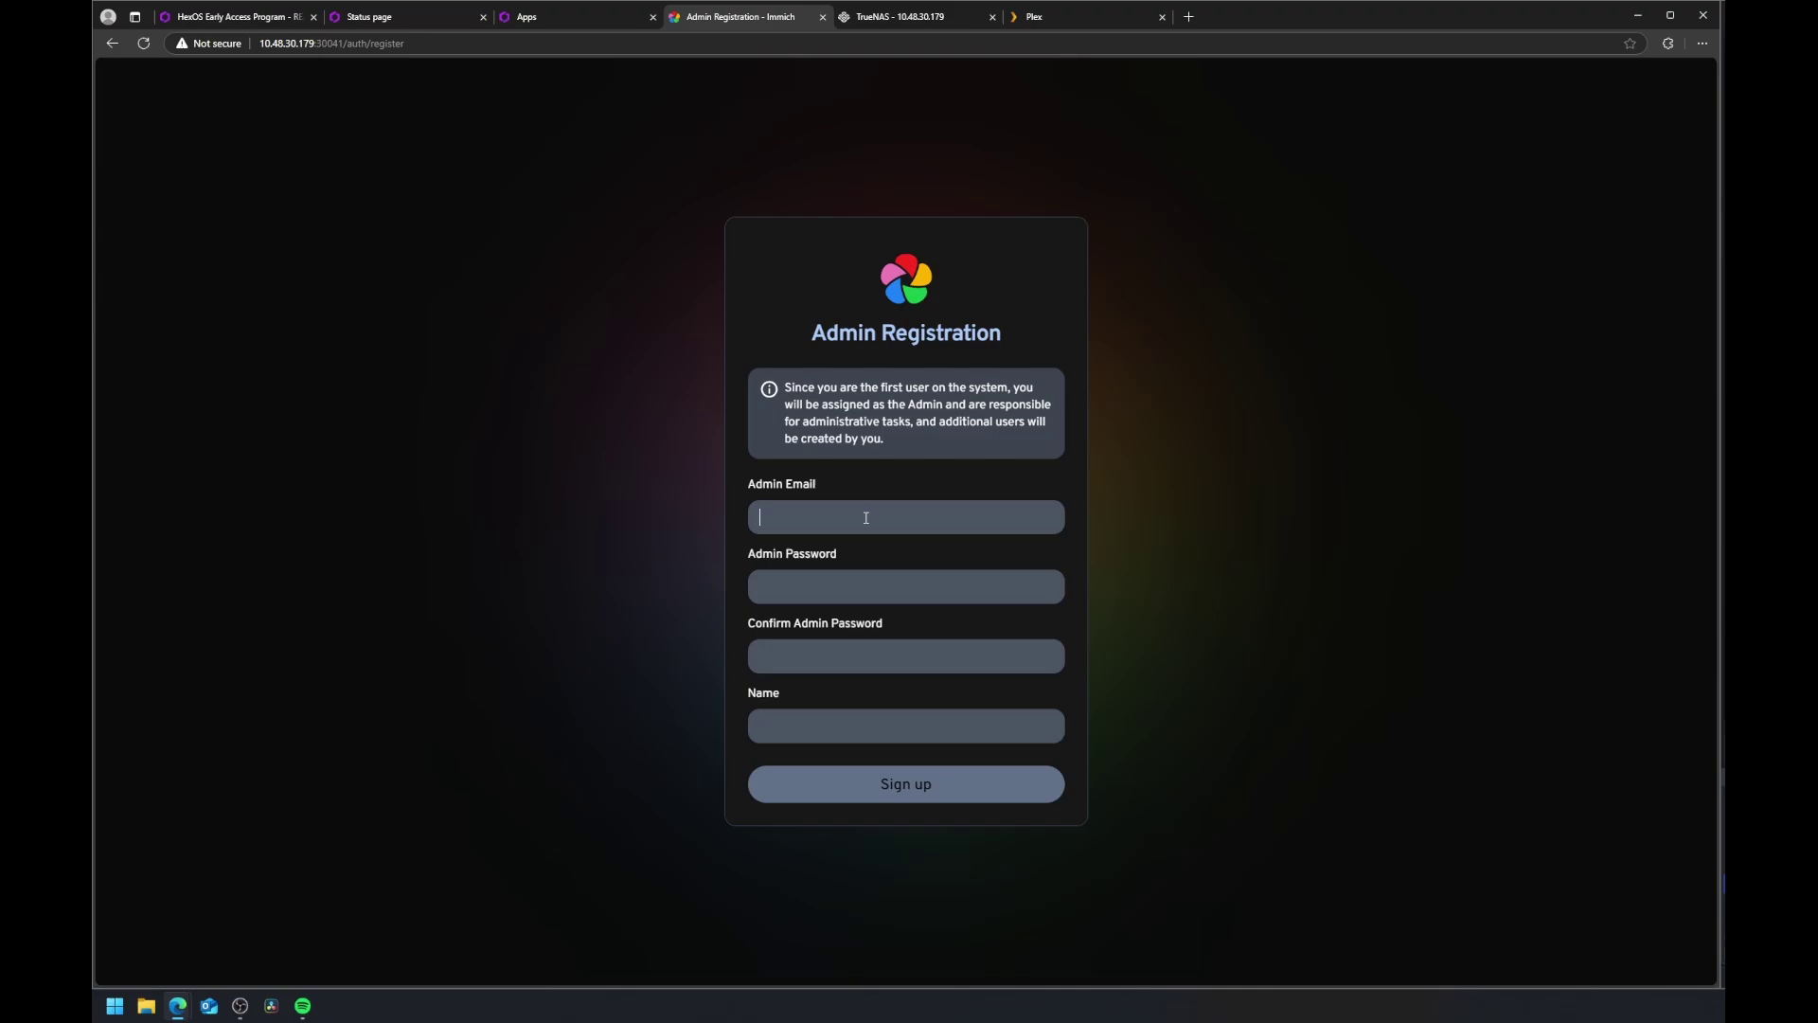
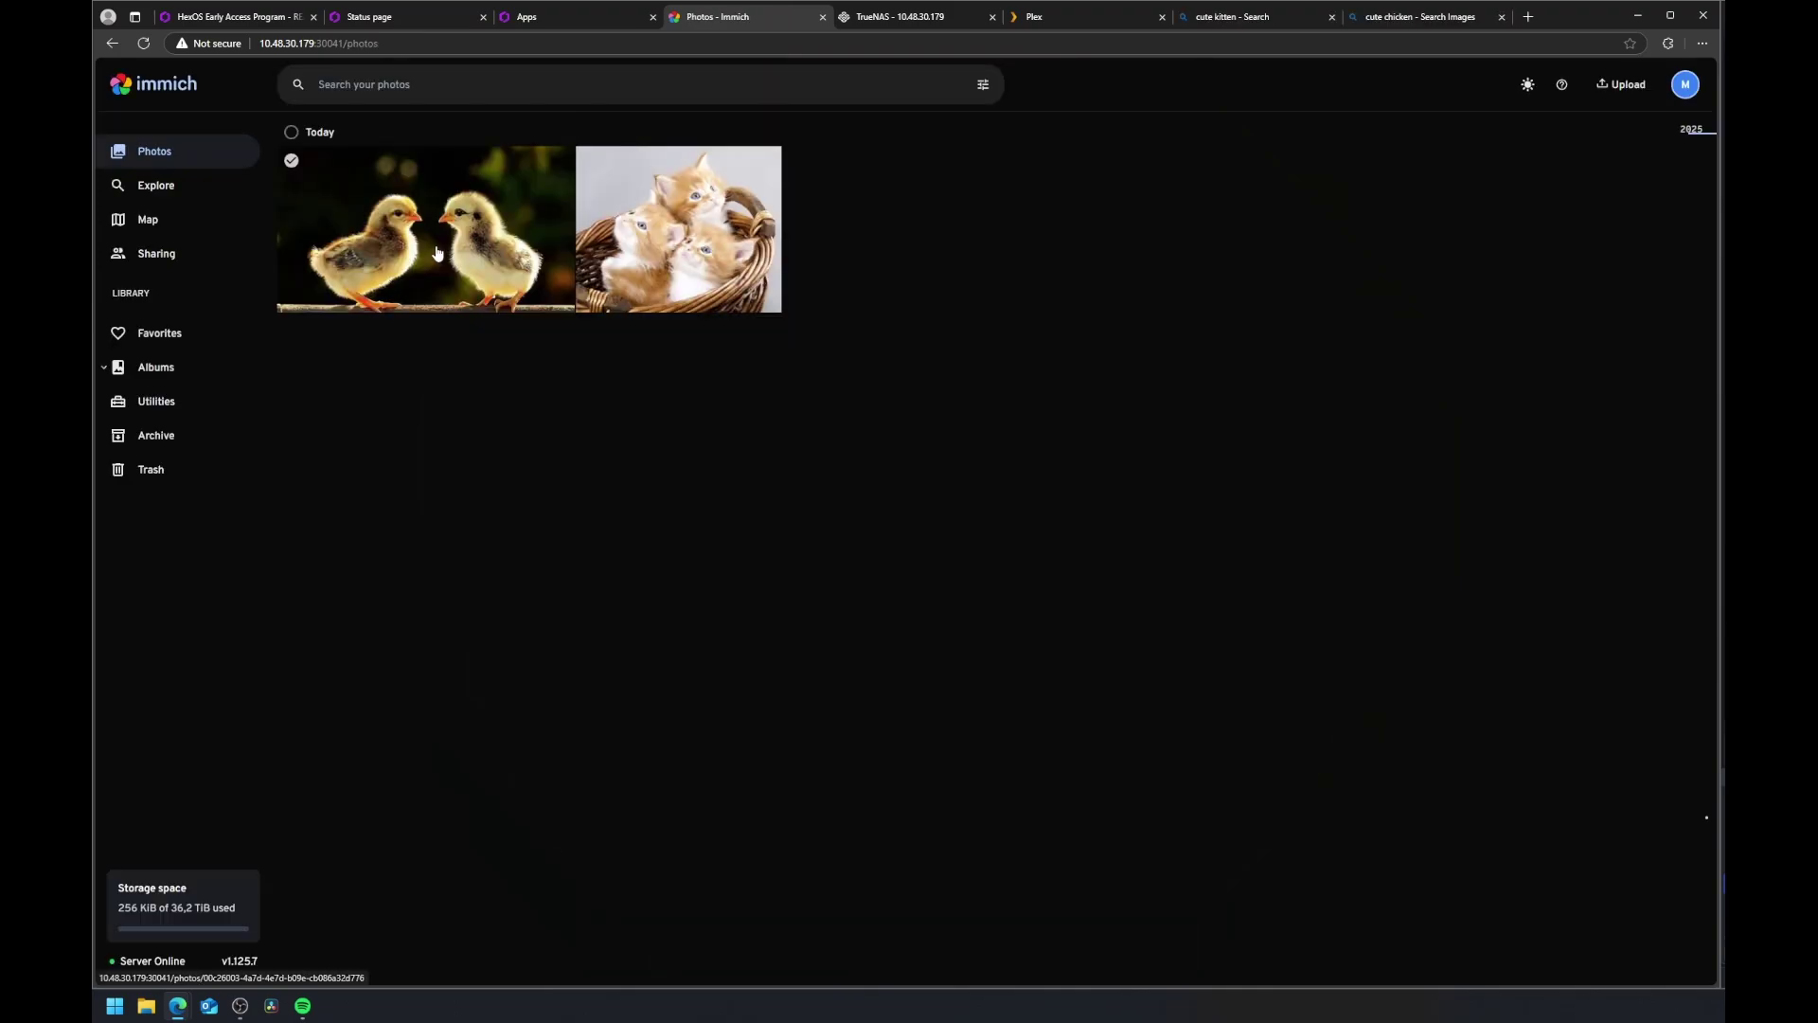
# Step: View the chicks and kittens photos, begin sharing the kittens one, then return to TrueNAS
pyautogui.click(438, 253)
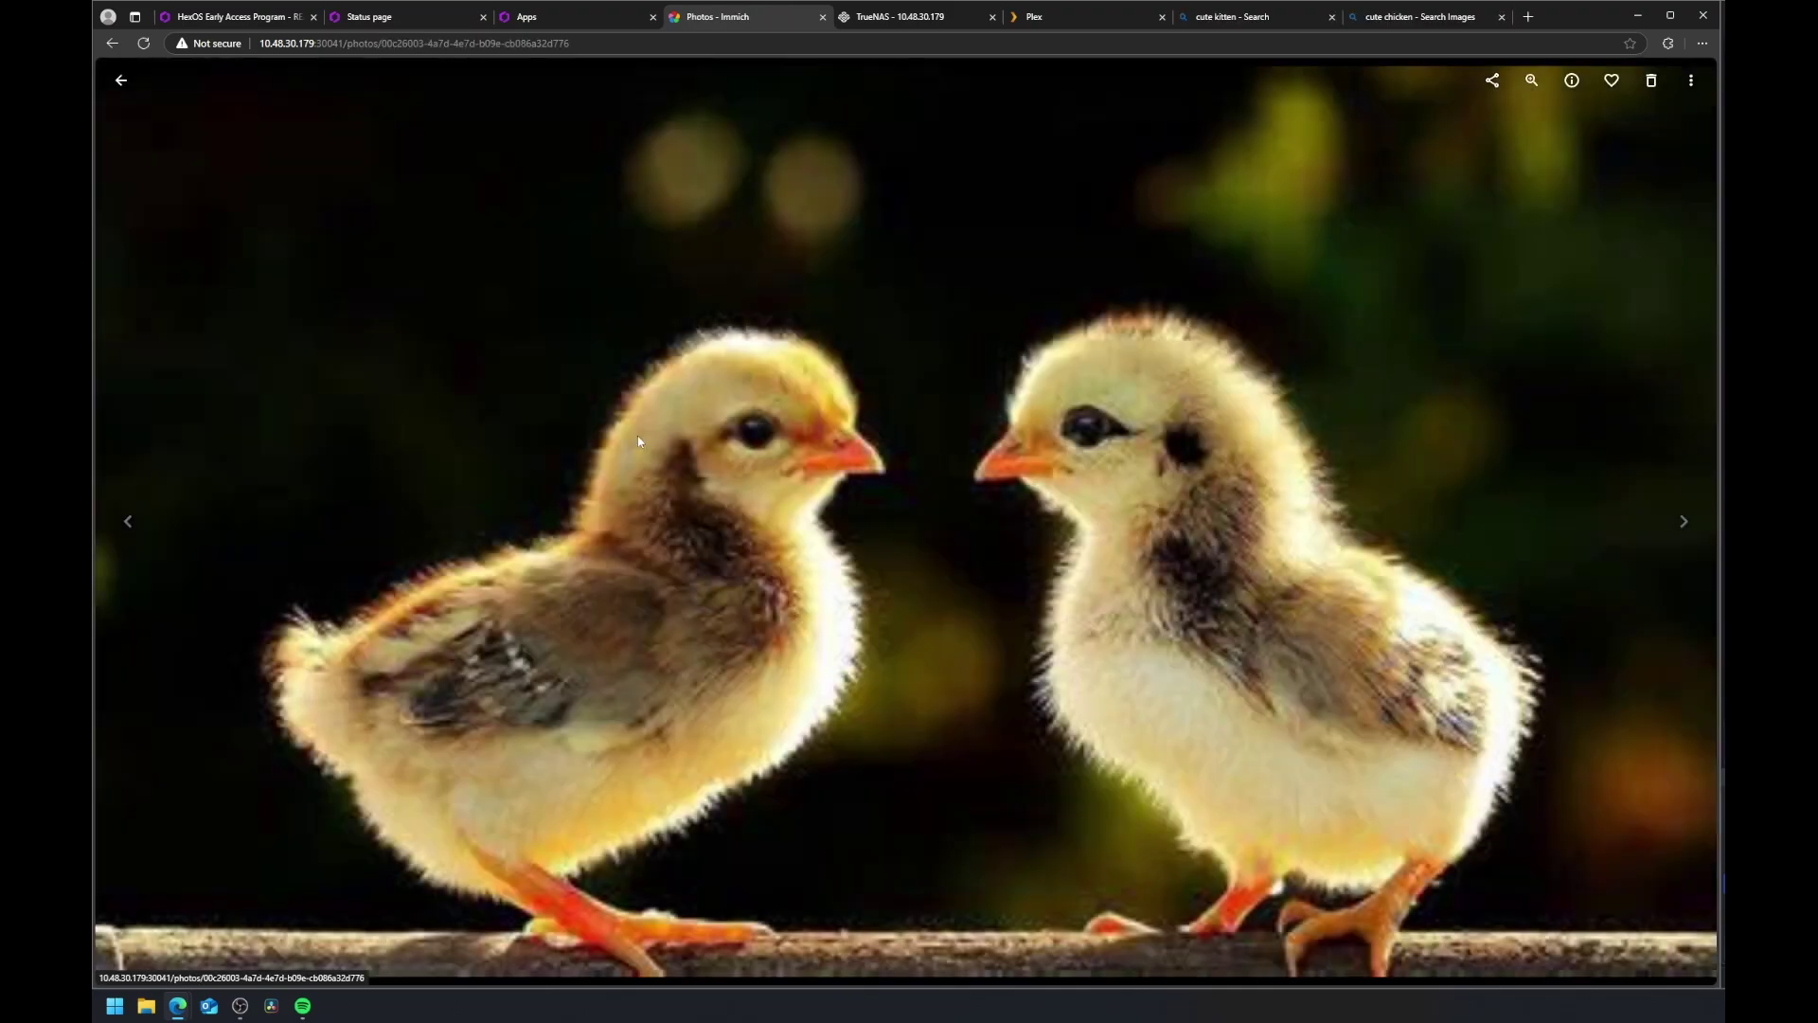
pyautogui.click(1684, 522)
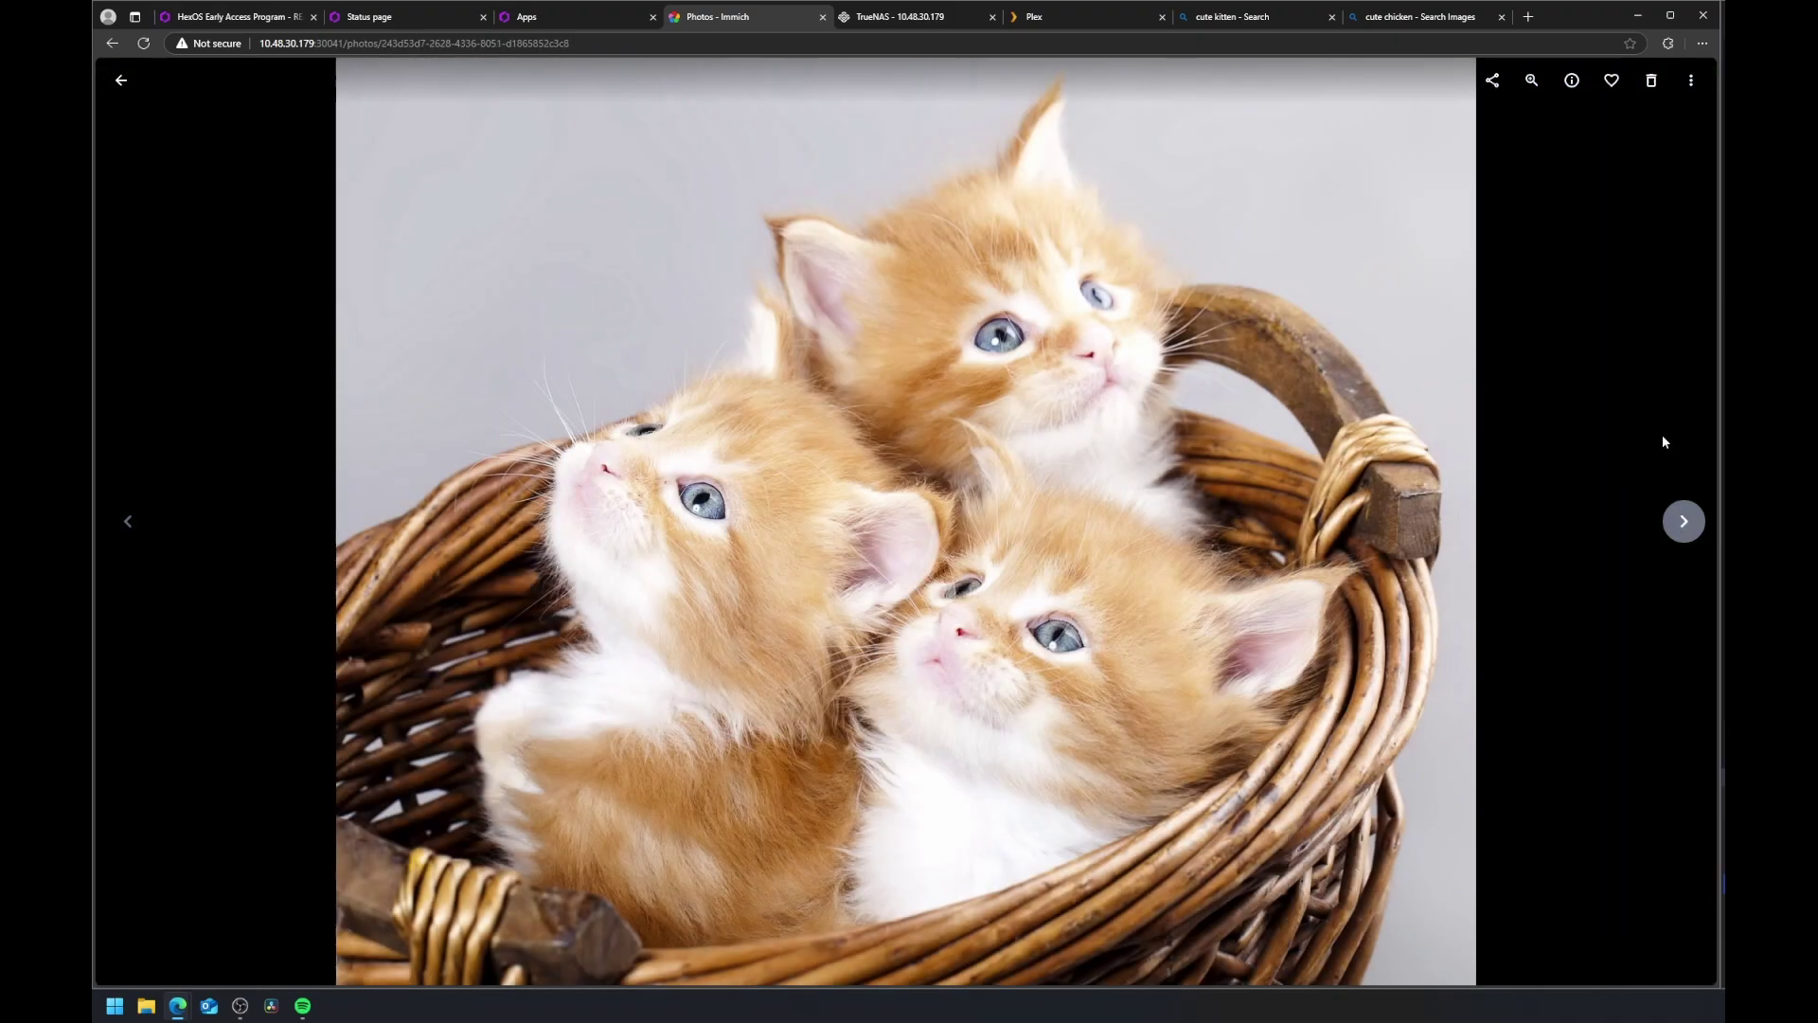
pyautogui.click(1492, 83)
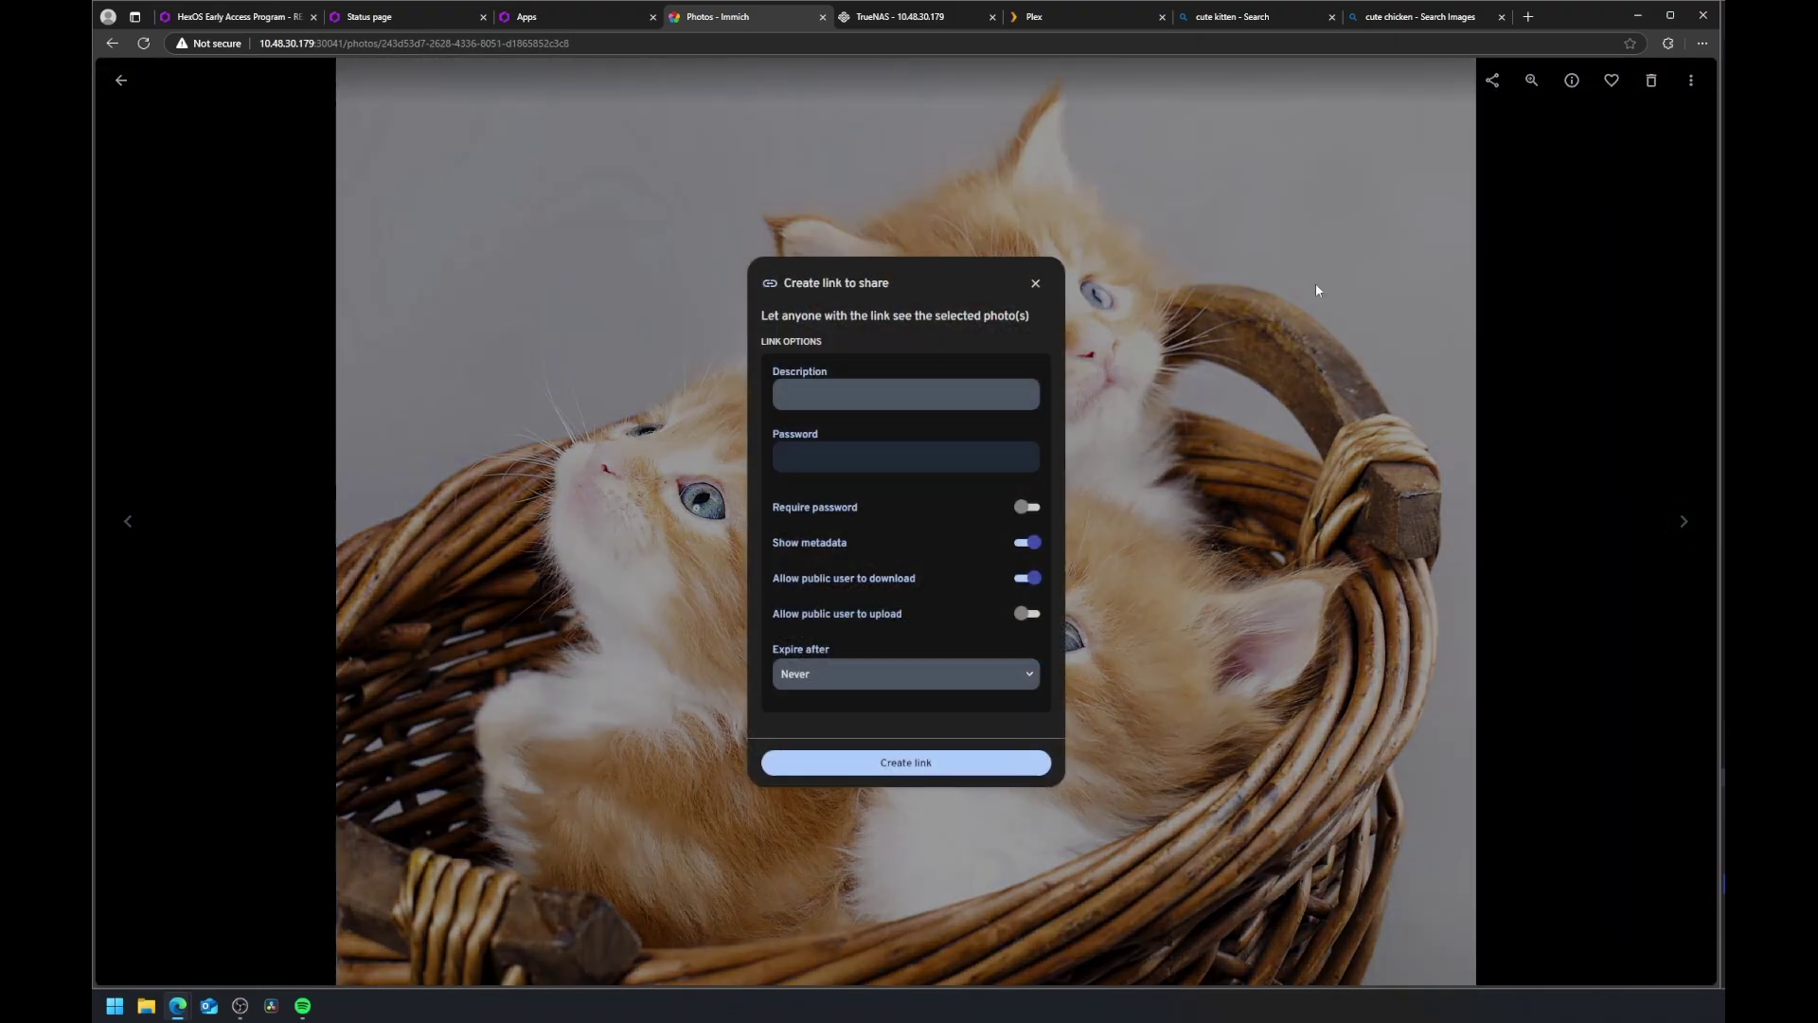
pyautogui.hotkey('ctrl', 'Tab')
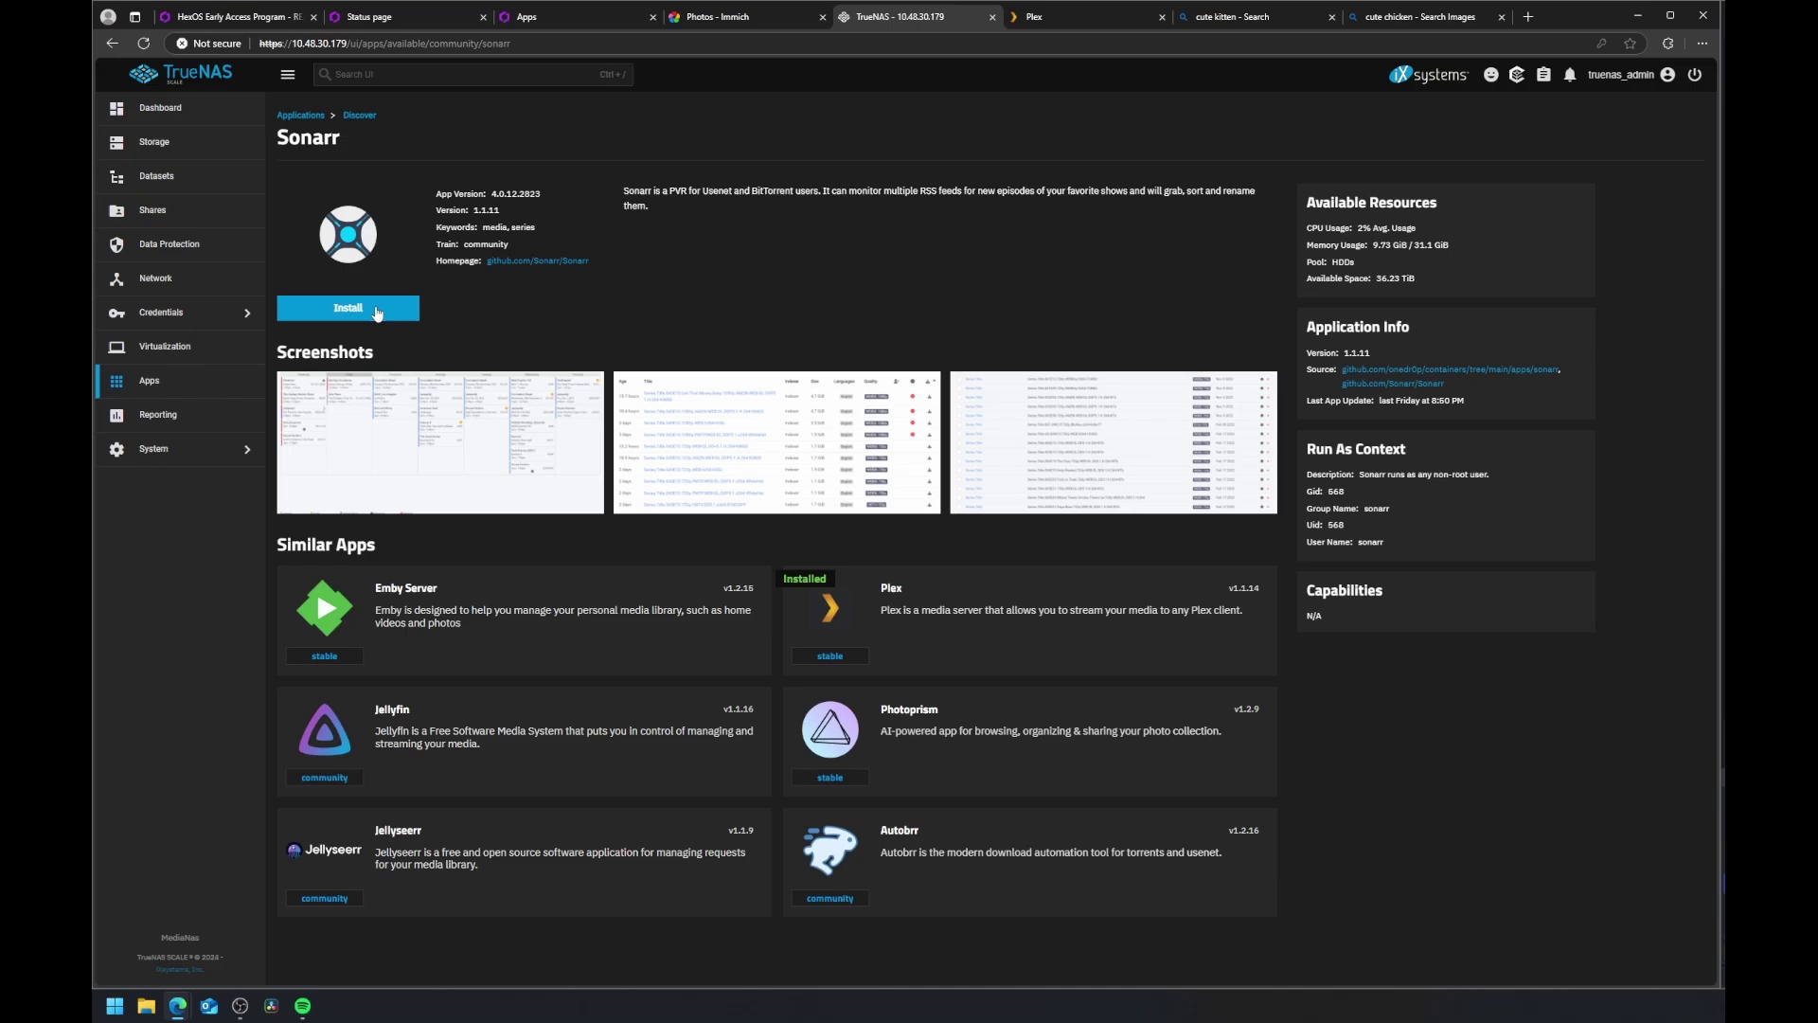
# Step: Start the Sonarr install, accepting the third-party app risk warning
pyautogui.click(375, 310)
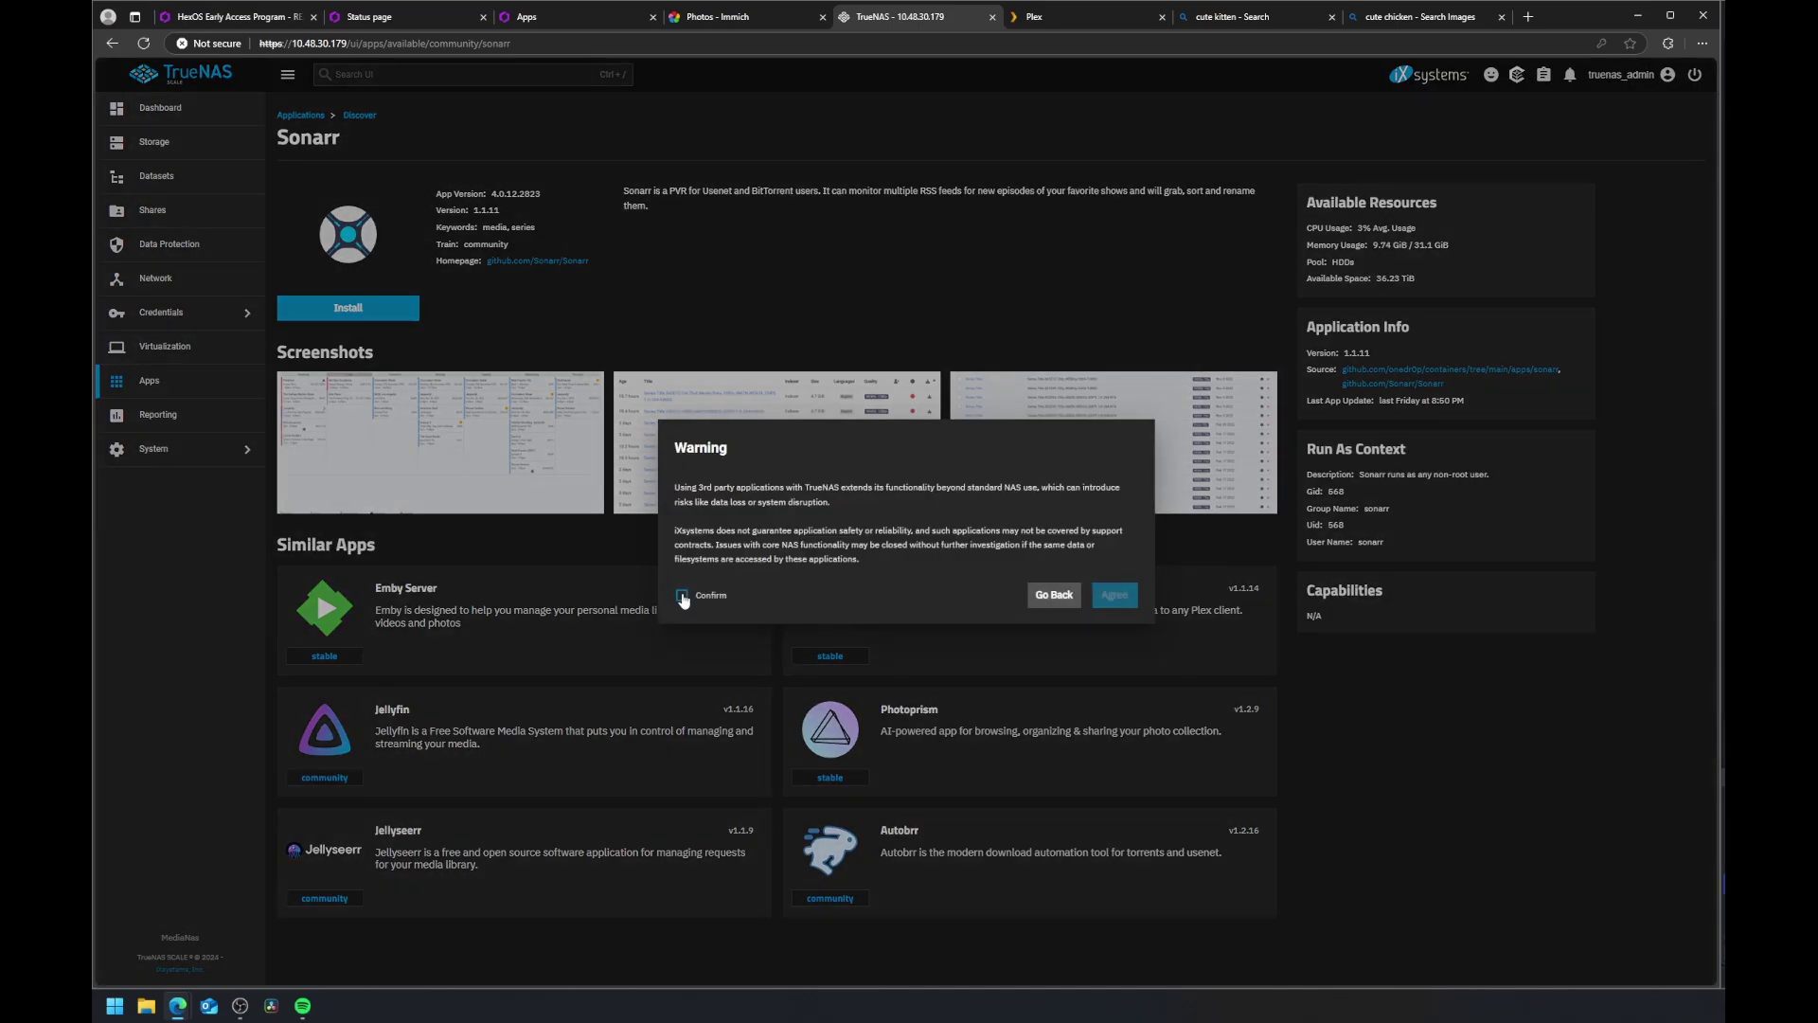
pyautogui.click(682, 595)
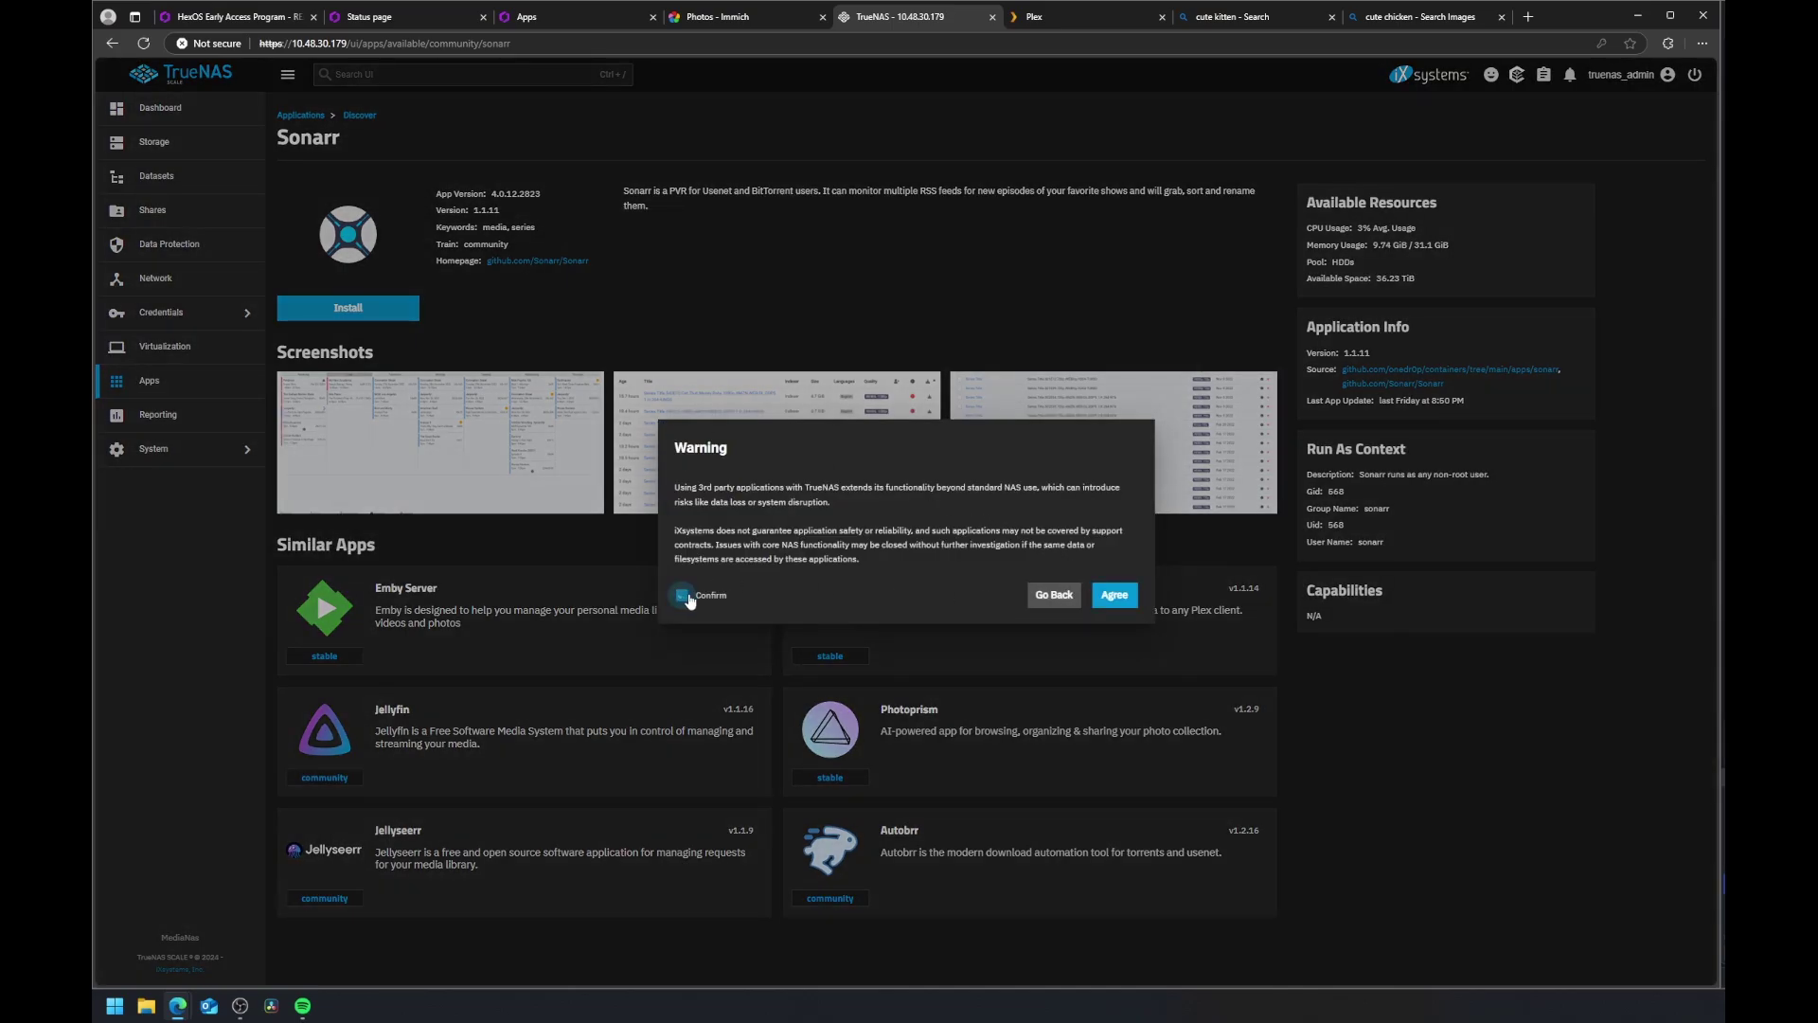
pyautogui.click(1114, 597)
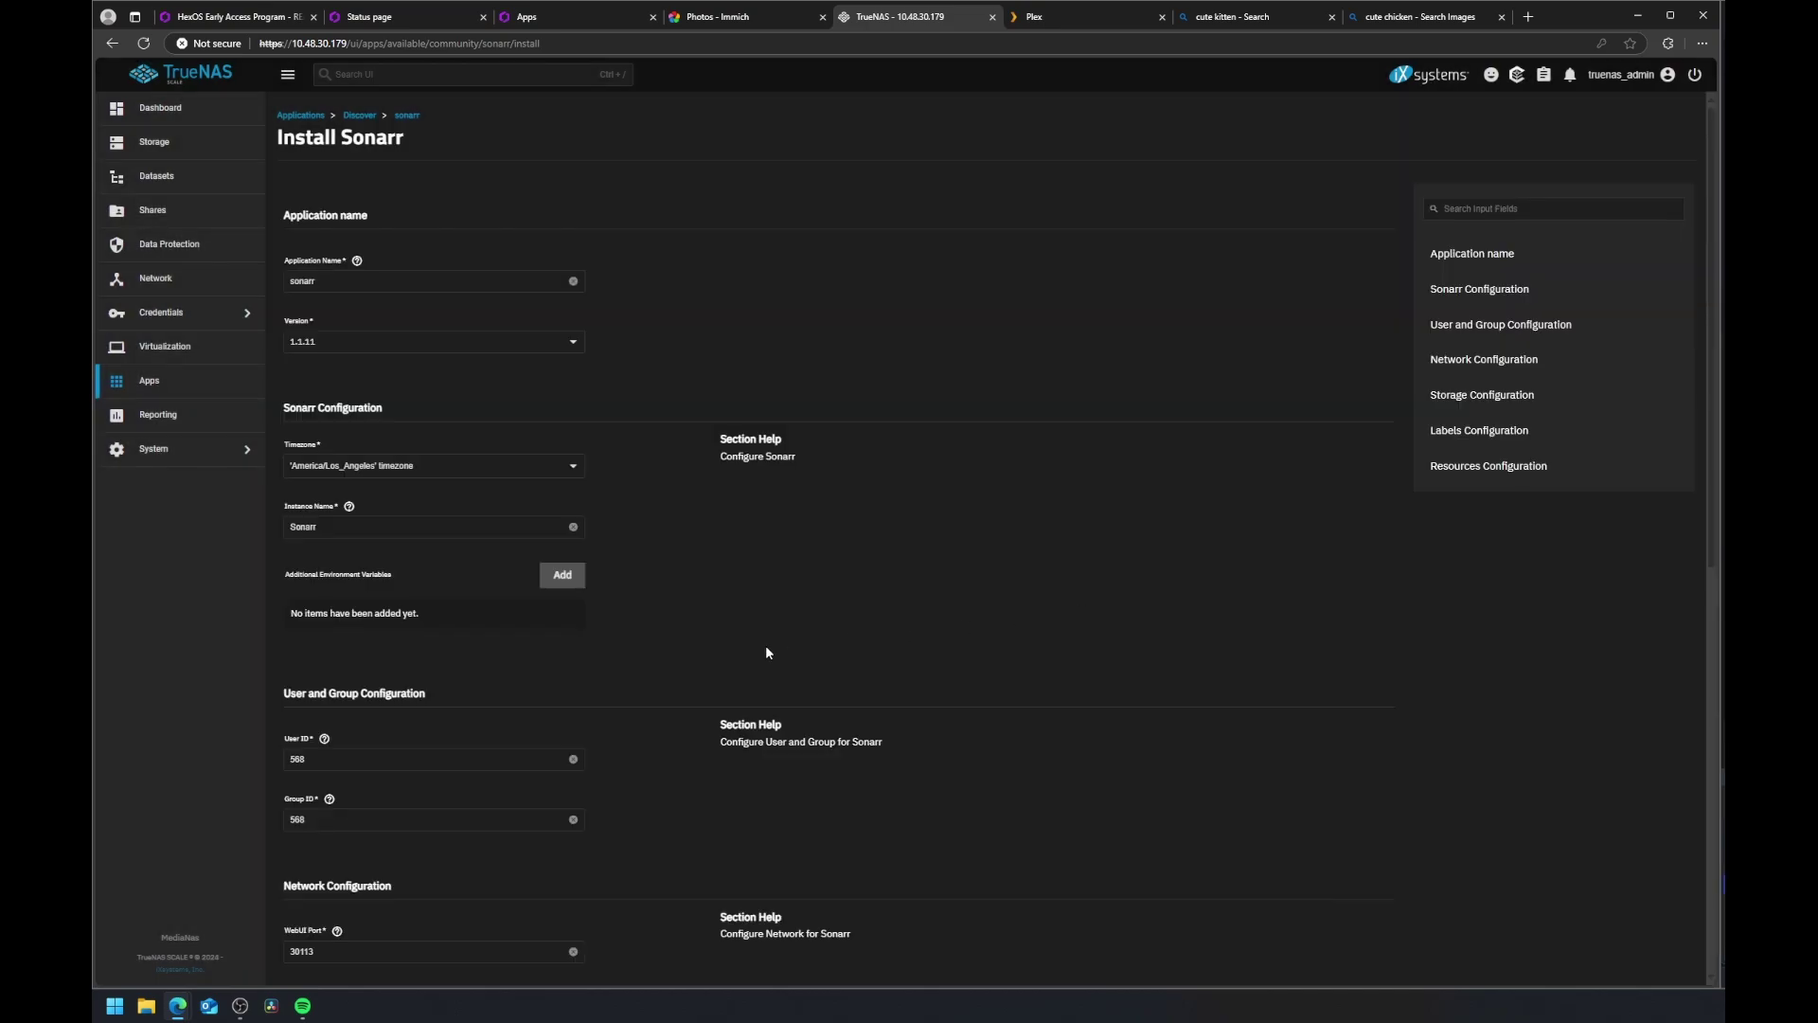
# Step: Add an Additional Storage entry to the Sonarr form with type Host Path
pyautogui.scroll(-6, 766, 652)
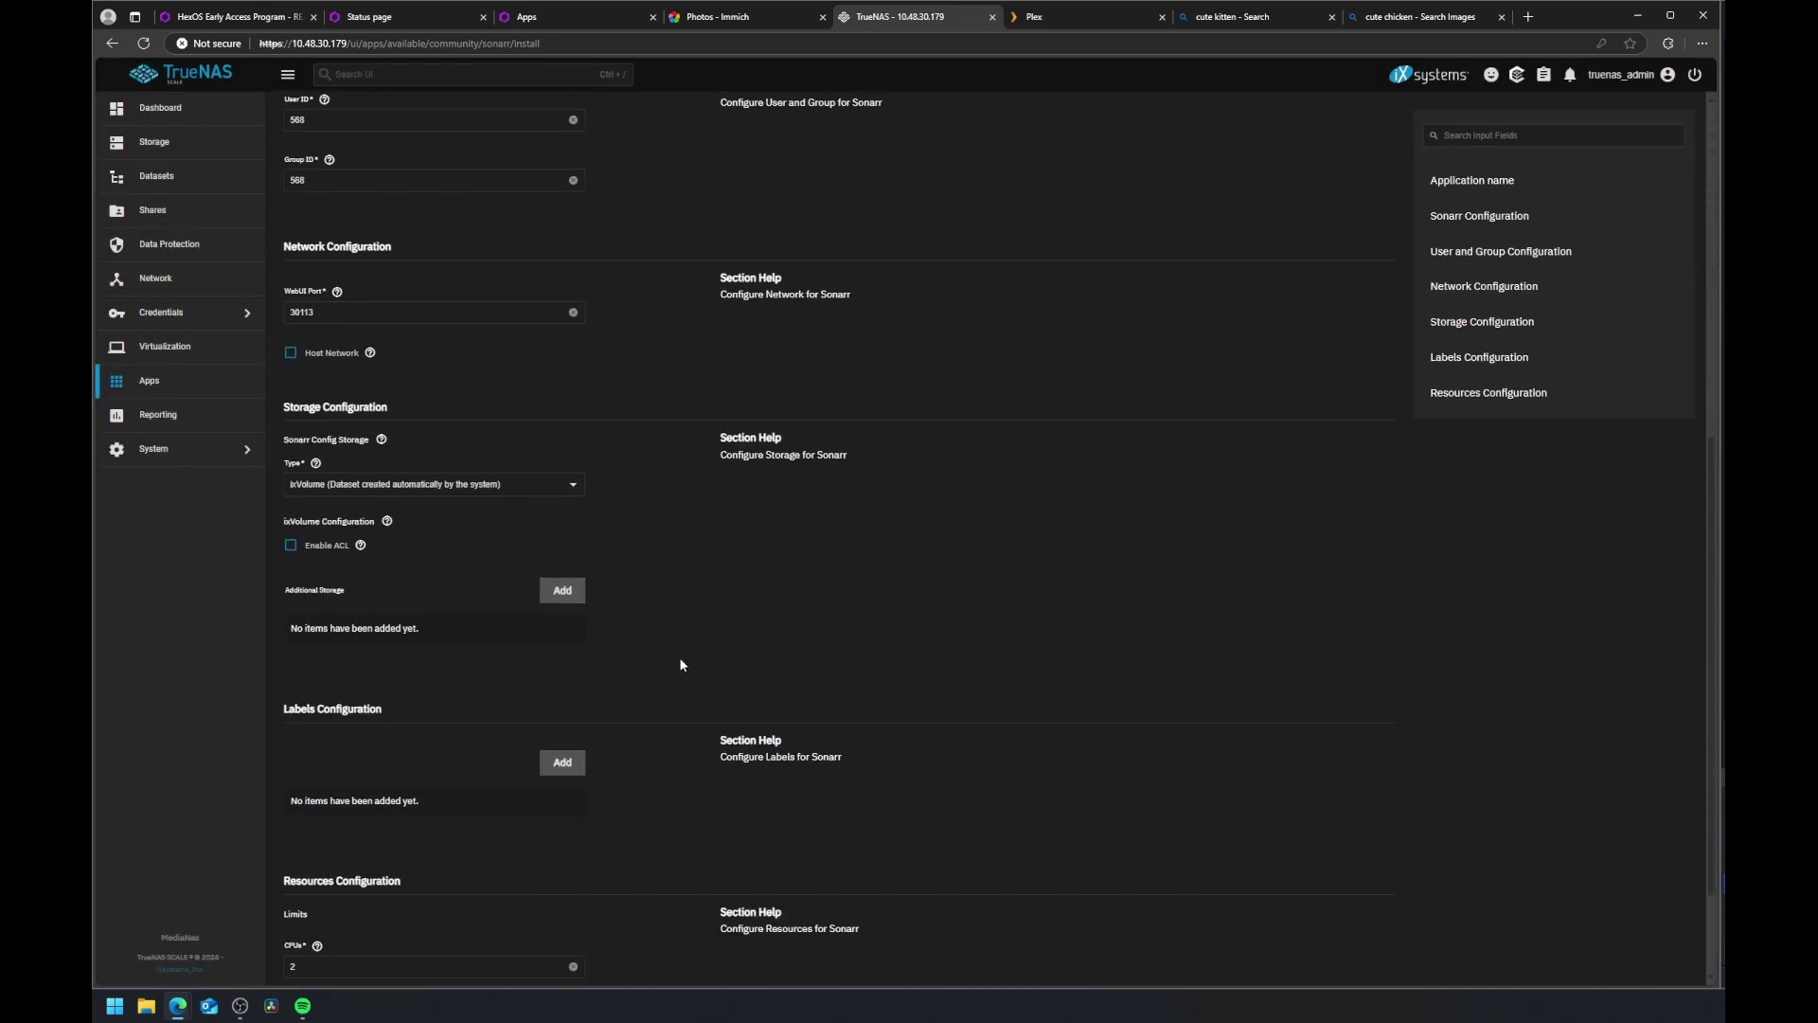
pyautogui.scroll(-2, 687, 649)
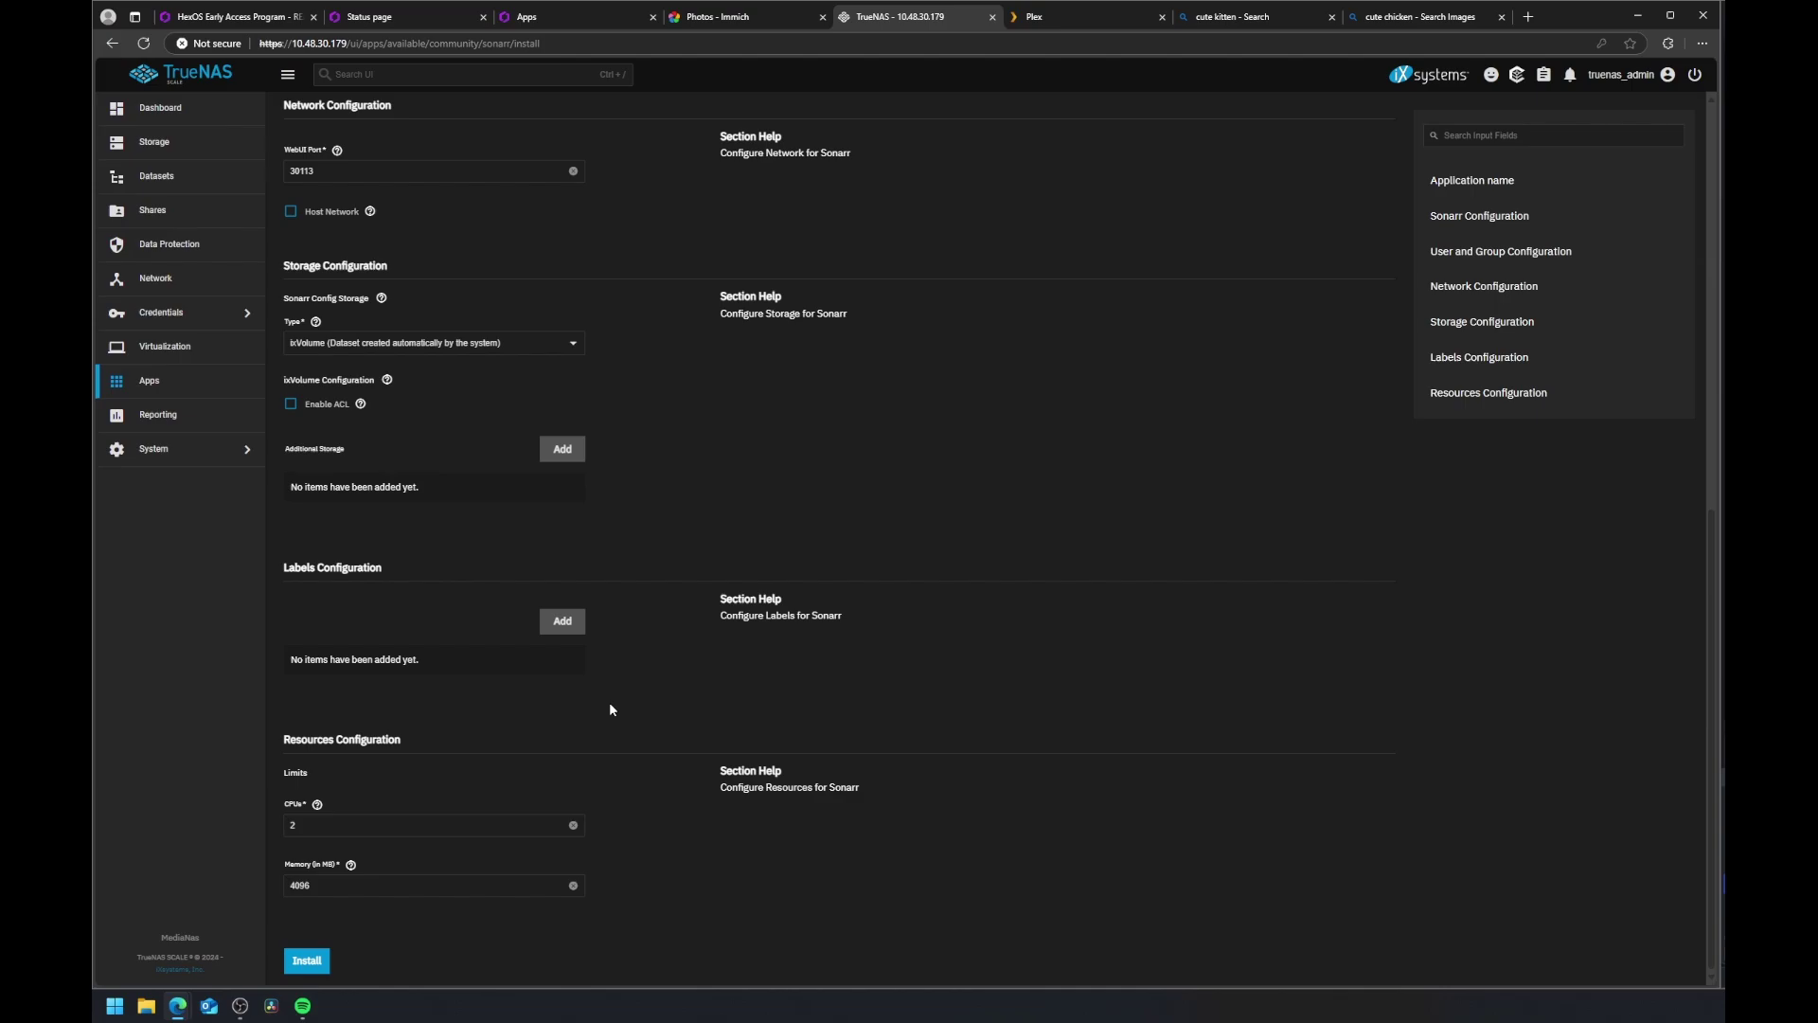
pyautogui.click(562, 449)
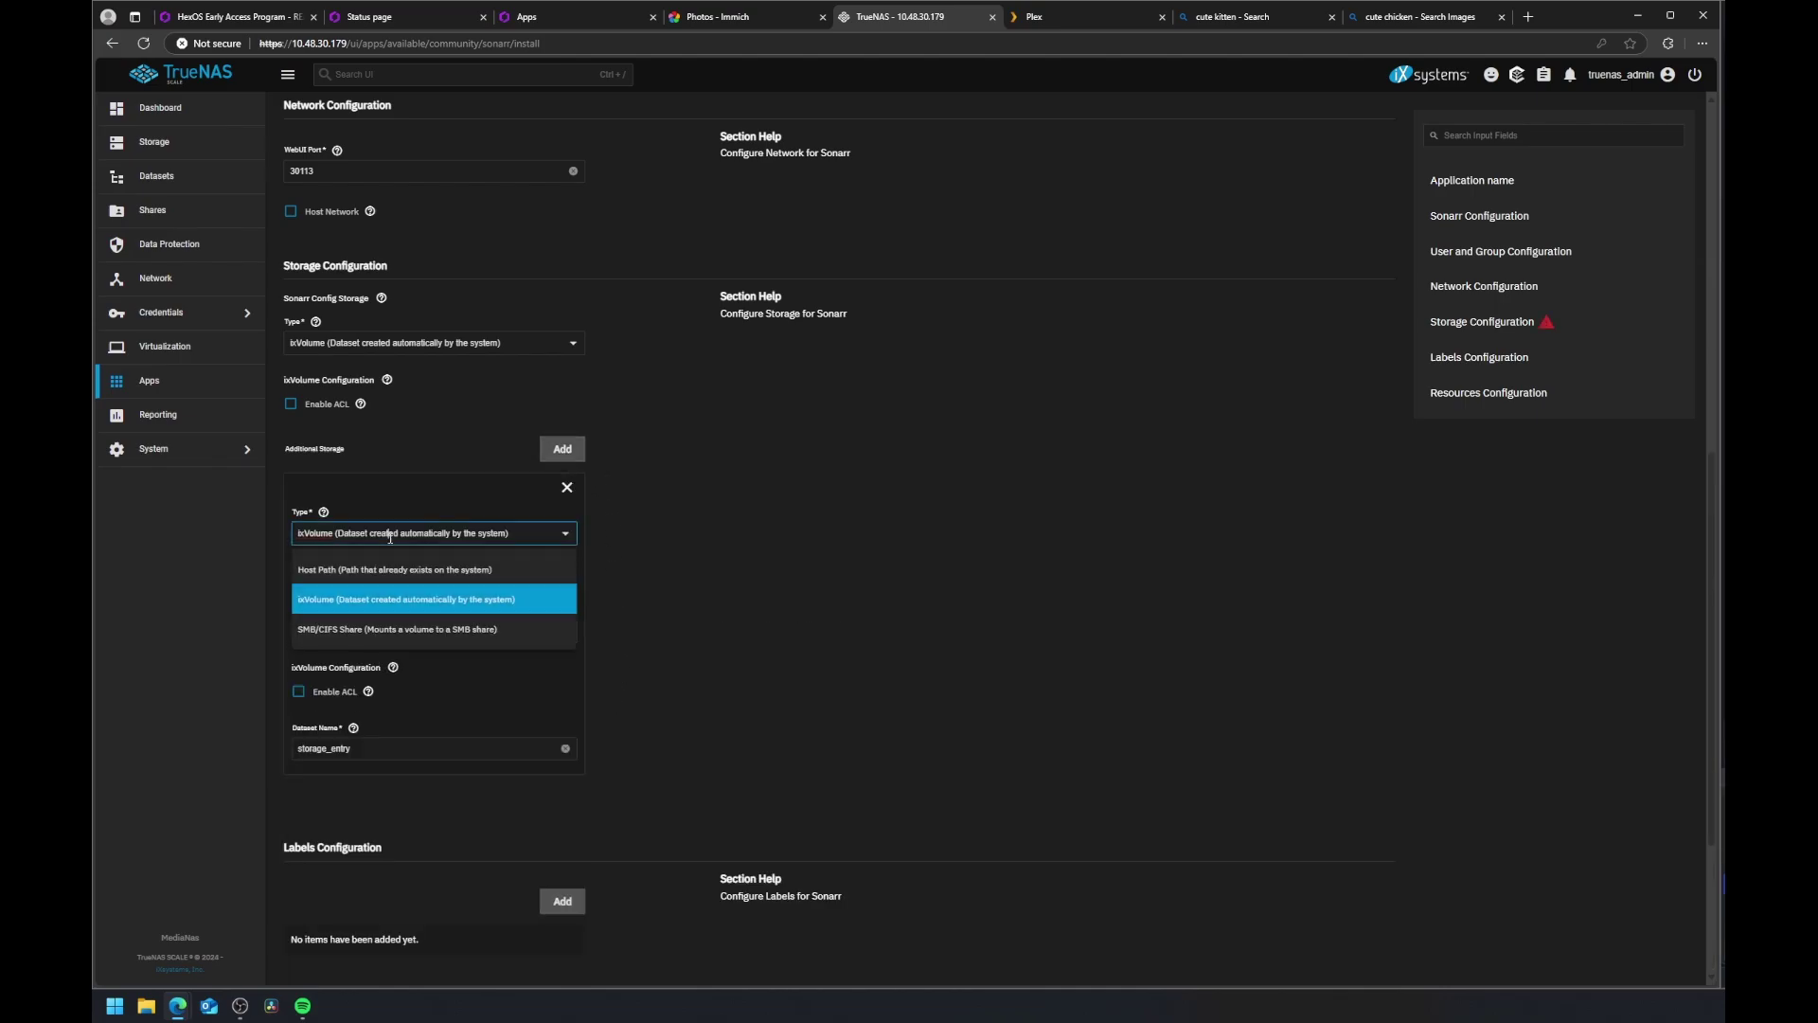
pyautogui.click(370, 571)
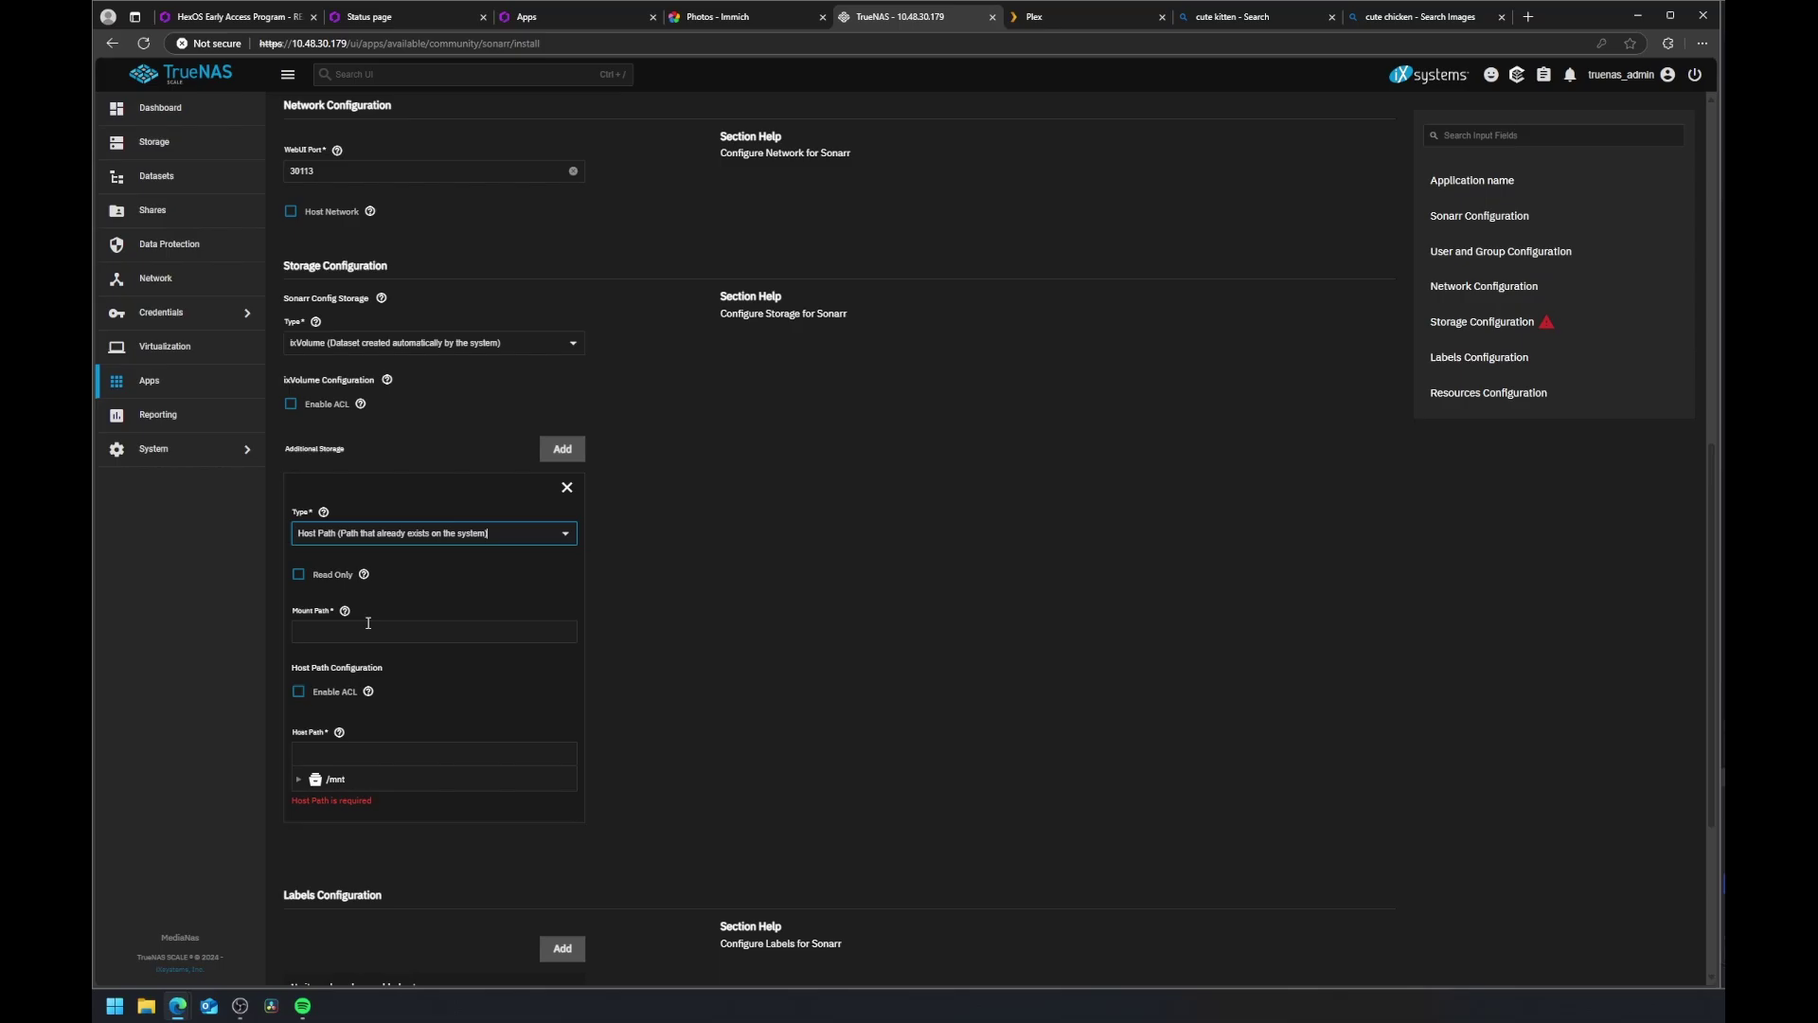